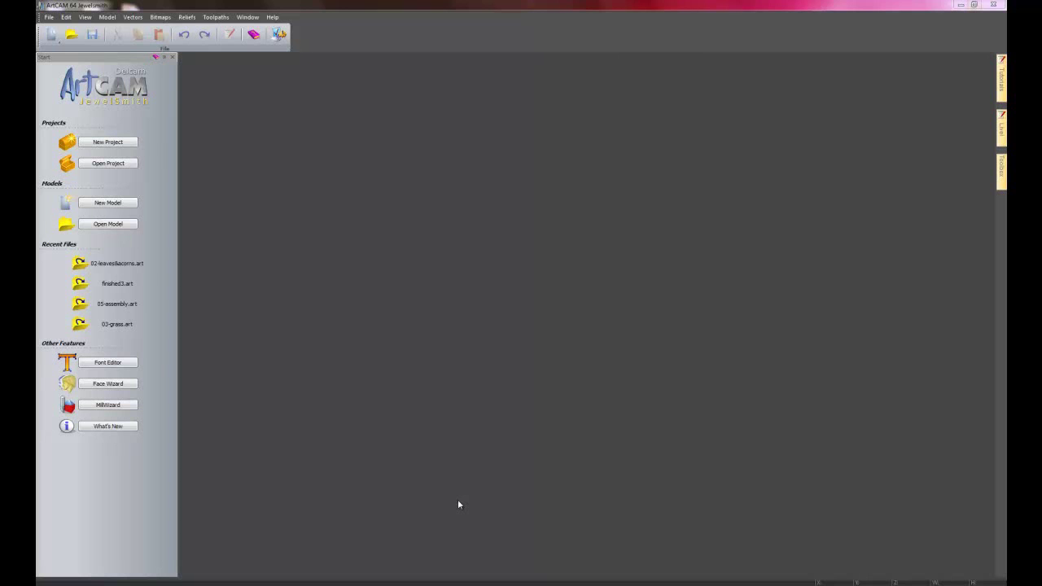
- Create a new blank model at the default 250 by 250 mm size
{"action": "left_click", "coordinate": [128, 204]}
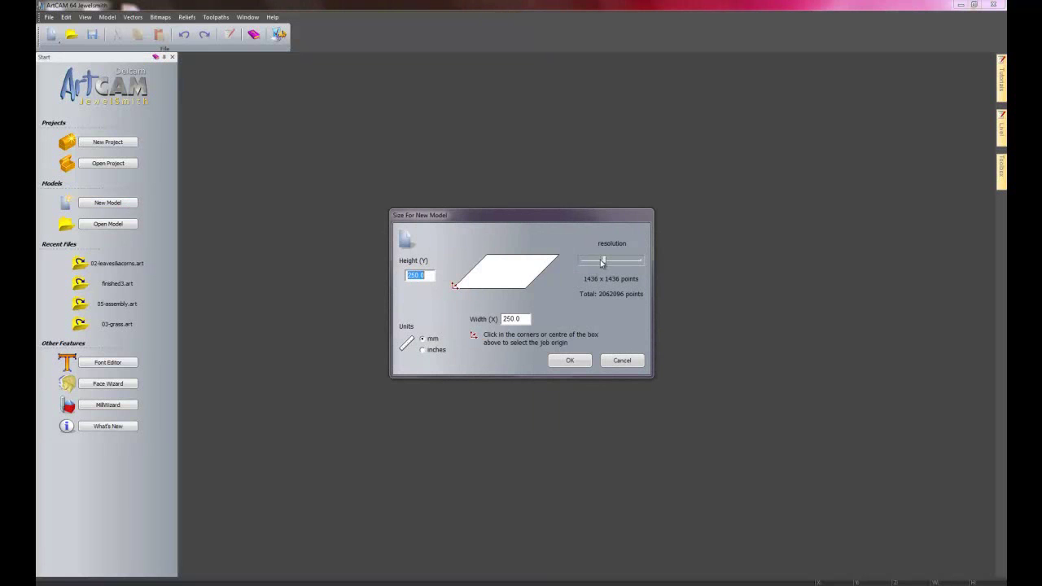
{"action": "left_click", "coordinate": [582, 362]}
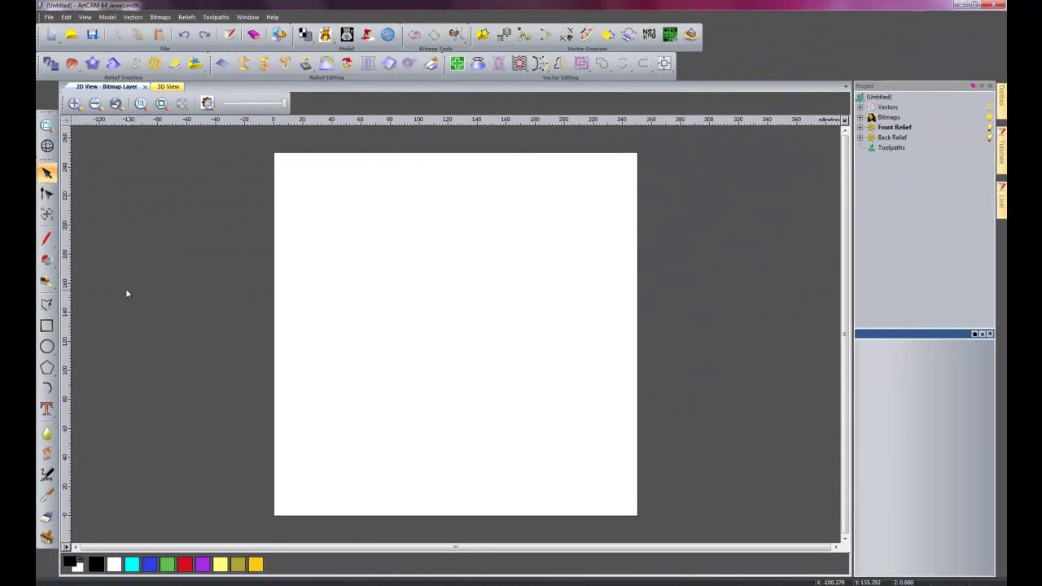
- Draw a polyline of zigzag grass blades from the lower left across to the middle
{"action": "left_click", "coordinate": [46, 305]}
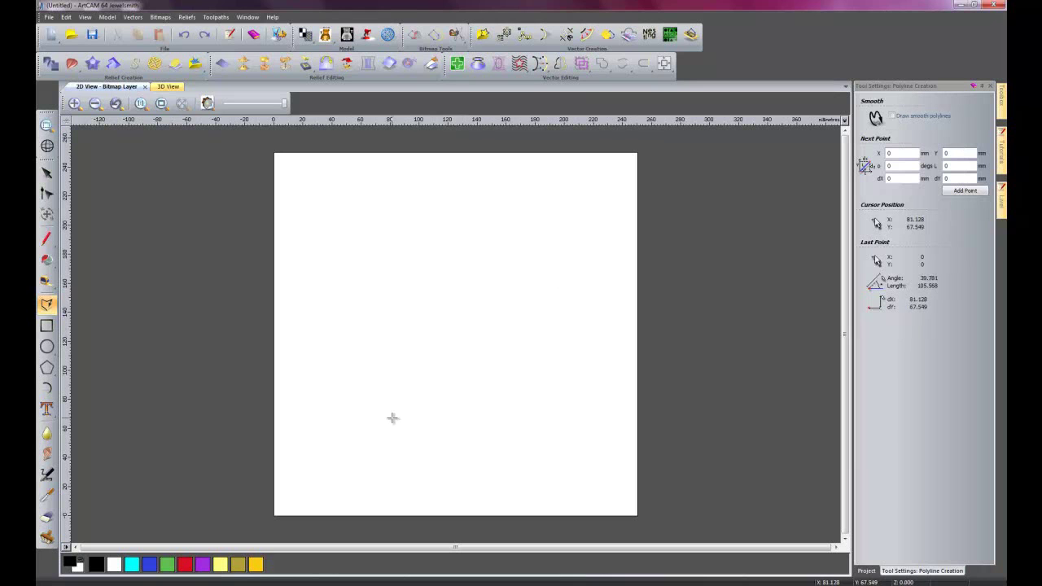
{"action": "left_click", "coordinate": [299, 452]}
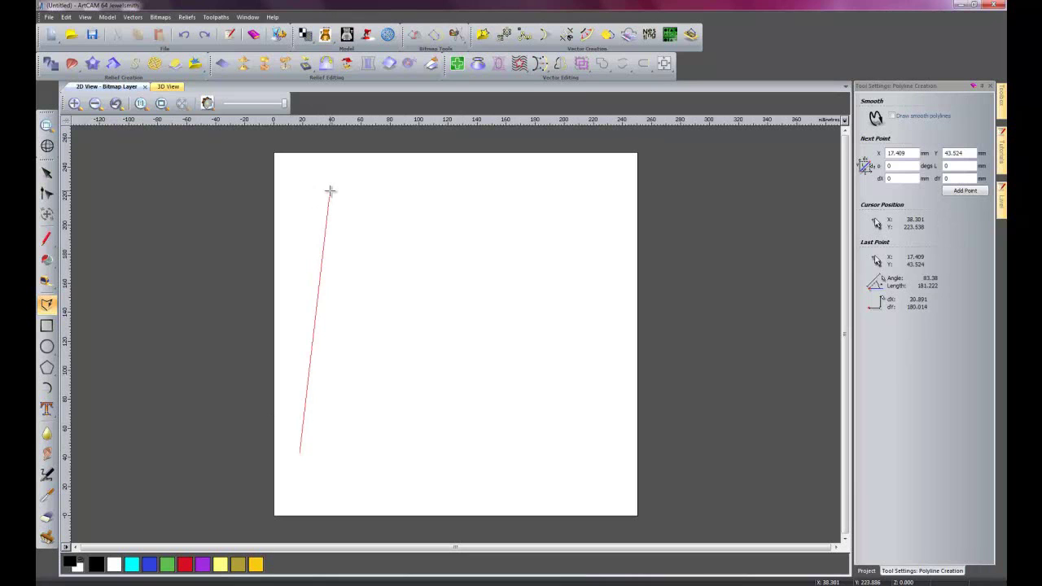
{"action": "left_click", "coordinate": [330, 191]}
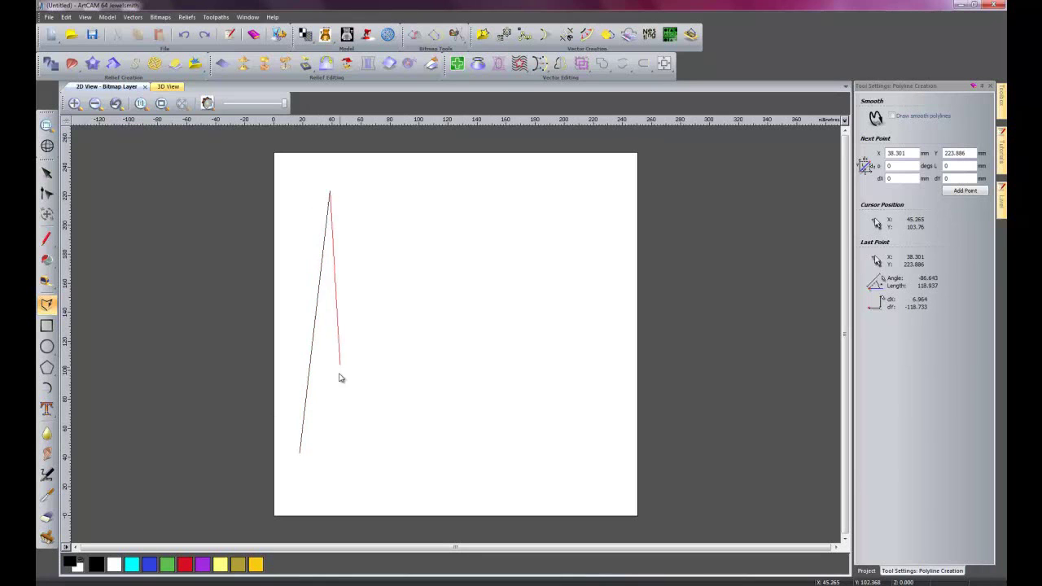
{"action": "left_click", "coordinate": [333, 414]}
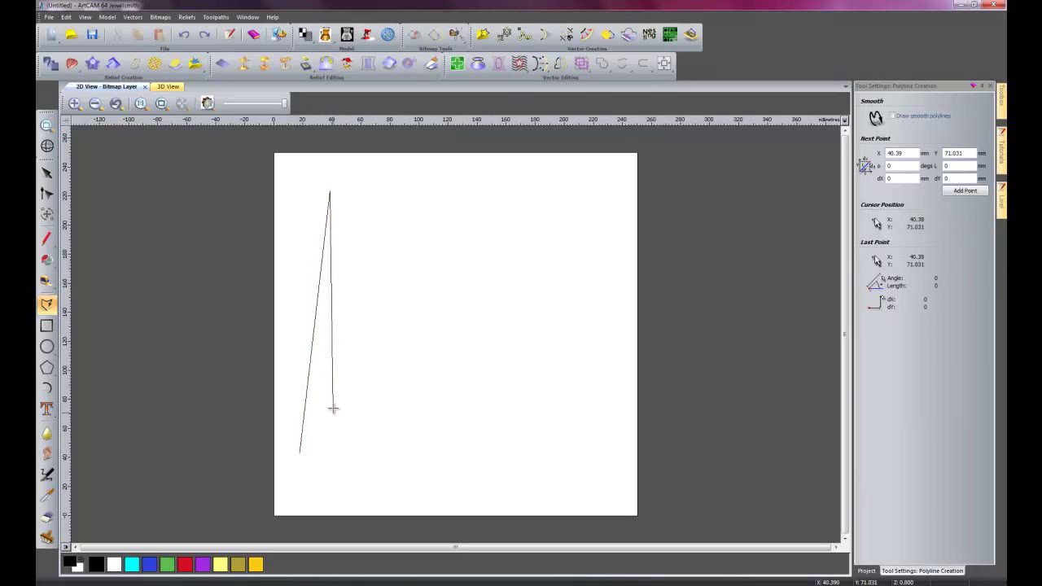
{"action": "left_click", "coordinate": [340, 302]}
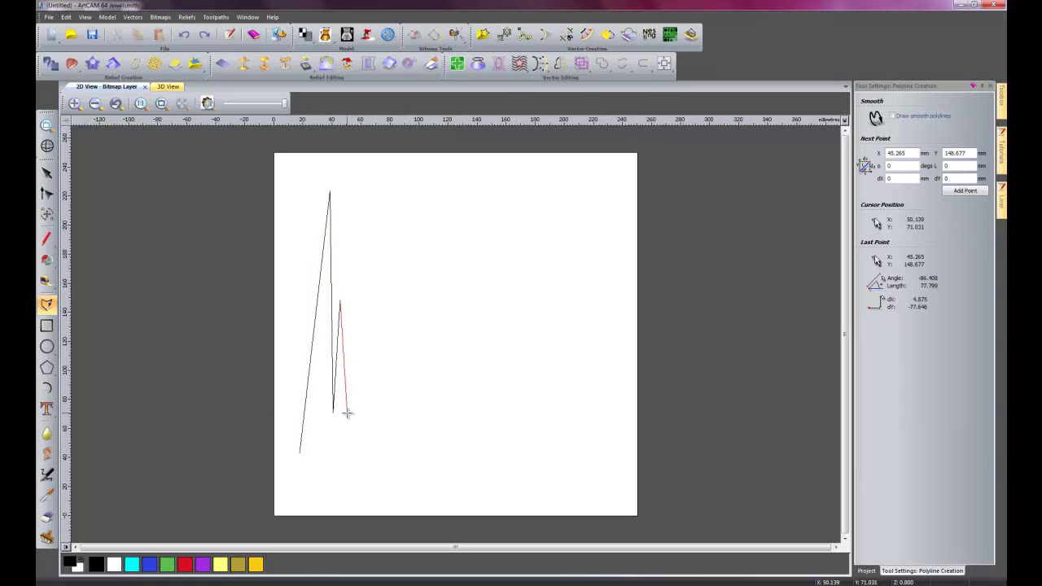
{"action": "left_click", "coordinate": [347, 413]}
{"action": "left_click", "coordinate": [359, 229]}
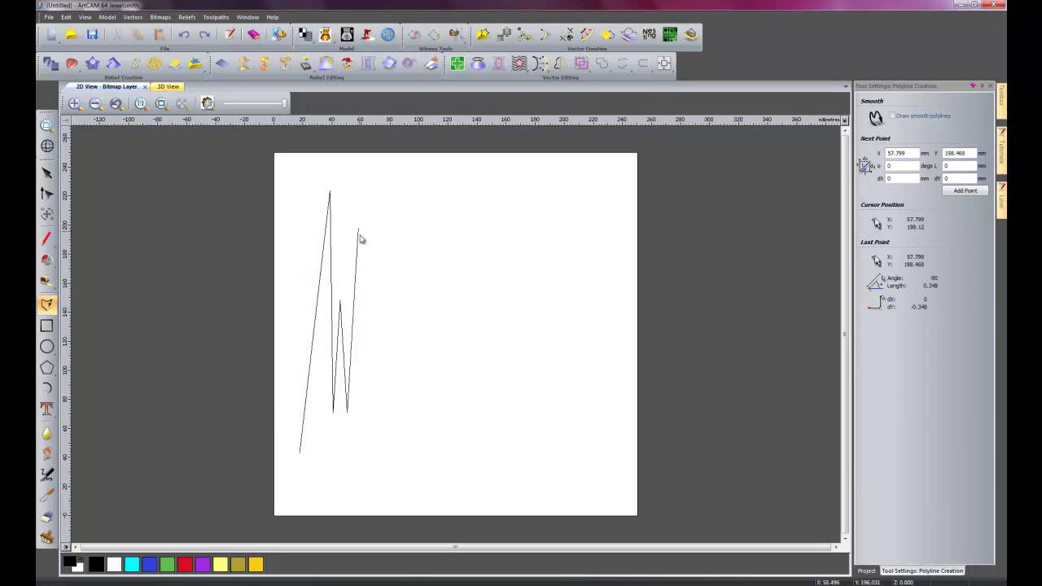
{"action": "left_click", "coordinate": [363, 365]}
{"action": "left_click", "coordinate": [369, 325]}
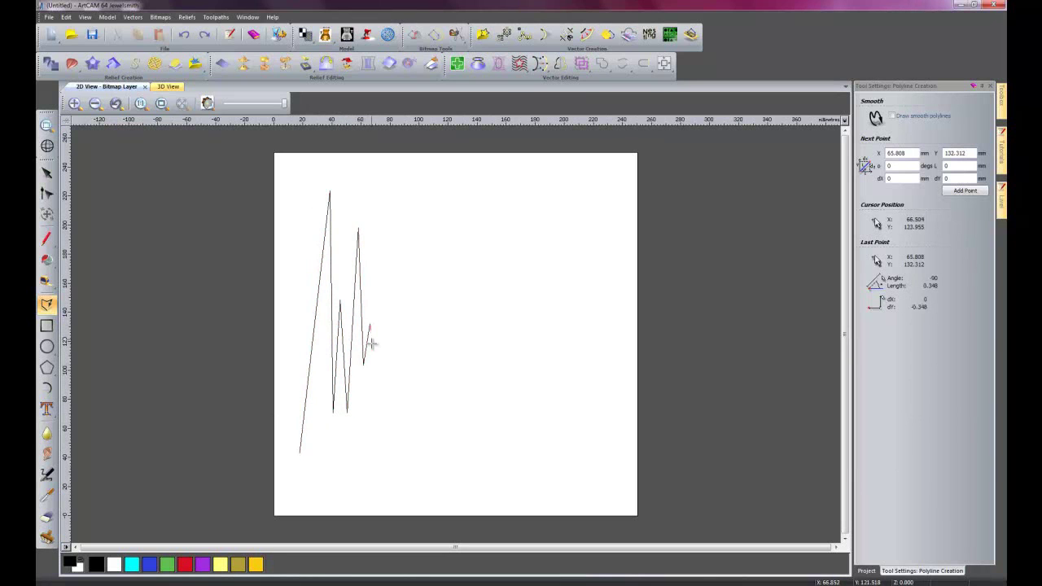
{"action": "left_click", "coordinate": [379, 412]}
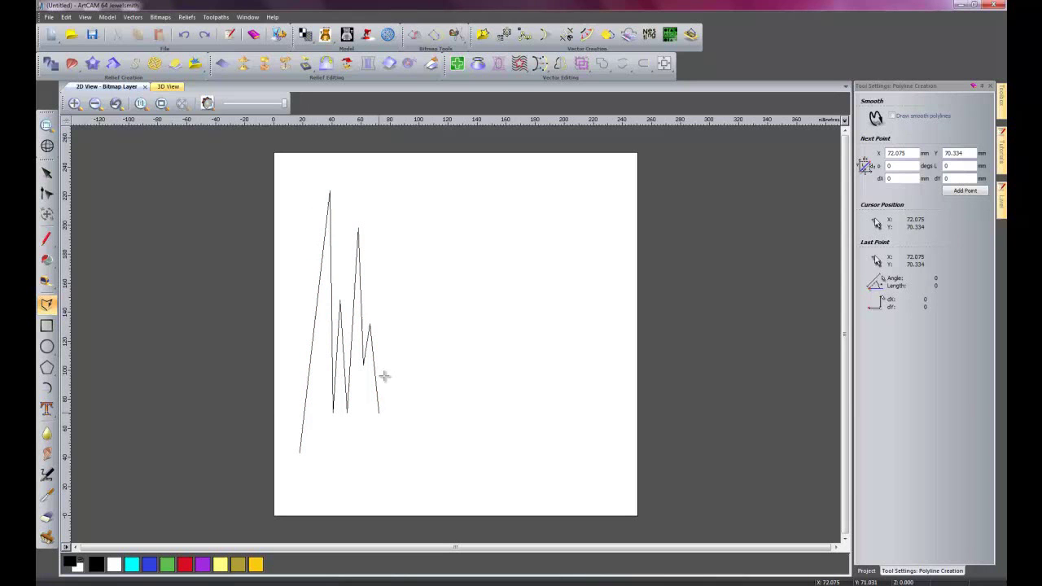
{"action": "left_click", "coordinate": [392, 203]}
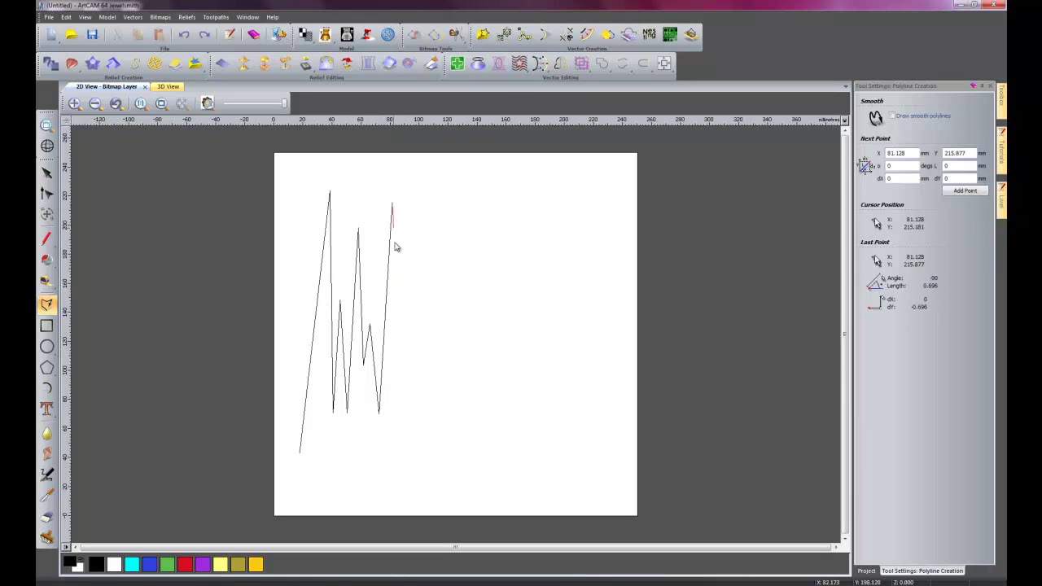
{"action": "left_click", "coordinate": [404, 412]}
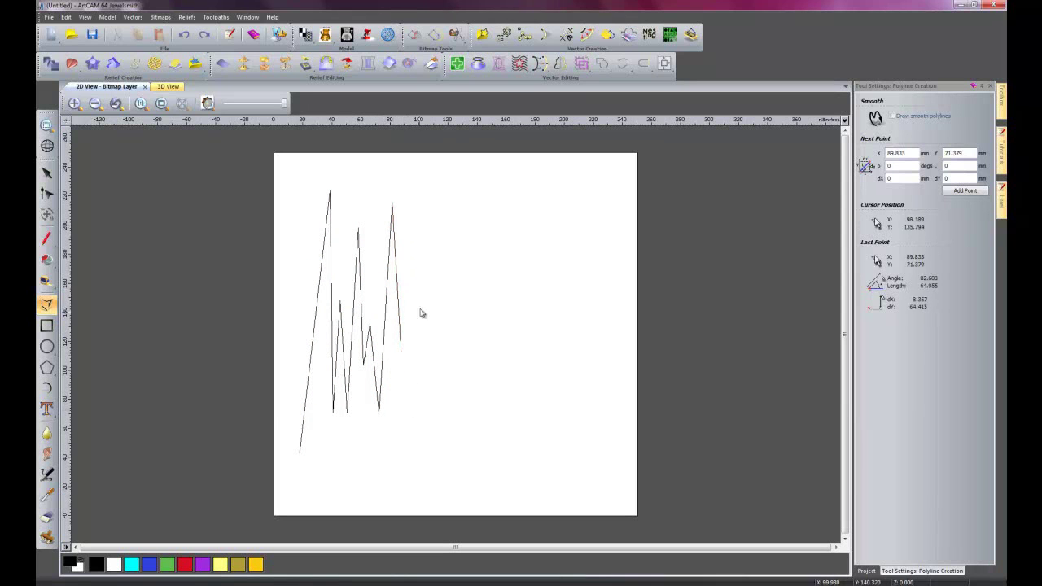
{"action": "left_click", "coordinate": [423, 177]}
{"action": "left_click", "coordinate": [430, 333]}
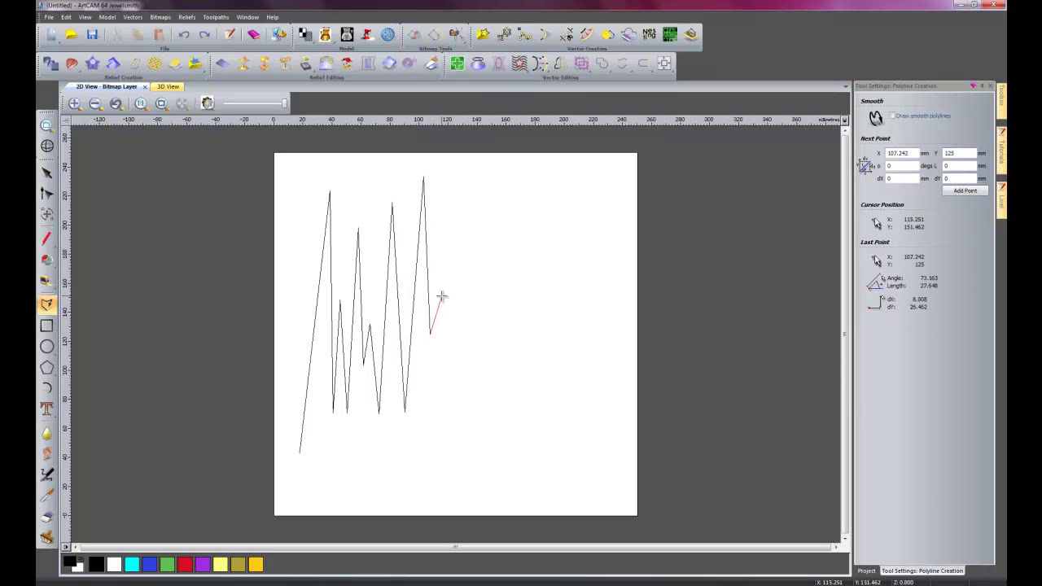
{"action": "left_click", "coordinate": [448, 276]}
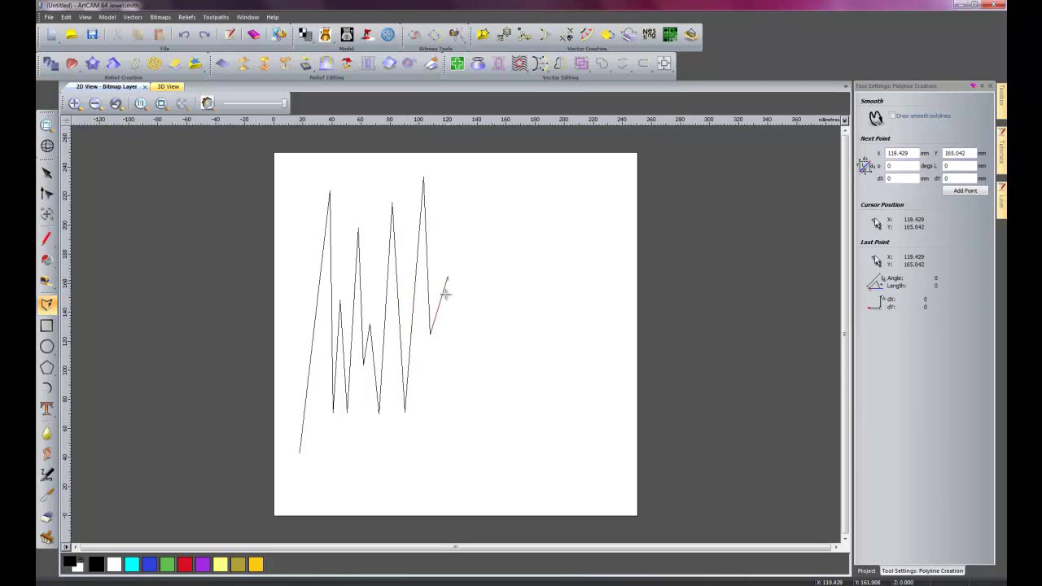
{"action": "left_click", "coordinate": [455, 413]}
- Add the remaining blade tips, run a flat base along the bottom and close the outline
{"action": "left_click", "coordinate": [466, 207]}
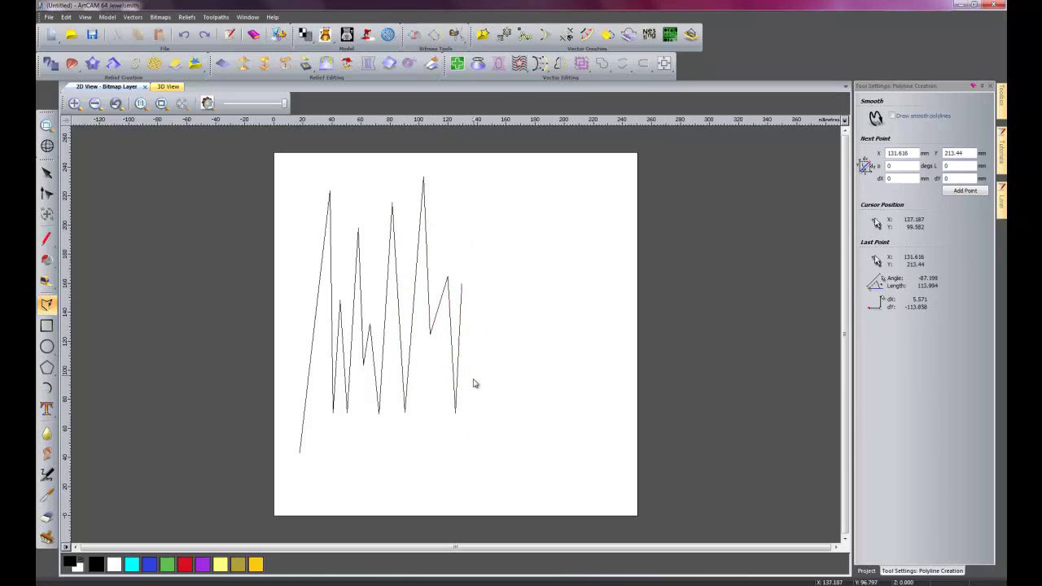
{"action": "left_click", "coordinate": [478, 410]}
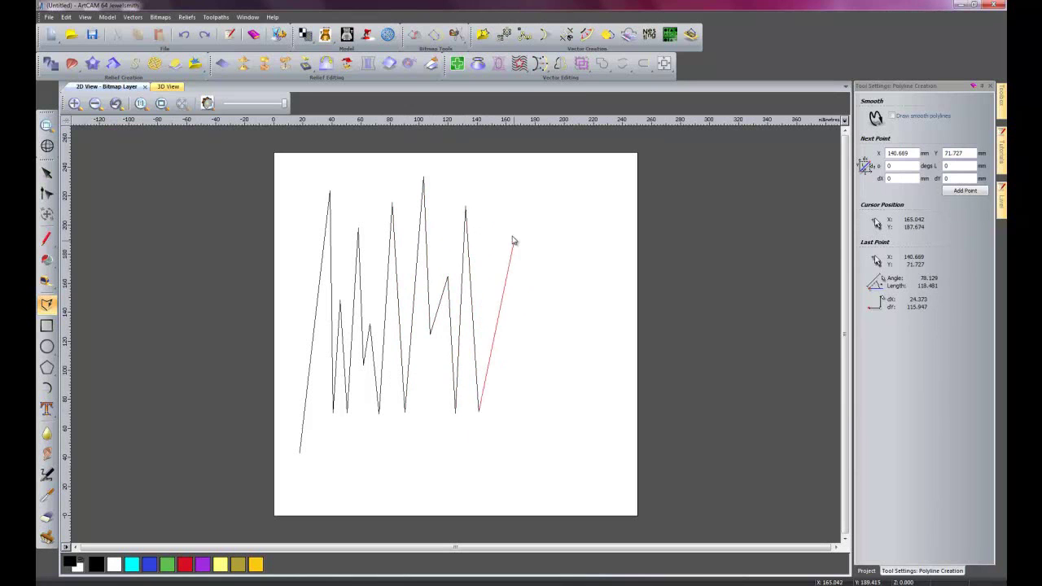
{"action": "left_click", "coordinate": [497, 192]}
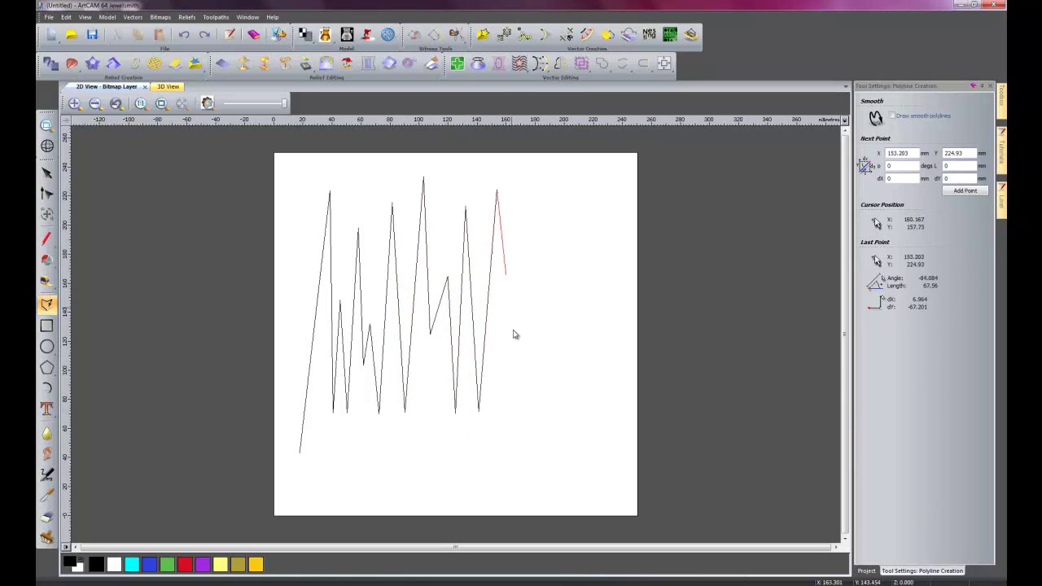
{"action": "left_click", "coordinate": [512, 410]}
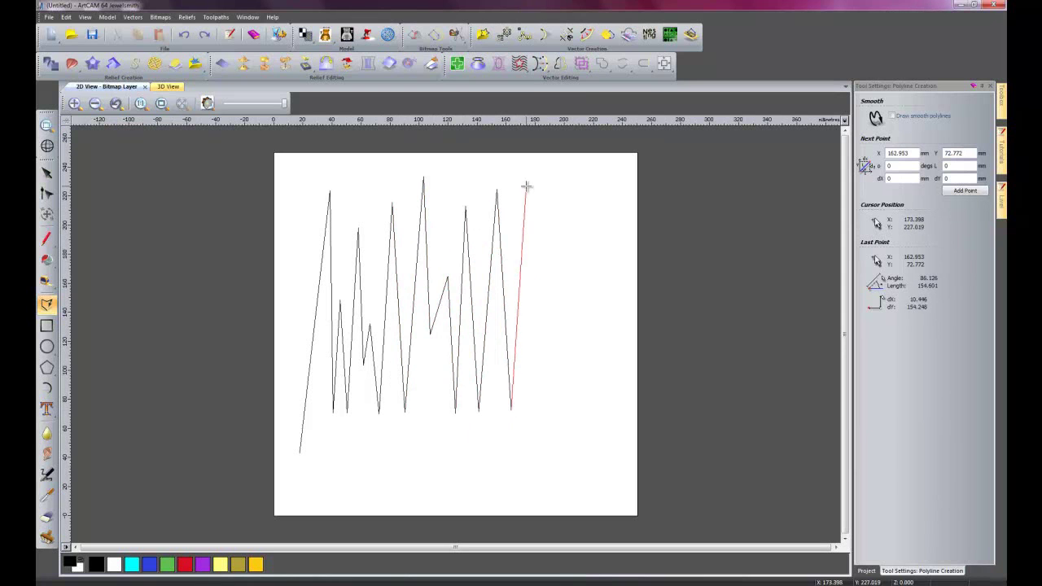
{"action": "left_click", "coordinate": [522, 255]}
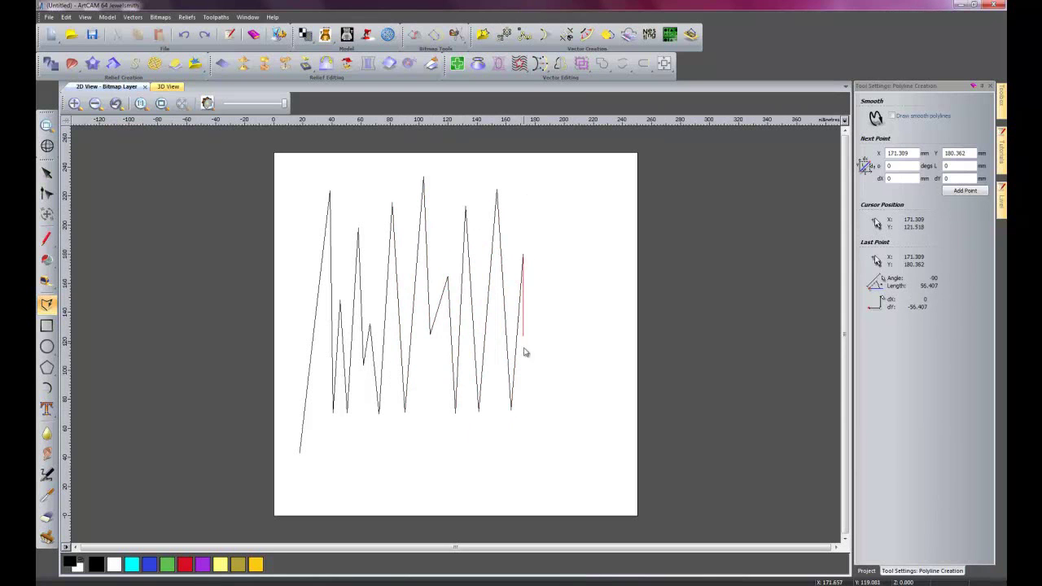
{"action": "left_click", "coordinate": [532, 408]}
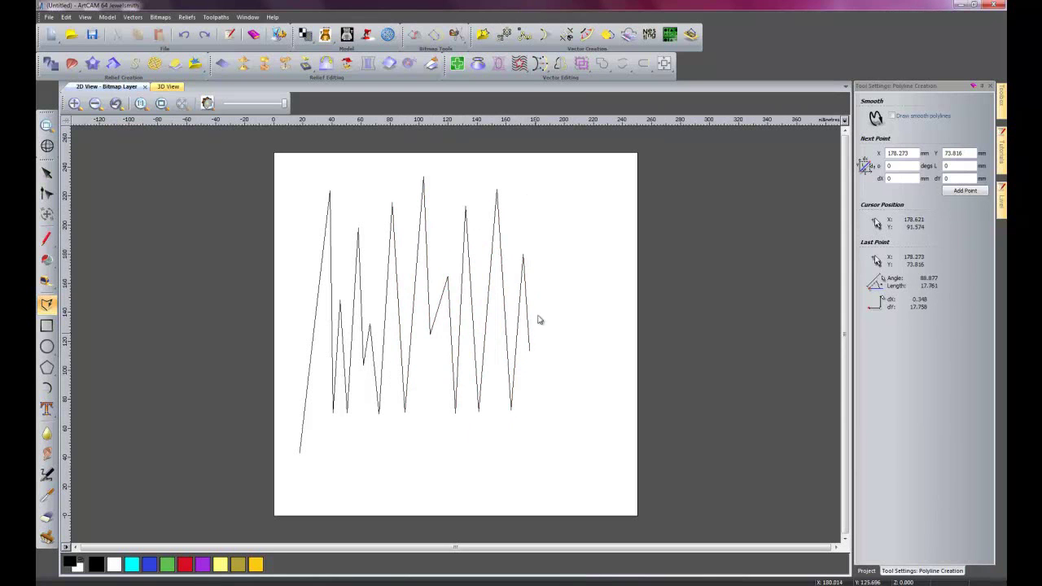
{"action": "left_click", "coordinate": [545, 223]}
{"action": "left_click", "coordinate": [552, 351]}
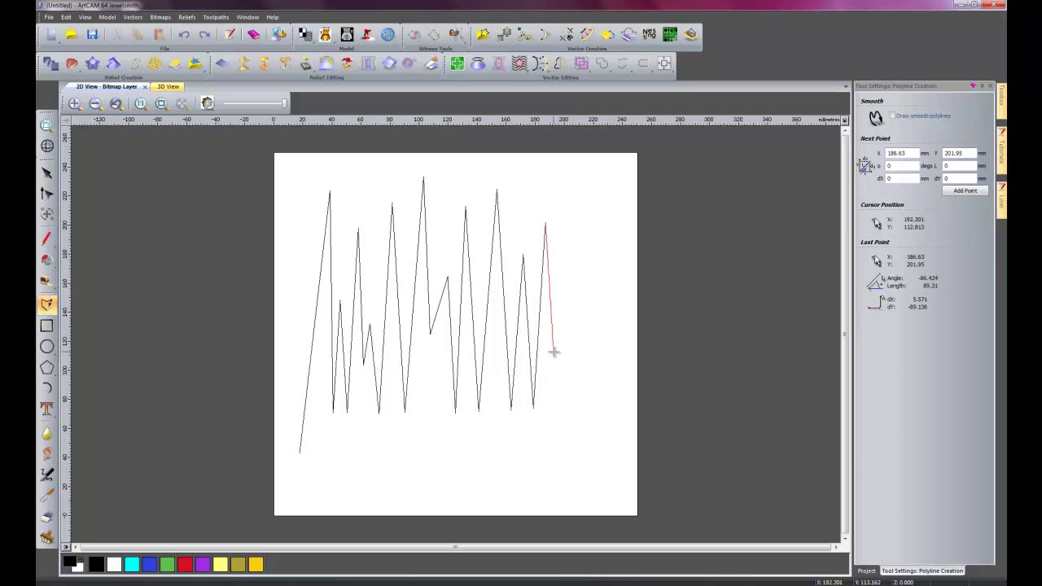
{"action": "left_click", "coordinate": [560, 310]}
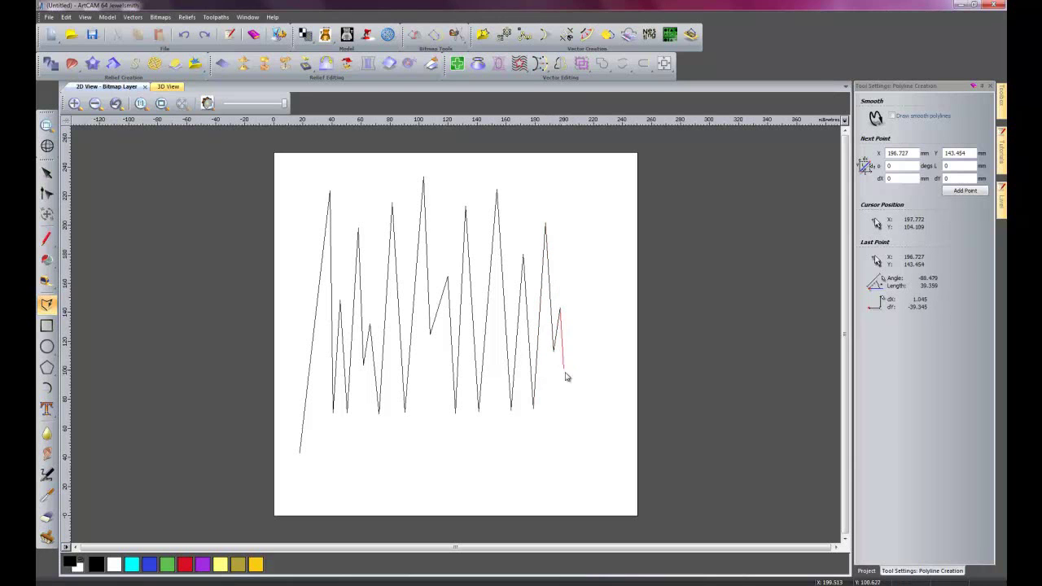
{"action": "left_click", "coordinate": [566, 406]}
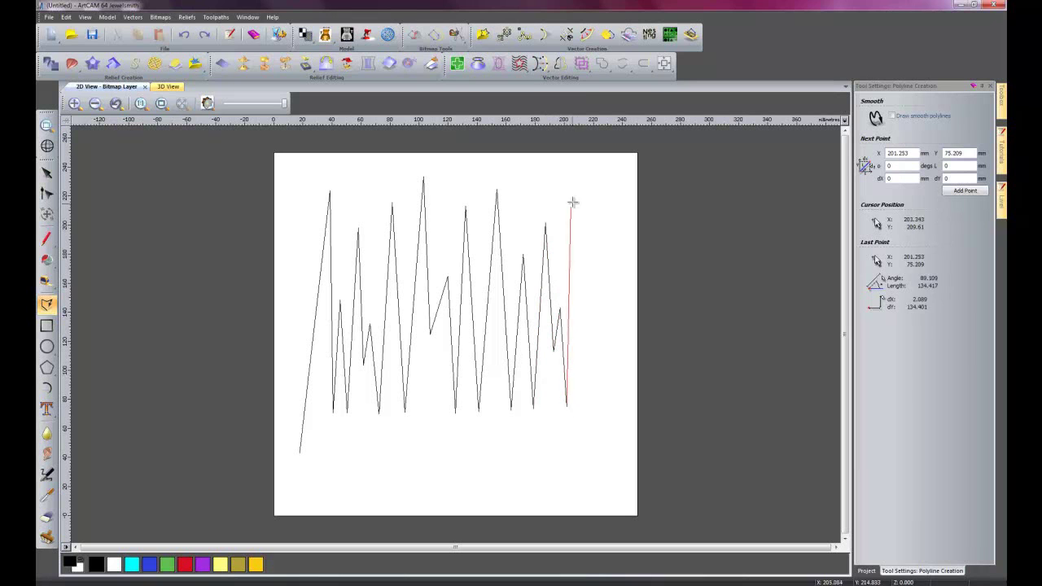
{"action": "left_click", "coordinate": [583, 178]}
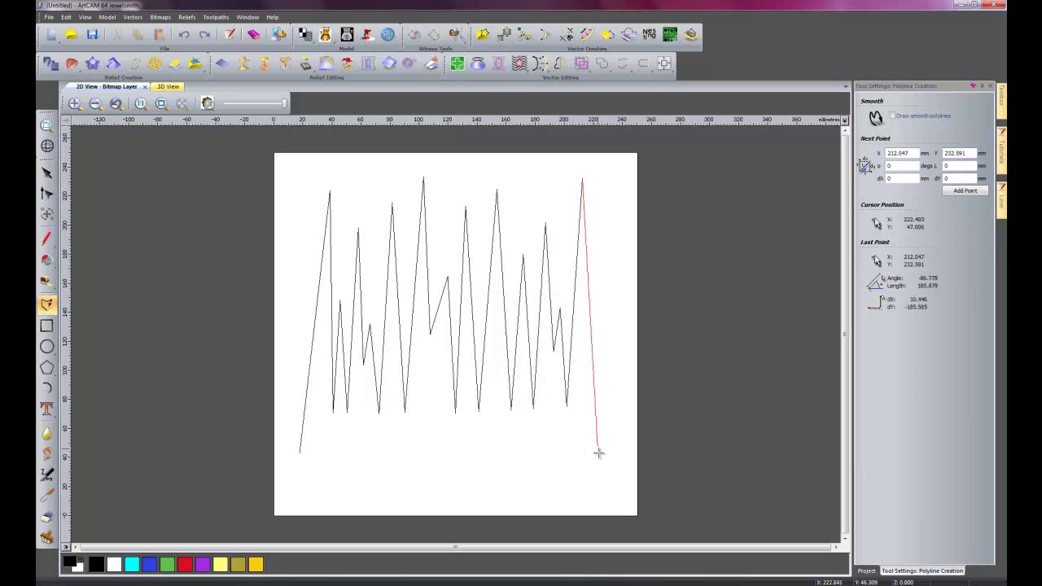
{"action": "left_click", "coordinate": [602, 506]}
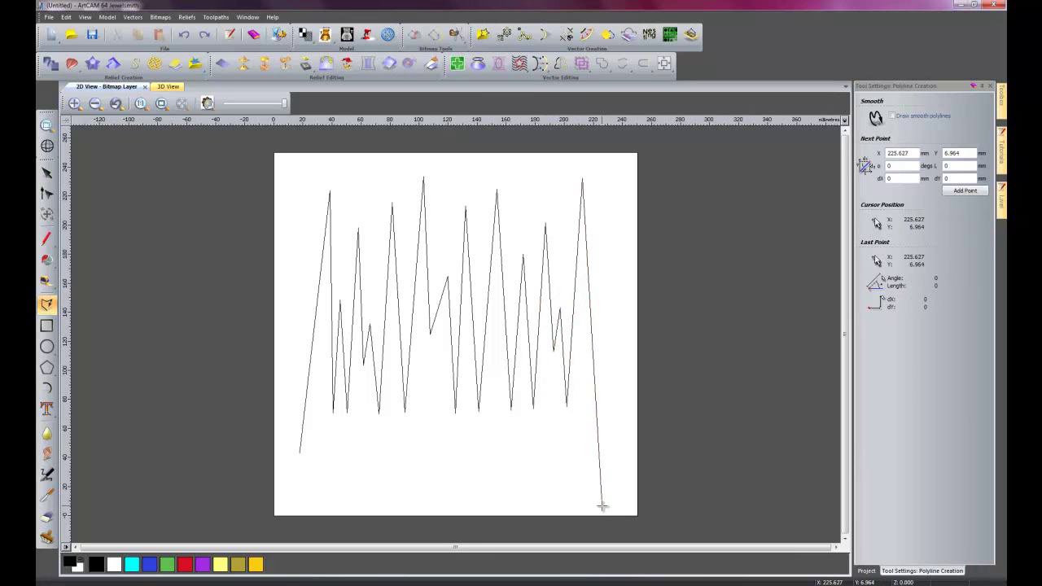
{"action": "left_click", "coordinate": [294, 508]}
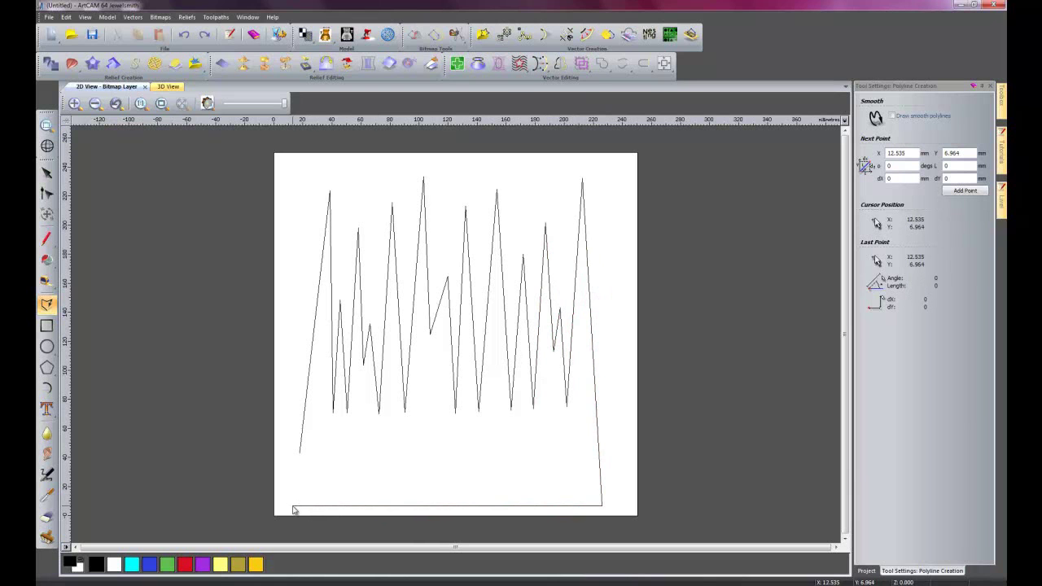
{"action": "left_click", "coordinate": [299, 452]}
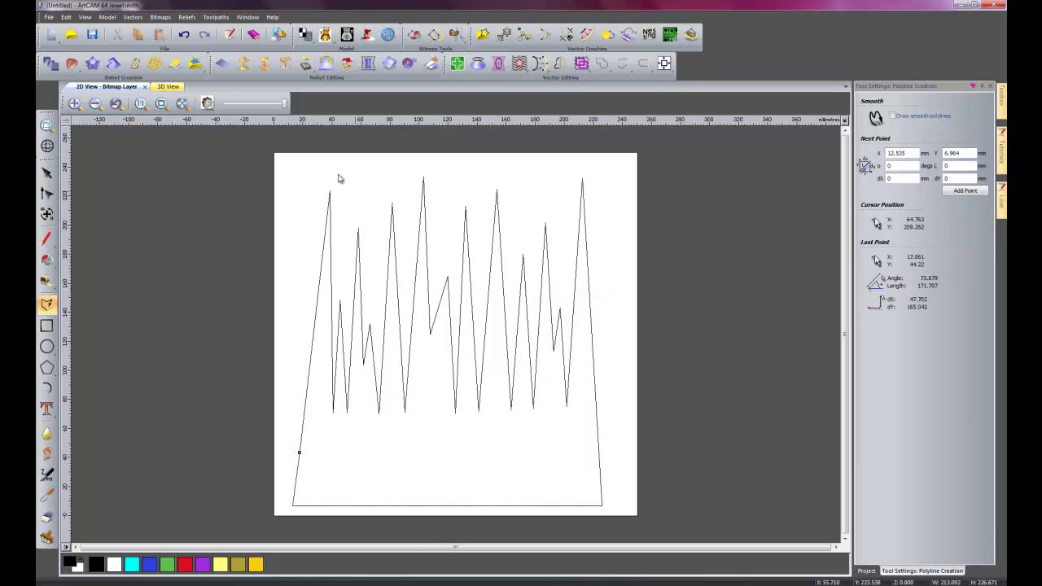
{"action": "left_click", "coordinate": [47, 173]}
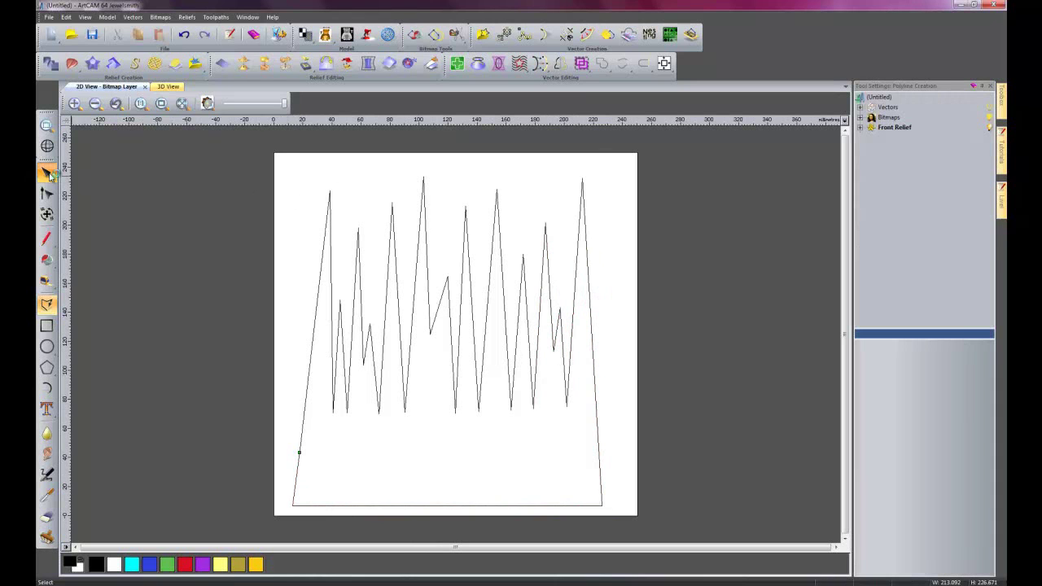
- Select the grass polyline and switch it into Node Editing with N
{"action": "left_click", "coordinate": [307, 250]}
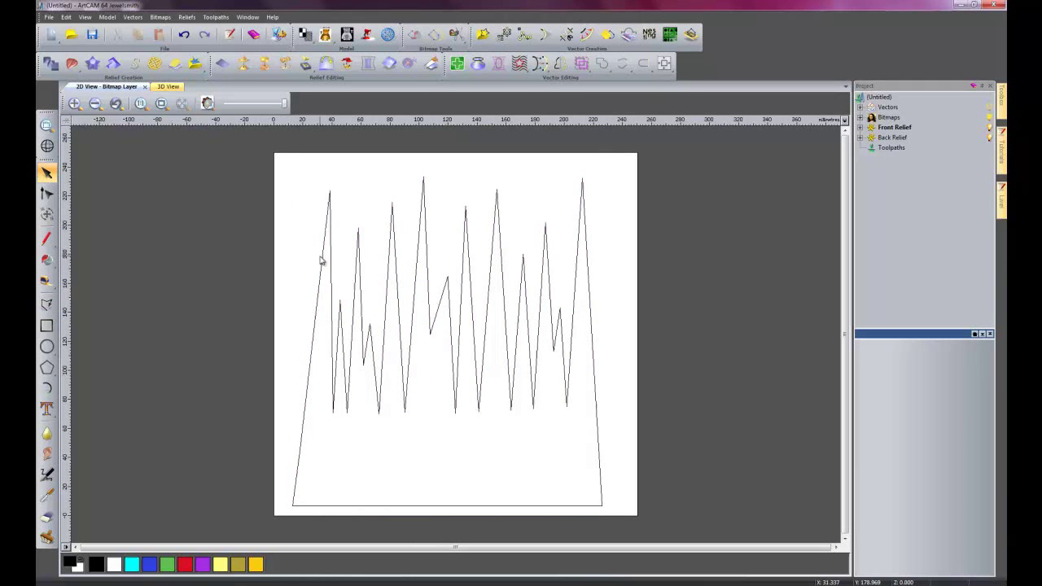
{"action": "left_click", "coordinate": [321, 257]}
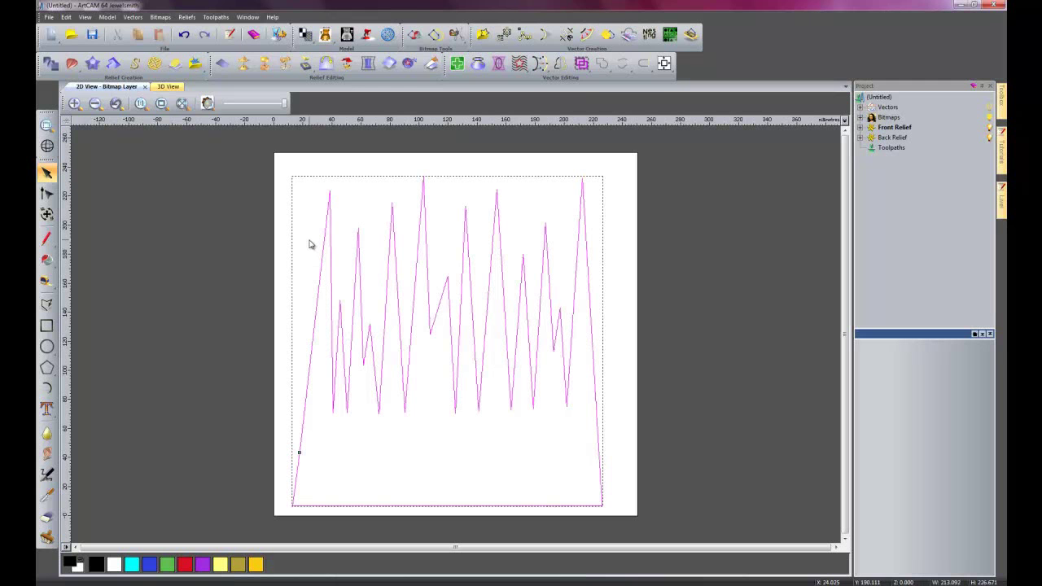
{"action": "key", "text": "n"}
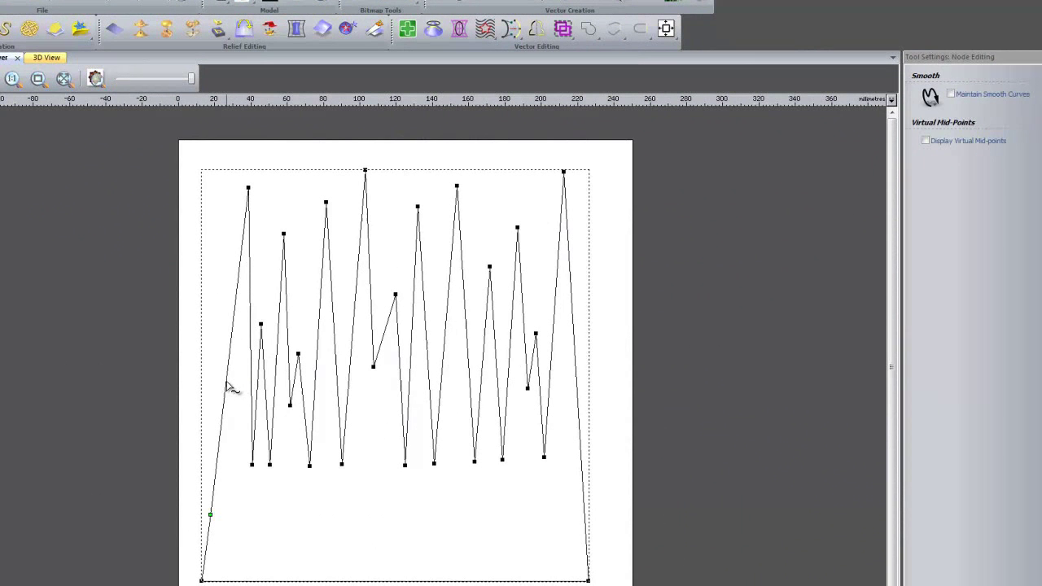
- Insert extra nodes along the zigzag spans with the I key
{"action": "key", "text": "i"}
{"action": "key", "text": "i"}
{"action": "key", "text": "i"}
{"action": "key", "text": "i"}
{"action": "key", "text": "i"}
{"action": "key", "text": "i"}
{"action": "key", "text": "i"}
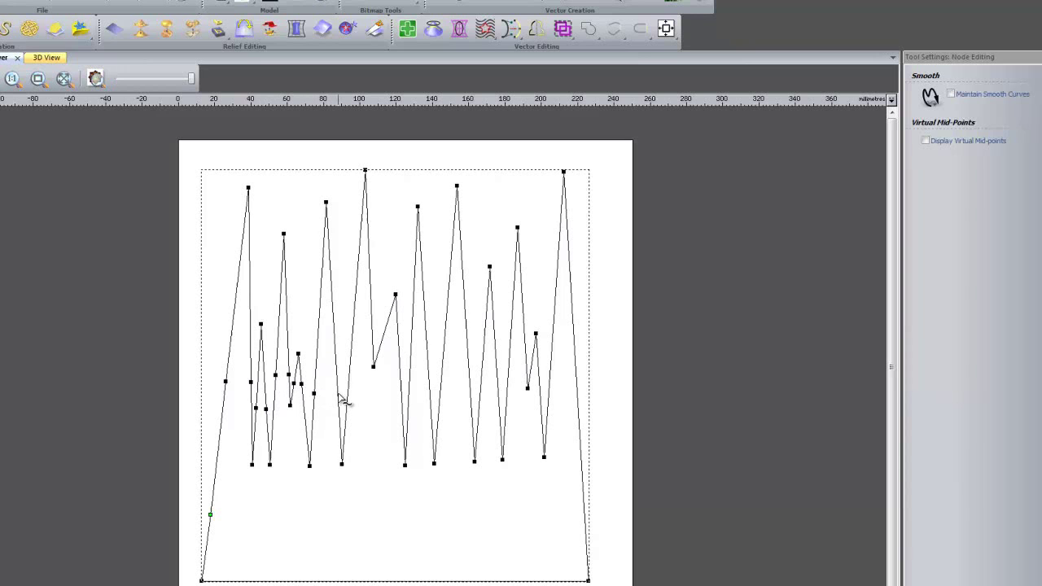
{"action": "key", "text": "i"}
{"action": "key", "text": "i"}
{"action": "key", "text": "i"}
{"action": "key", "text": "i"}
{"action": "key", "text": "i"}
{"action": "key", "text": "i"}
{"action": "key", "text": "i"}
{"action": "key", "text": "i"}
{"action": "key", "text": "i"}
{"action": "key", "text": "i"}
{"action": "key", "text": "i"}
{"action": "key", "text": "i"}
{"action": "key", "text": "i"}
{"action": "key", "text": "i"}
{"action": "key", "text": "i"}
- Convert the node groups on the left and across the middle into Bezier nodes
{"action": "left_click_drag", "start_coordinate": [210, 359], "coordinate": [286, 422]}
{"action": "key", "text": "b"}
{"action": "left_click_drag", "start_coordinate": [287, 373], "coordinate": [348, 408]}
{"action": "key", "text": "b"}
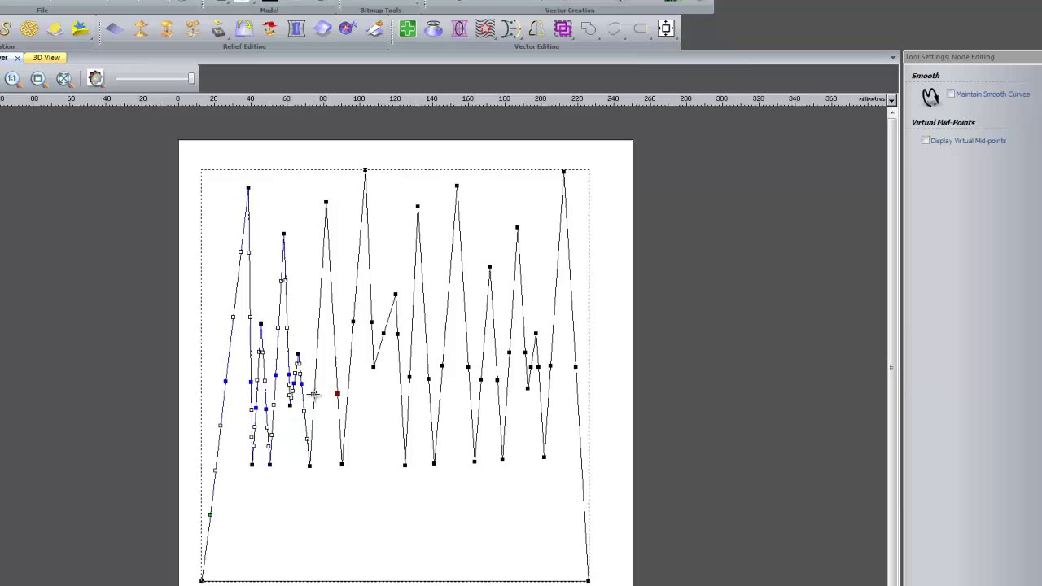
{"action": "key", "text": "b"}
{"action": "left_click_drag", "start_coordinate": [350, 316], "coordinate": [583, 377]}
{"action": "key", "text": "b"}
{"action": "key", "text": "b"}
{"action": "key", "text": "b"}
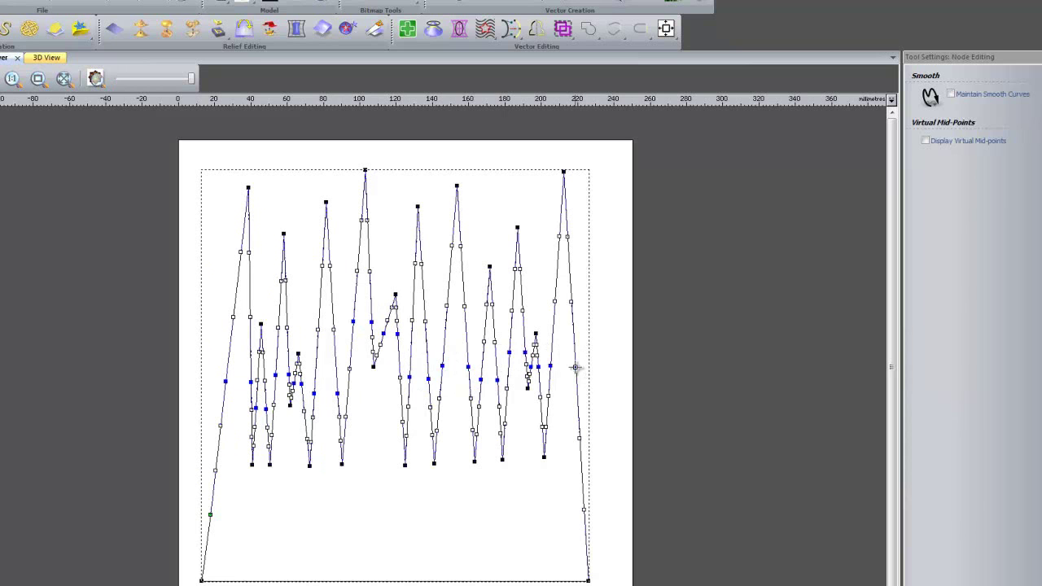
- Bend the rightmost blade's span outward as a test curve
{"action": "left_click", "coordinate": [600, 363]}
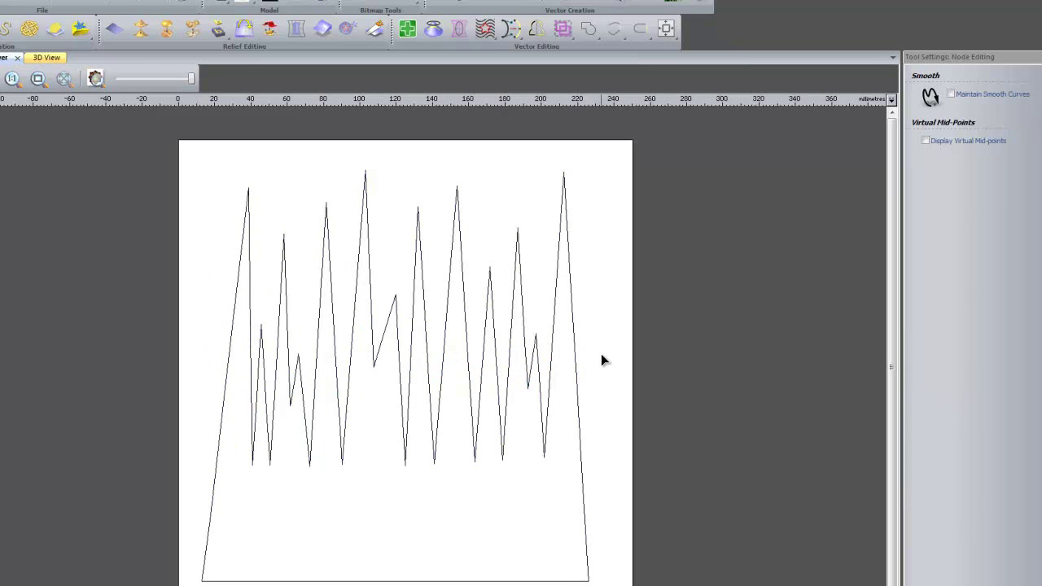
{"action": "left_click", "coordinate": [574, 357]}
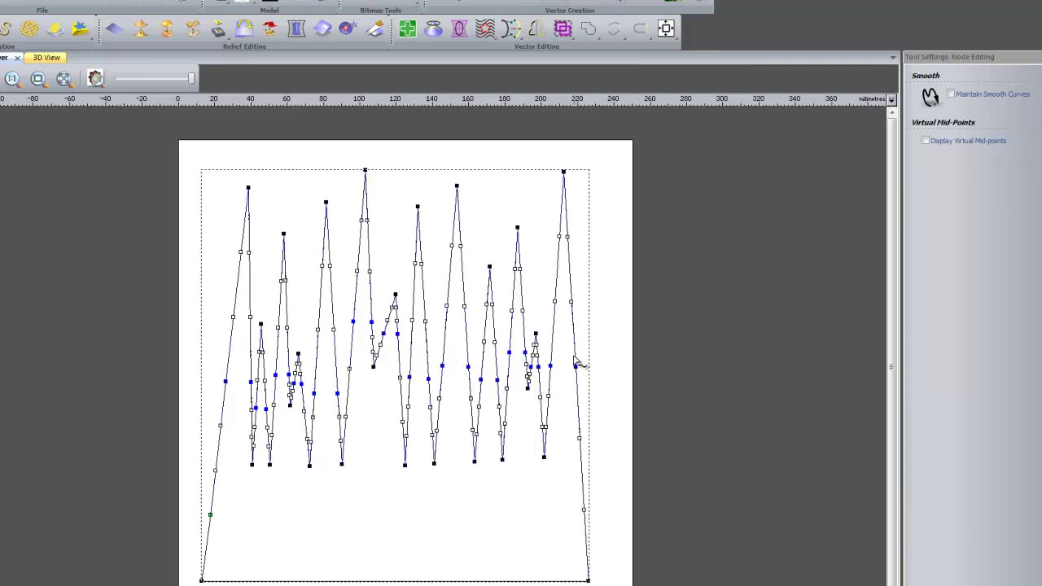
{"action": "left_click_drag", "start_coordinate": [577, 364], "coordinate": [610, 371]}
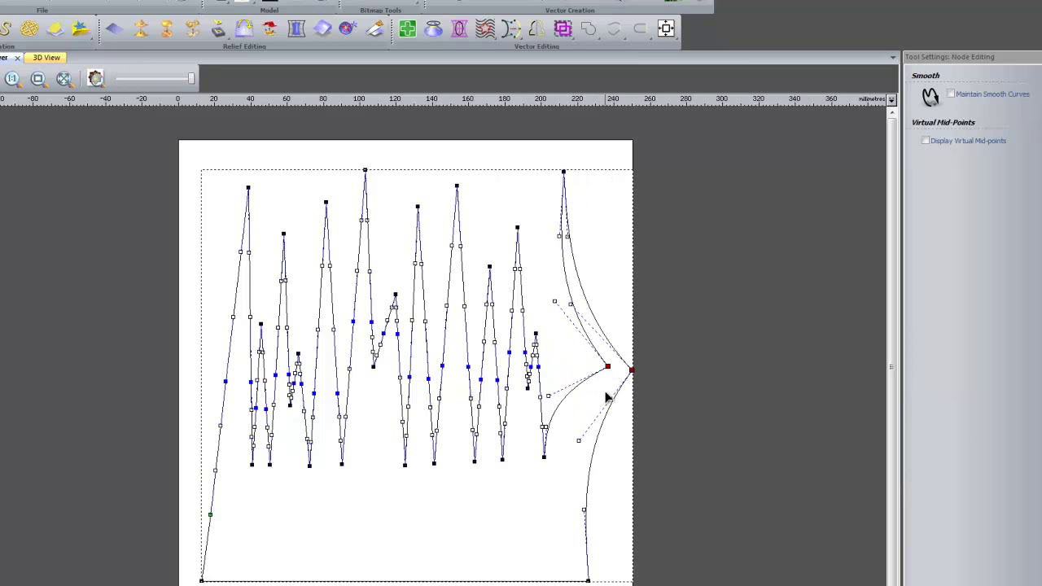
- Undo the right-span bulge, enable Maintain Smooth Curves, and try then cancel a node move
{"action": "key", "text": "ctrl+z"}
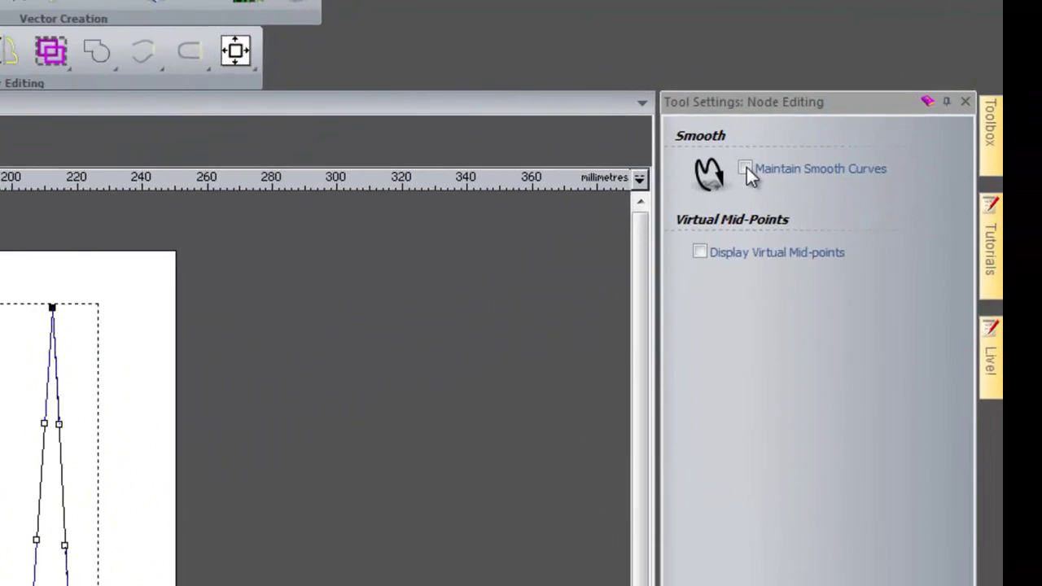
{"action": "left_click", "coordinate": [746, 168]}
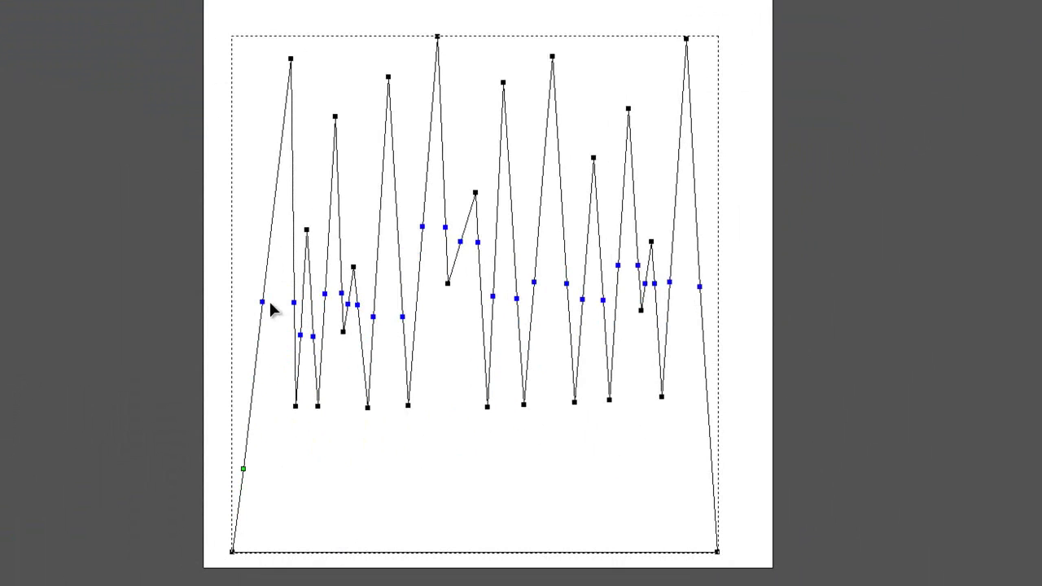
{"action": "left_click_drag", "start_coordinate": [261, 302], "coordinate": [329, 356]}
{"action": "mouse_move", "coordinate": [261, 308]}
{"action": "left_mouse_down"}
{"action": "mouse_move", "coordinate": [235, 309]}
{"action": "mouse_move", "coordinate": [258, 307]}
{"action": "left_mouse_up"}
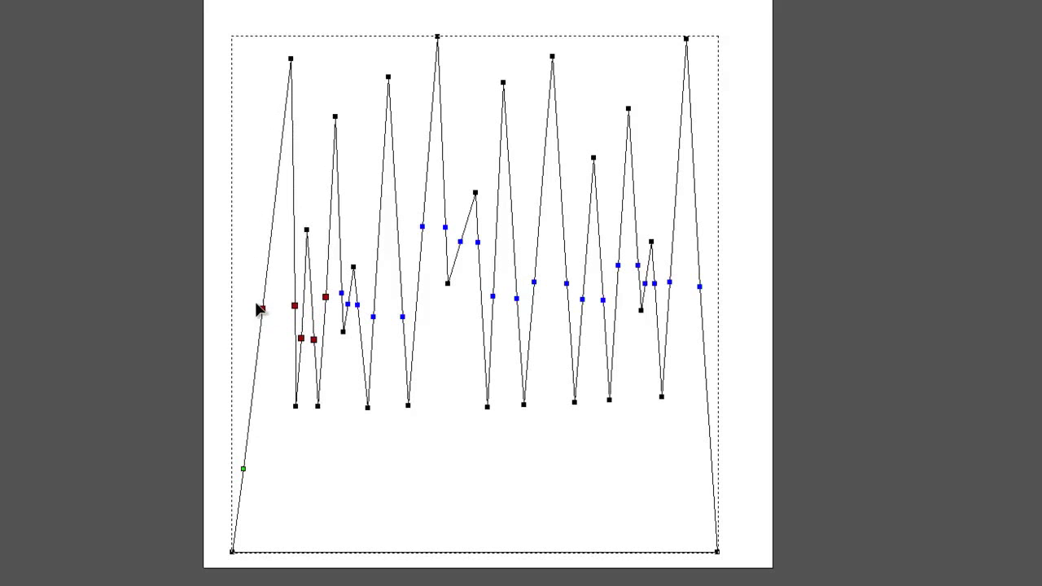
{"action": "key", "text": "Escape"}
- Shift selected Bezier node pairs sideways to curve the left, middle and right grass blades
{"action": "left_click", "coordinate": [263, 309]}
{"action": "left_click_drag", "start_coordinate": [251, 292], "coordinate": [322, 358]}
{"action": "left_click_drag", "start_coordinate": [261, 307], "coordinate": [252, 304]}
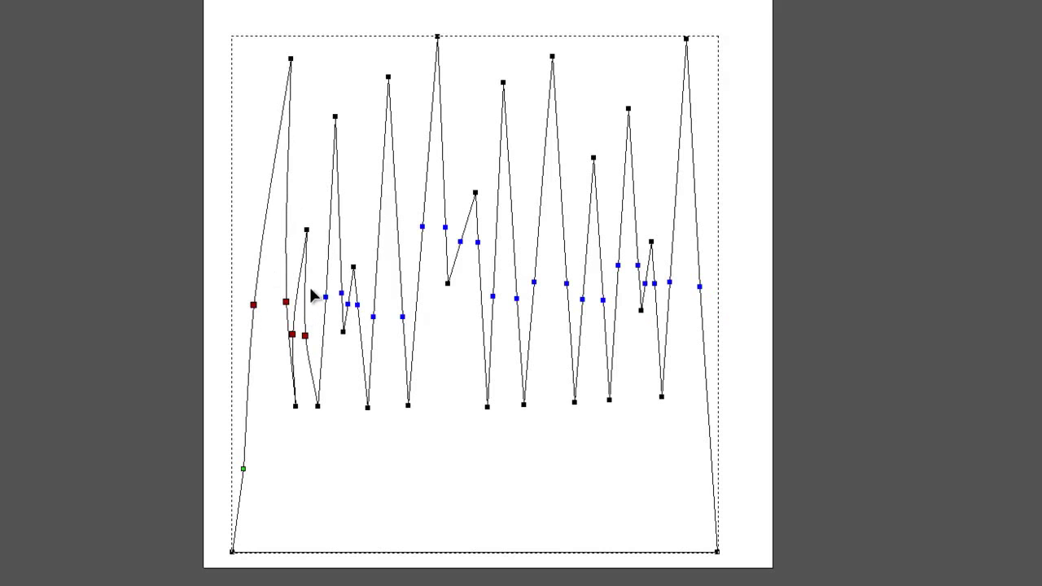
{"action": "left_click_drag", "start_coordinate": [310, 280], "coordinate": [420, 342]}
{"action": "left_click_drag", "start_coordinate": [372, 317], "coordinate": [367, 320]}
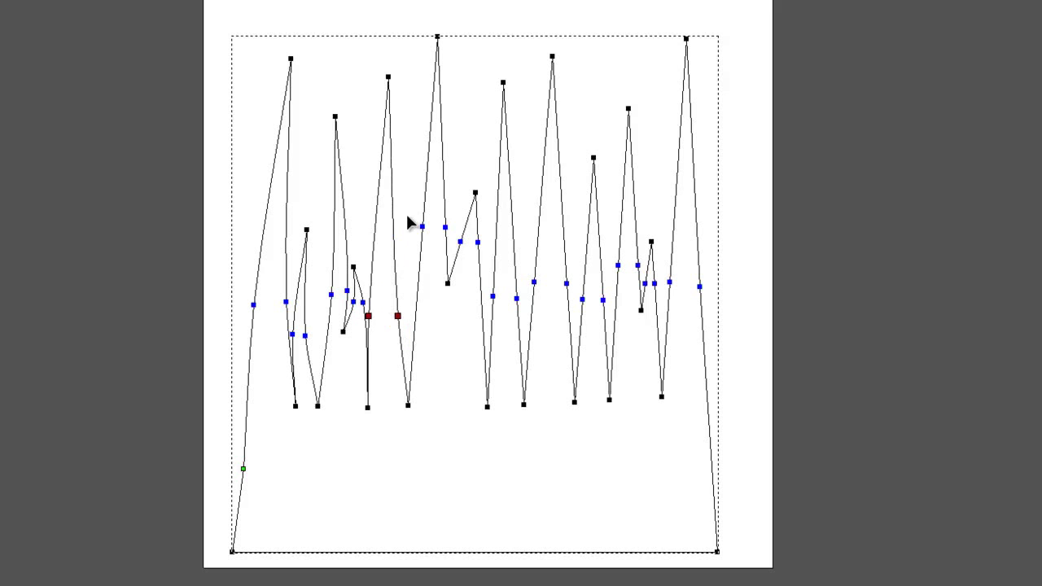
{"action": "left_click_drag", "start_coordinate": [406, 213], "coordinate": [489, 243]}
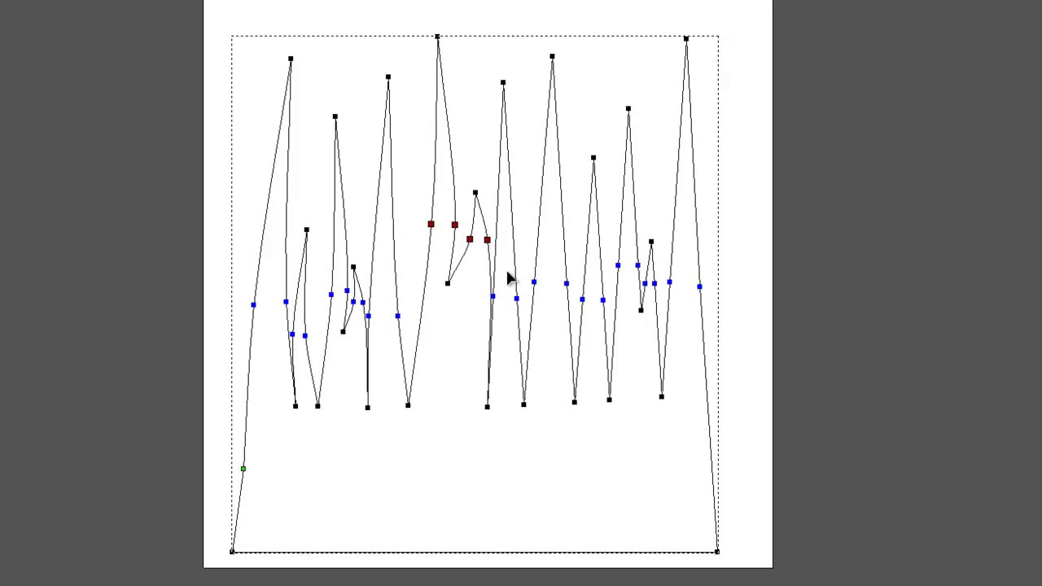
{"action": "left_click_drag", "start_coordinate": [523, 287], "coordinate": [487, 321]}
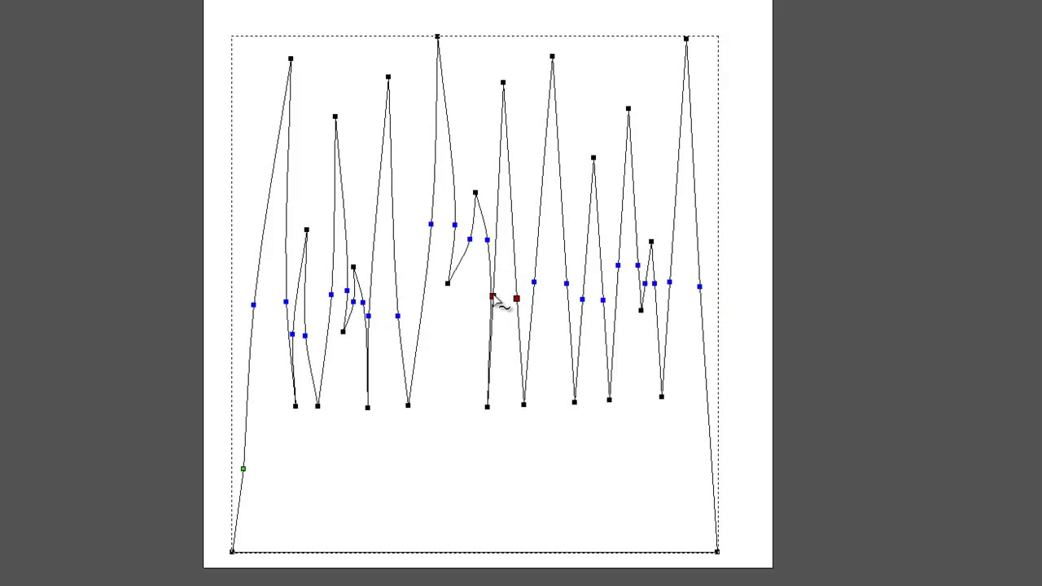
{"action": "left_click_drag", "start_coordinate": [492, 295], "coordinate": [613, 324]}
{"action": "left_click_drag", "start_coordinate": [540, 293], "coordinate": [522, 290]}
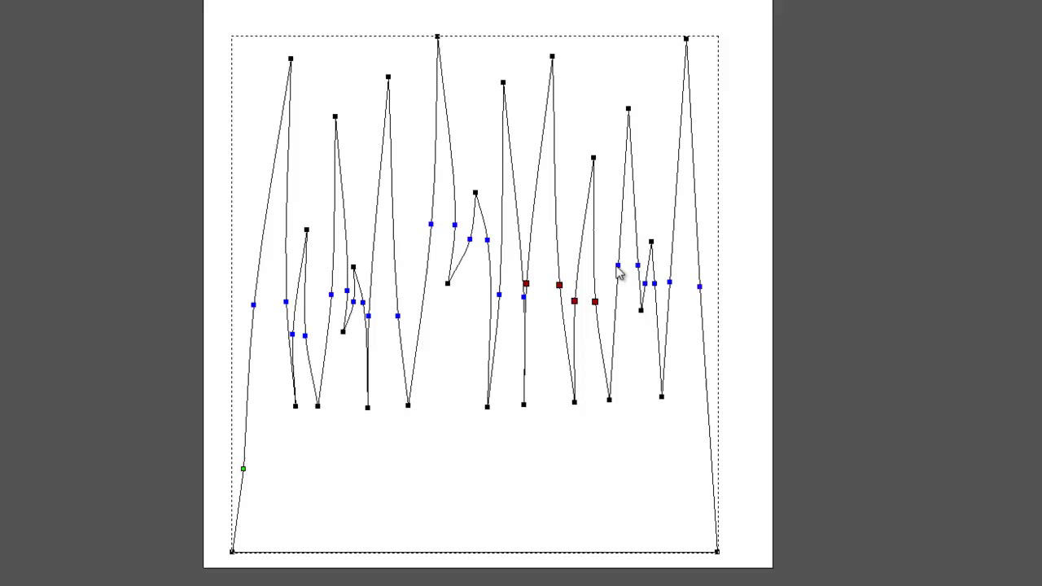
{"action": "left_click_drag", "start_coordinate": [609, 260], "coordinate": [694, 286]}
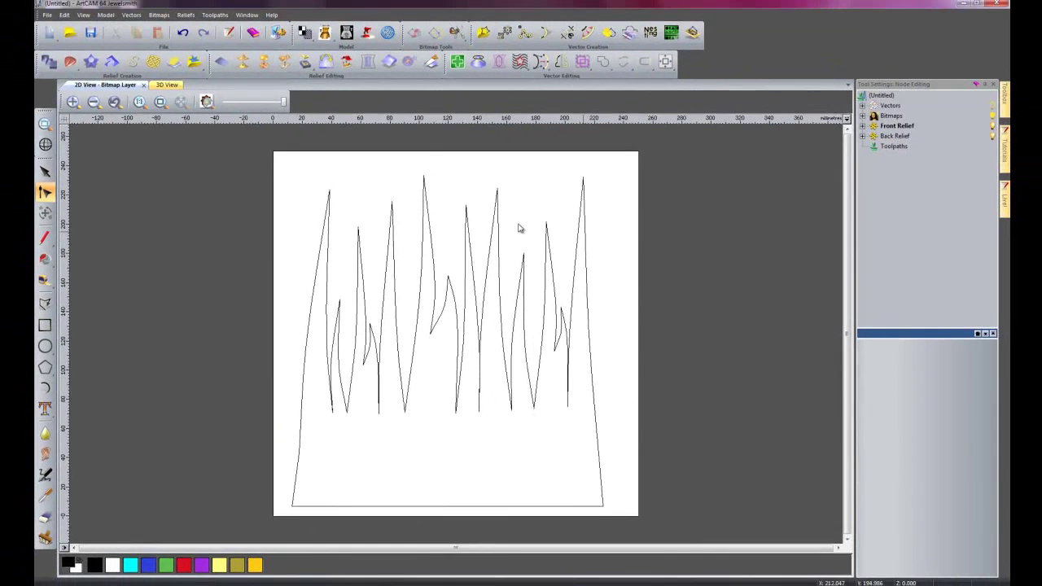
- View the flat plate in 3D with the grass vector shown and selected
{"action": "left_click", "coordinate": [161, 87]}
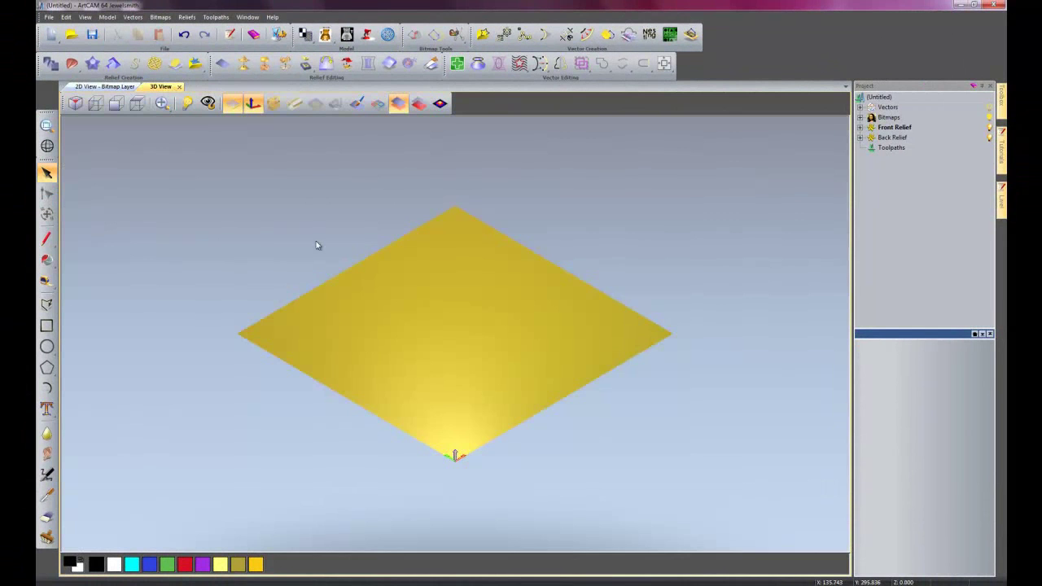
{"action": "left_click_drag", "start_coordinate": [511, 317], "coordinate": [491, 400]}
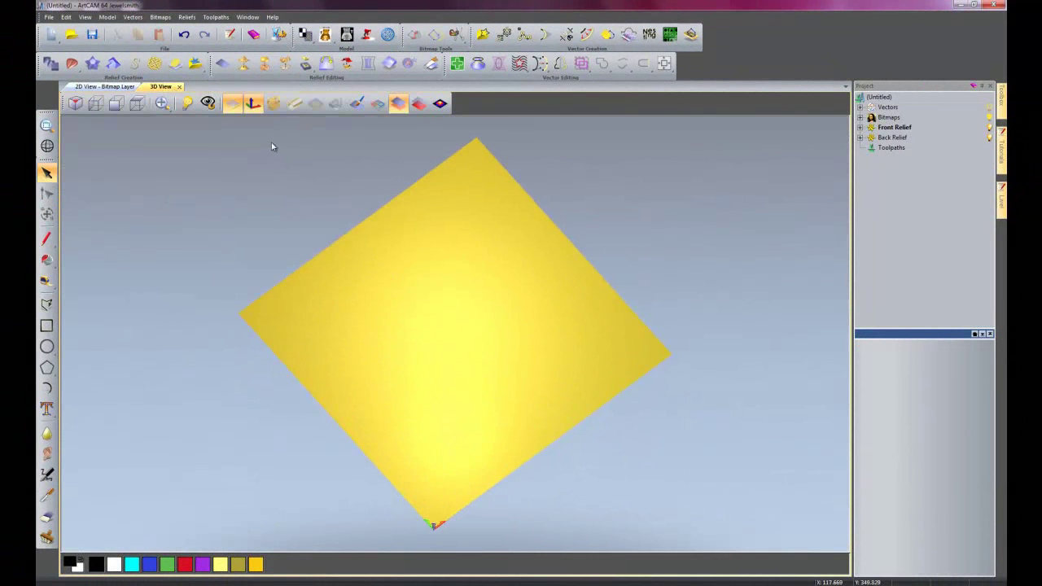
{"action": "left_click", "coordinate": [378, 103]}
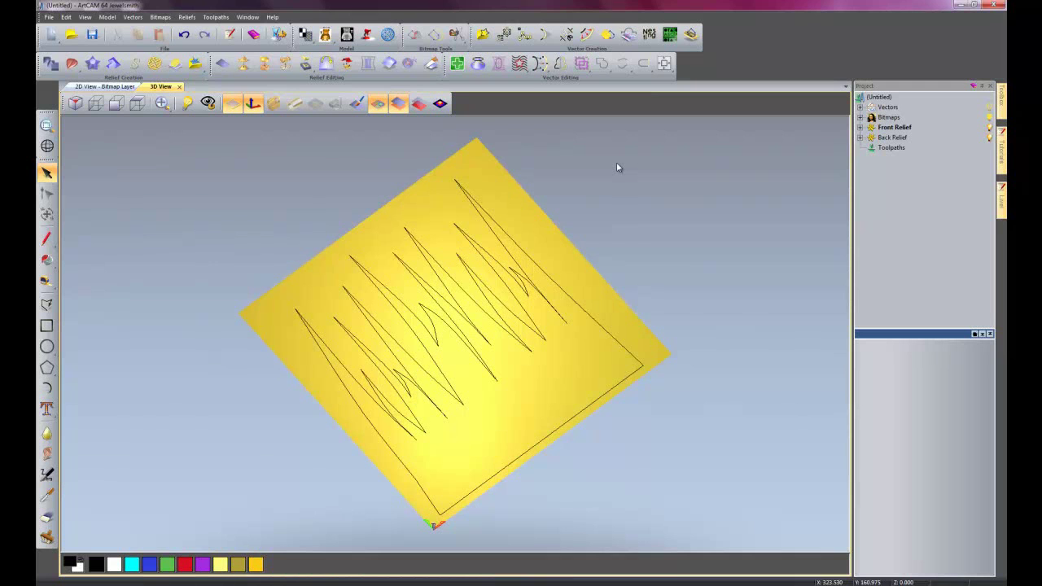
{"action": "left_click", "coordinate": [583, 312]}
{"action": "double_click", "coordinate": [582, 312]}
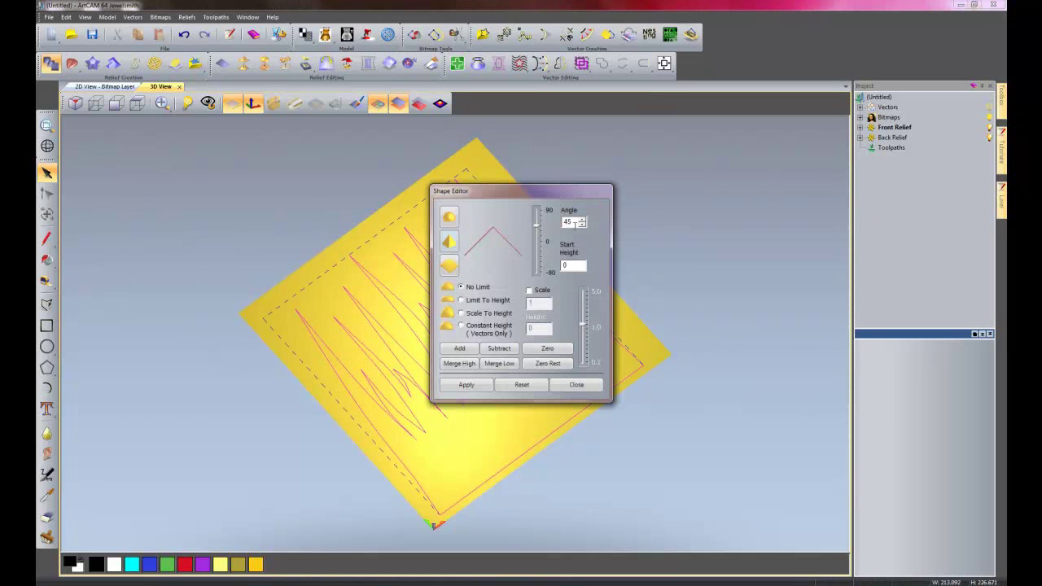
{"action": "left_click", "coordinate": [468, 349]}
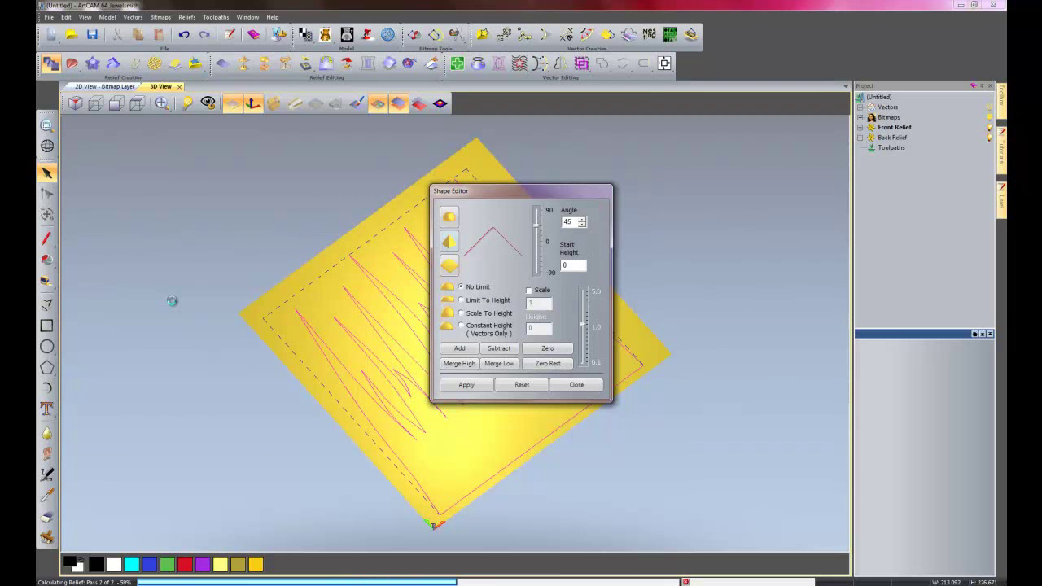
{"action": "left_click_drag", "start_coordinate": [554, 369], "coordinate": [435, 459]}
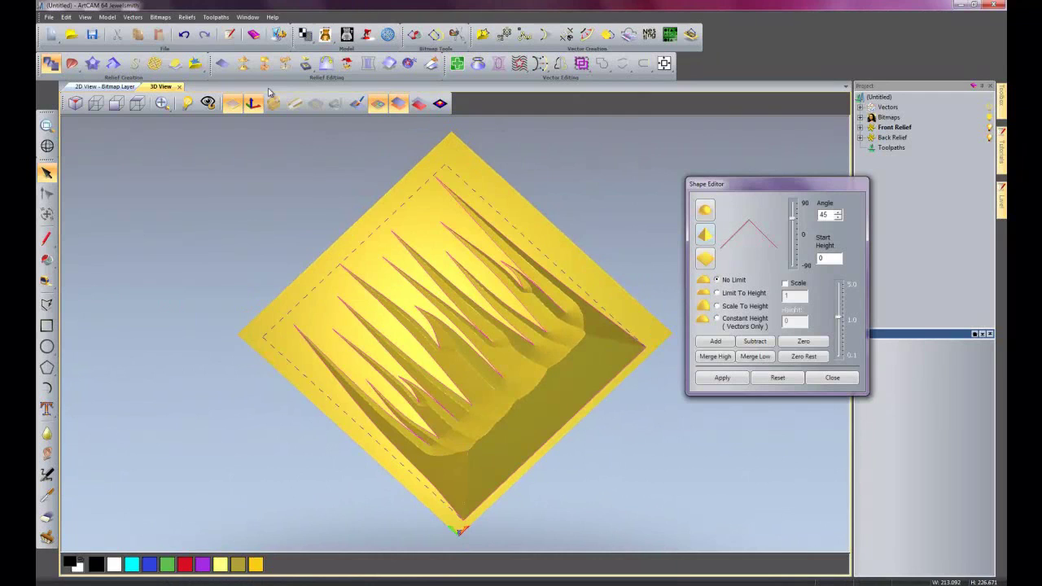
{"action": "left_click", "coordinate": [184, 34]}
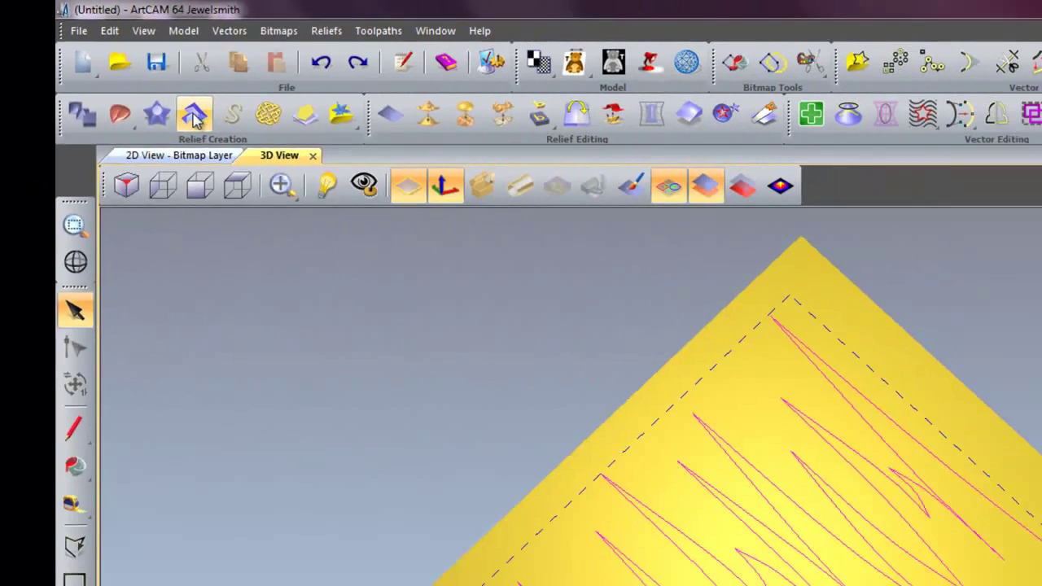
- Create a 45° Contour Blend relief with Preserve Interior Corners, then orbit to inspect it
{"action": "left_click", "coordinate": [194, 115]}
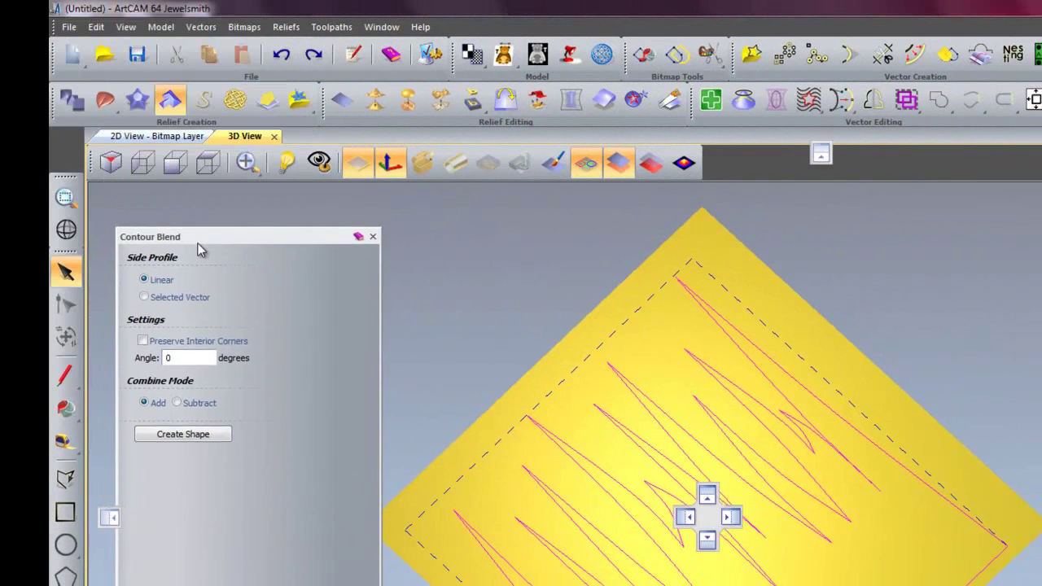
{"action": "left_click_drag", "start_coordinate": [199, 250], "coordinate": [202, 314]}
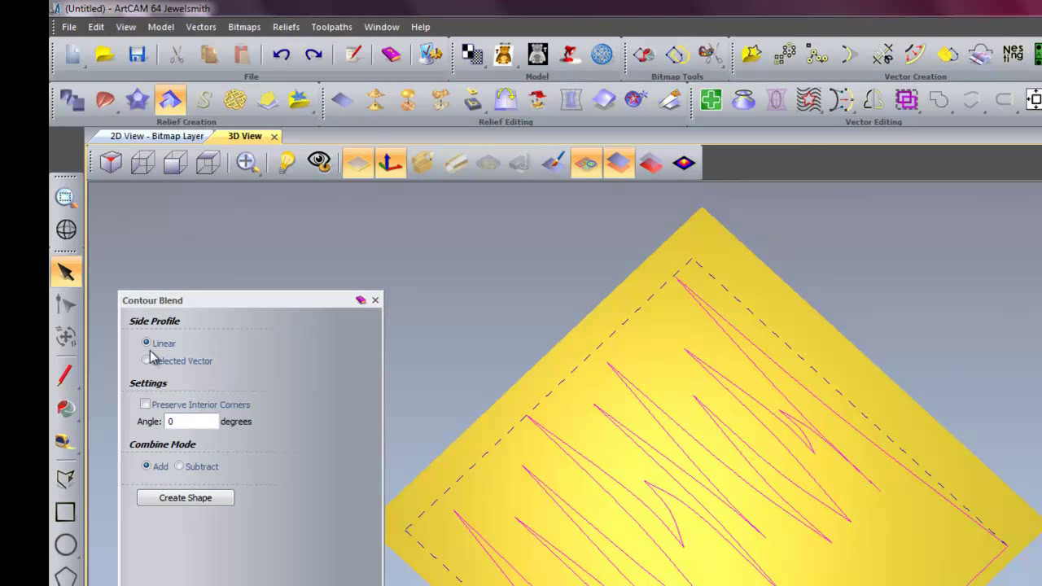
{"action": "left_click_drag", "start_coordinate": [221, 311], "coordinate": [200, 305]}
{"action": "left_click_drag", "start_coordinate": [171, 417], "coordinate": [128, 421]}
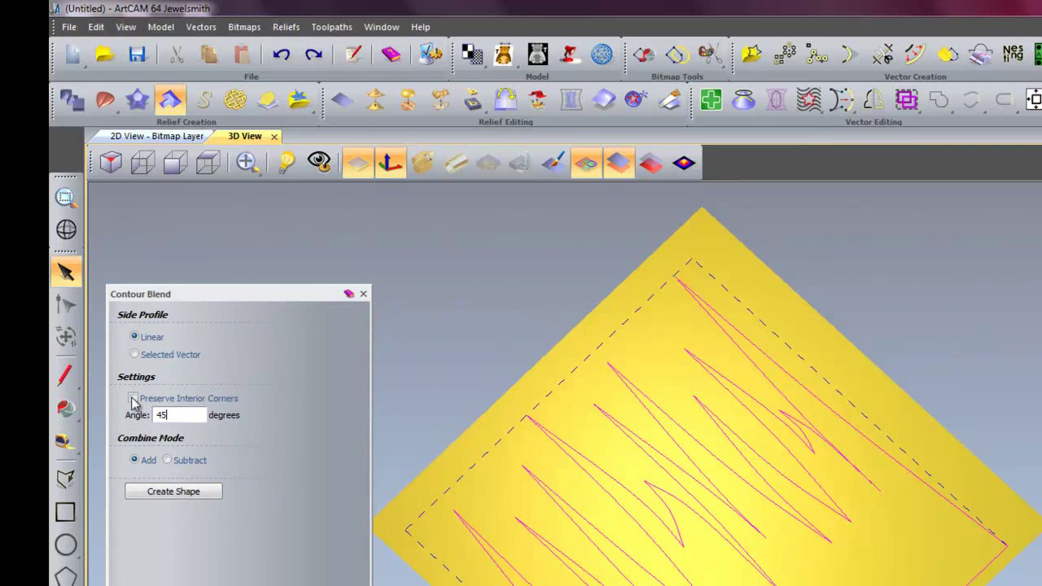
{"action": "left_click", "coordinate": [132, 399]}
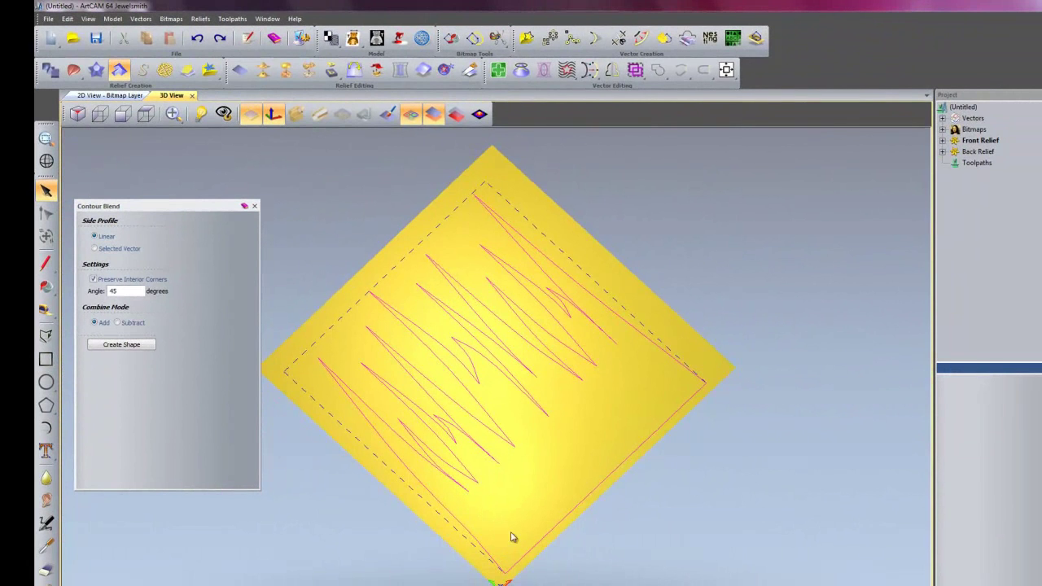
{"action": "left_click", "coordinate": [123, 346]}
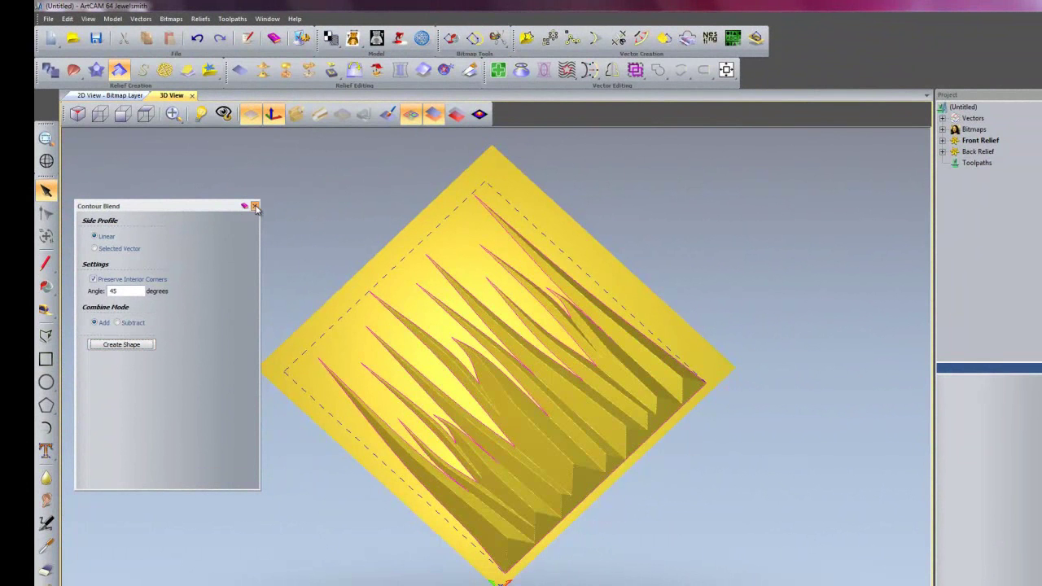
{"action": "left_click", "coordinate": [255, 207]}
{"action": "left_click_drag", "start_coordinate": [599, 392], "coordinate": [596, 440]}
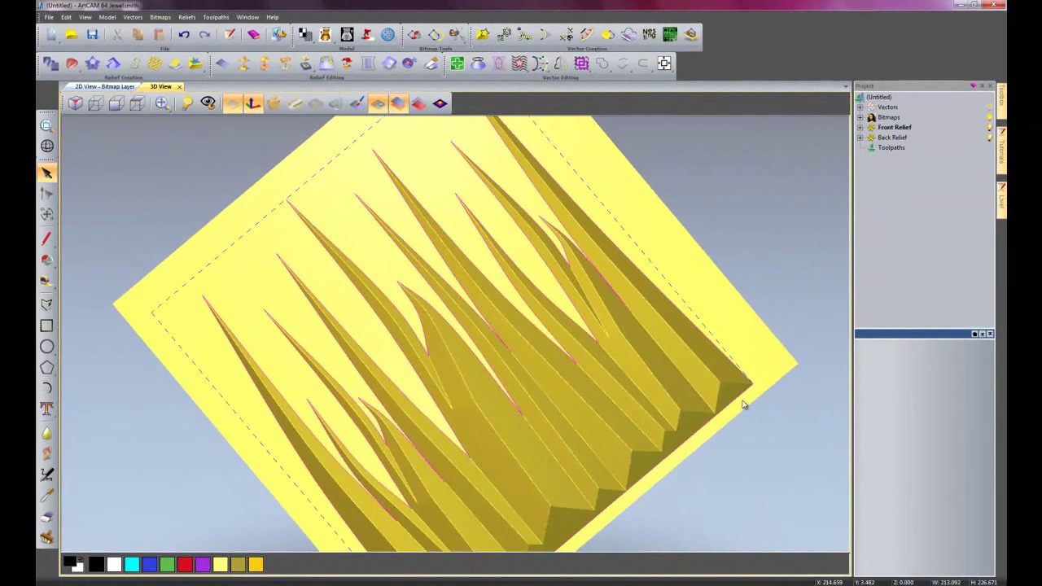
{"action": "mouse_move", "coordinate": [624, 400]}
{"action": "left_mouse_down"}
{"action": "mouse_move", "coordinate": [615, 287]}
{"action": "mouse_move", "coordinate": [590, 267]}
{"action": "mouse_move", "coordinate": [535, 470]}
{"action": "left_mouse_up"}
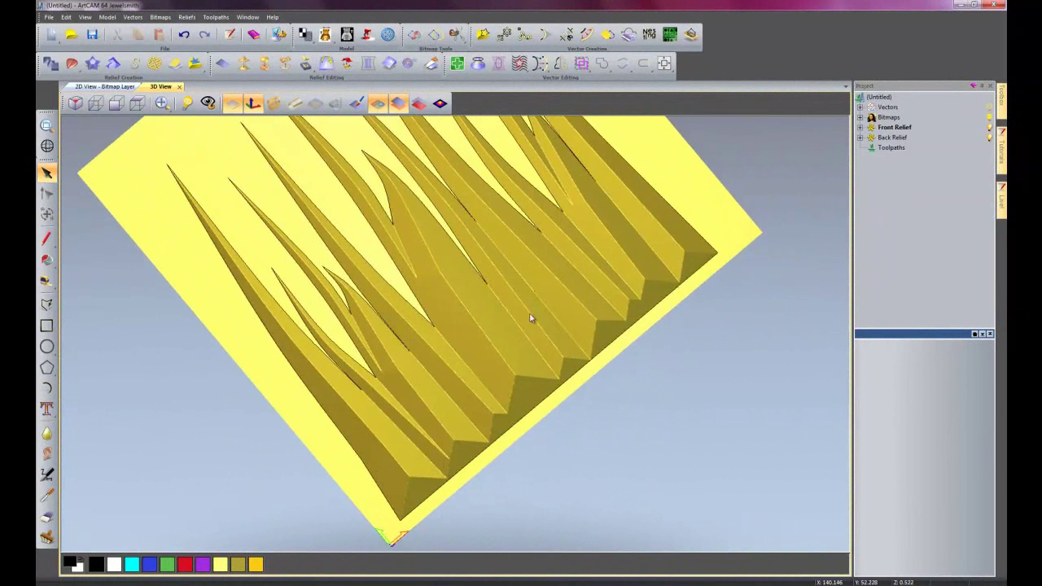
{"action": "left_click_drag", "start_coordinate": [530, 319], "coordinate": [480, 375]}
- Undo the blend, then draw a small 23.3 by 12.5 mm rectangle top-left and node-edit it
{"action": "left_click", "coordinate": [185, 35]}
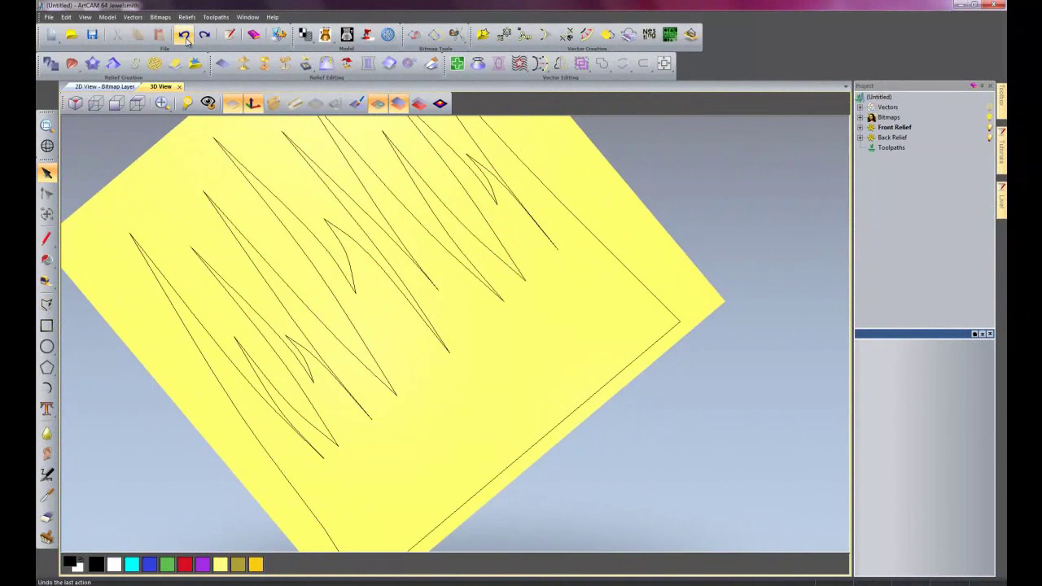
{"action": "left_click", "coordinate": [95, 88]}
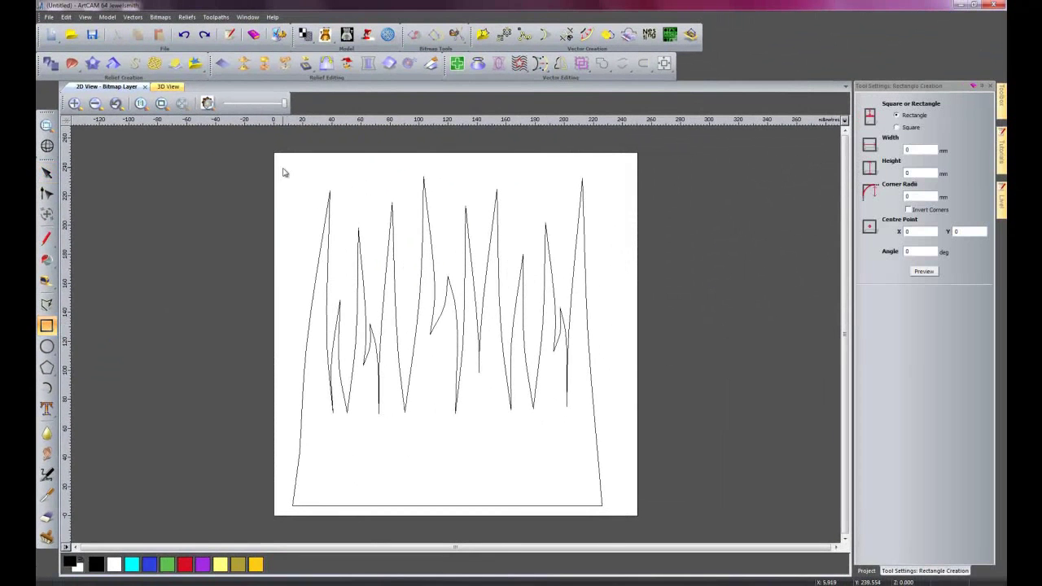
{"action": "left_click_drag", "start_coordinate": [283, 170], "coordinate": [319, 187]}
{"action": "key", "text": "Escape"}
{"action": "scroll", "coordinate": [160, 177], "scroll_direction": "up", "scroll_amount": 3}
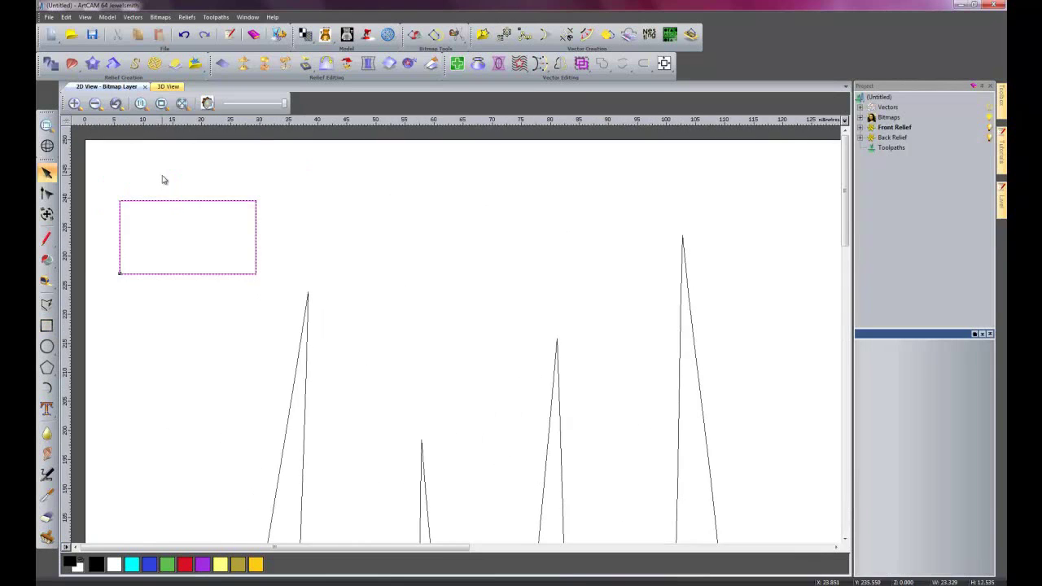
{"action": "scroll", "coordinate": [200, 269], "scroll_direction": "up", "scroll_amount": 2}
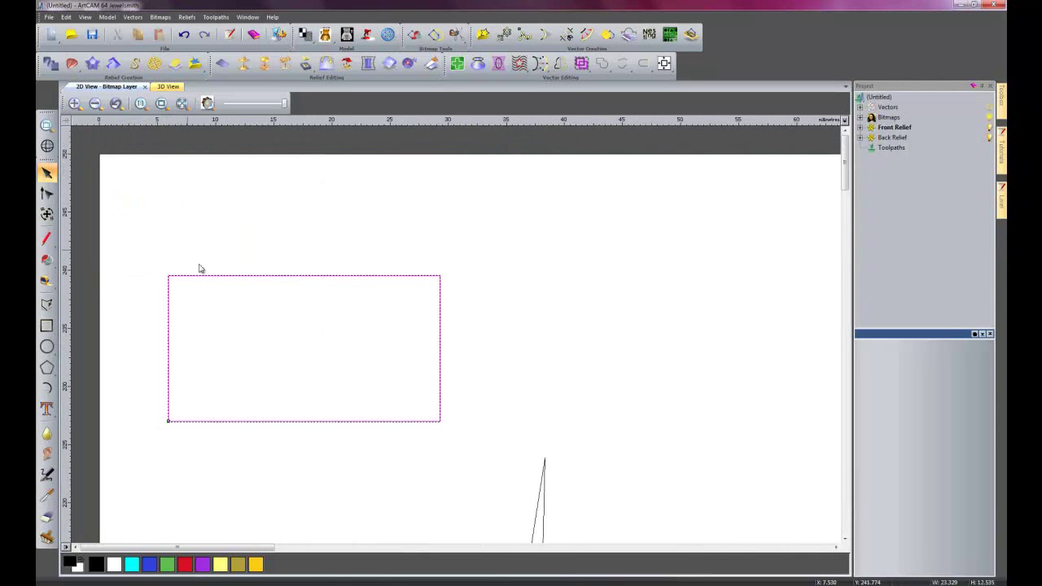
{"action": "double_click", "coordinate": [273, 420]}
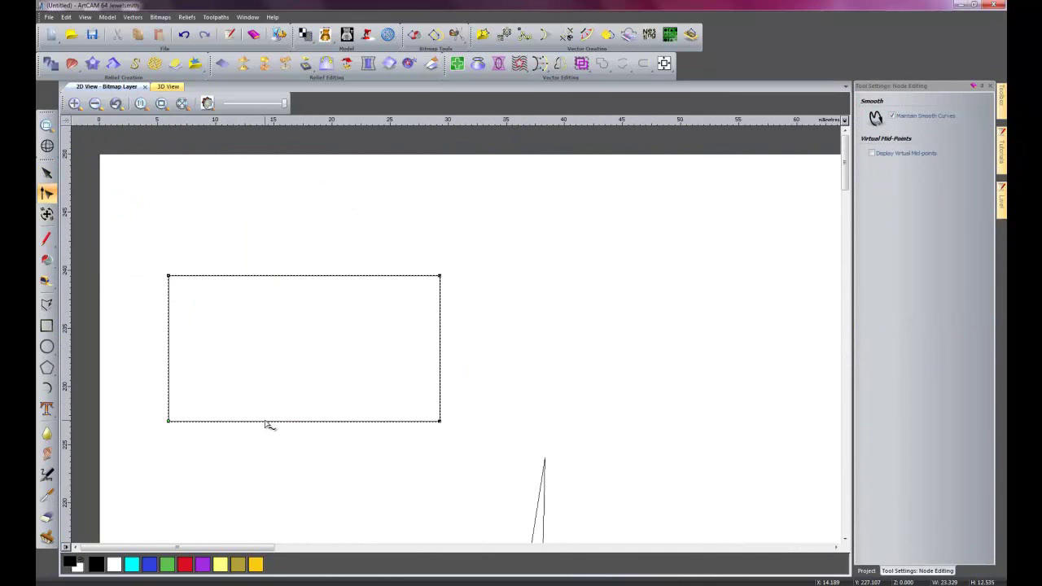
- Delete the rectangle's bottom edge, untick Maintain Smooth Curves and tick Display Virtual Mid-points
{"action": "left_click", "coordinate": [265, 420]}
{"action": "key", "text": "Delete"}
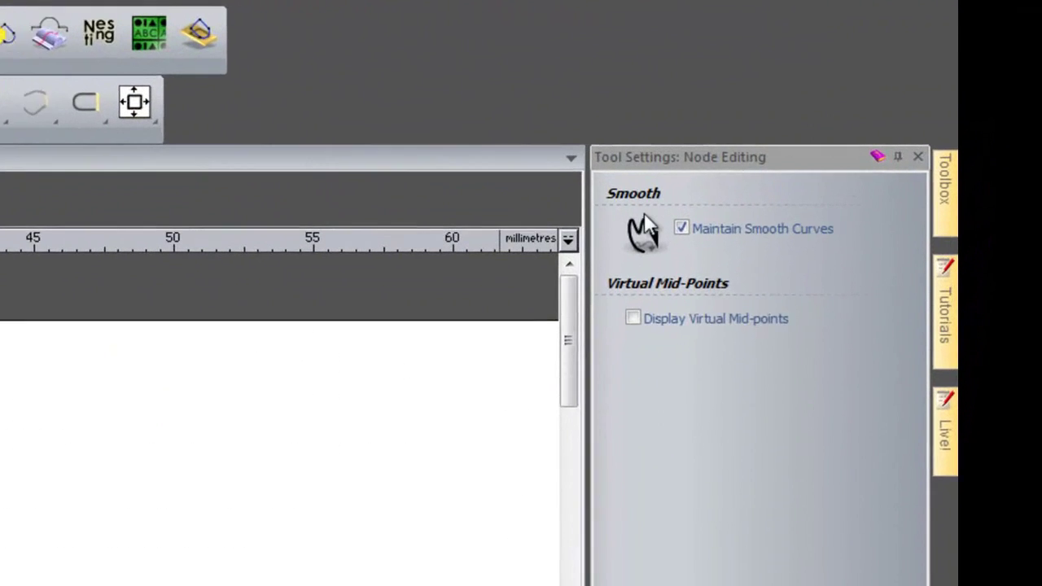
{"action": "left_click", "coordinate": [682, 229]}
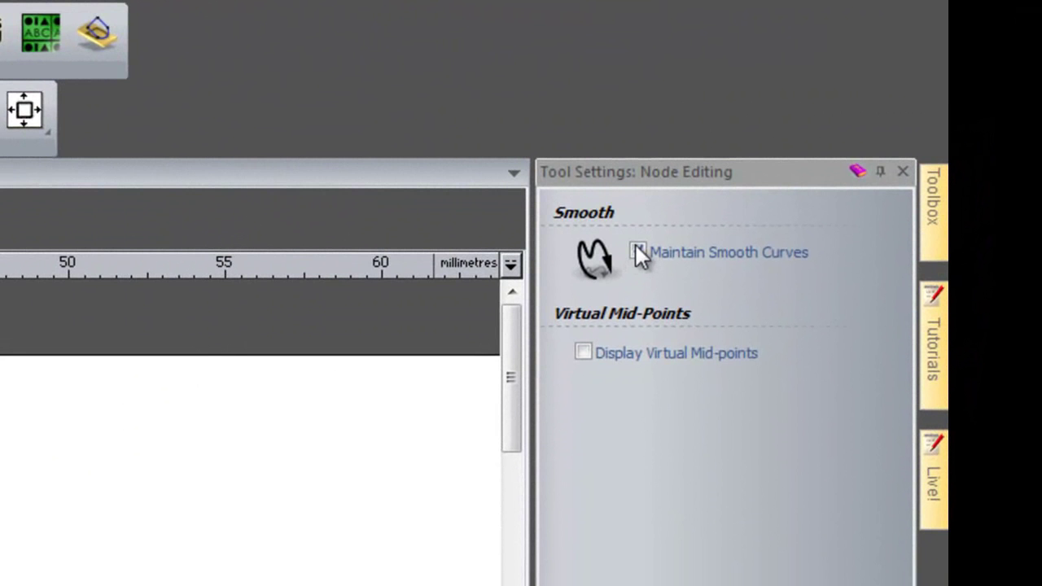
{"action": "left_click", "coordinate": [637, 251]}
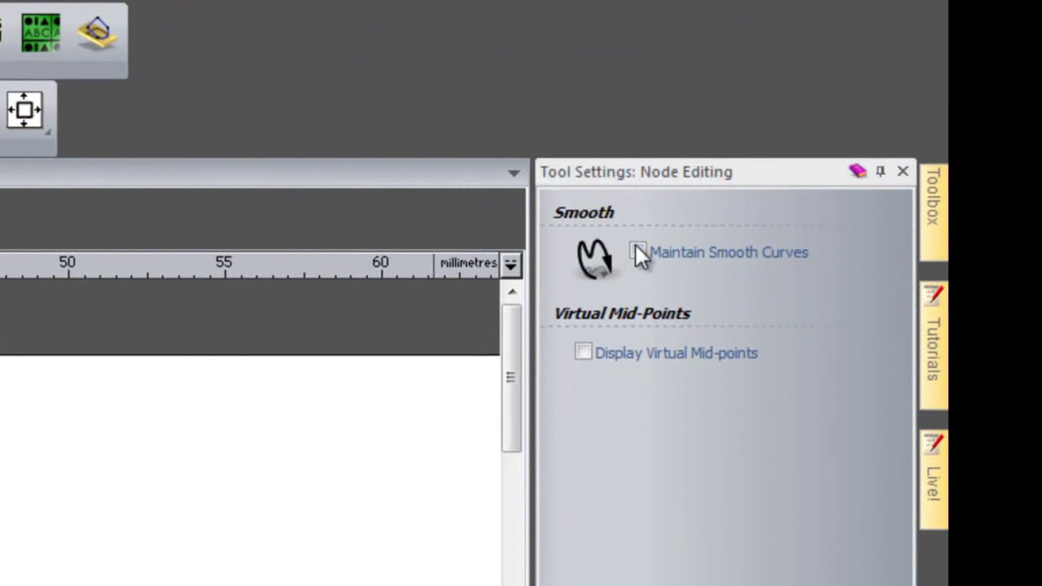
{"action": "left_click", "coordinate": [583, 352]}
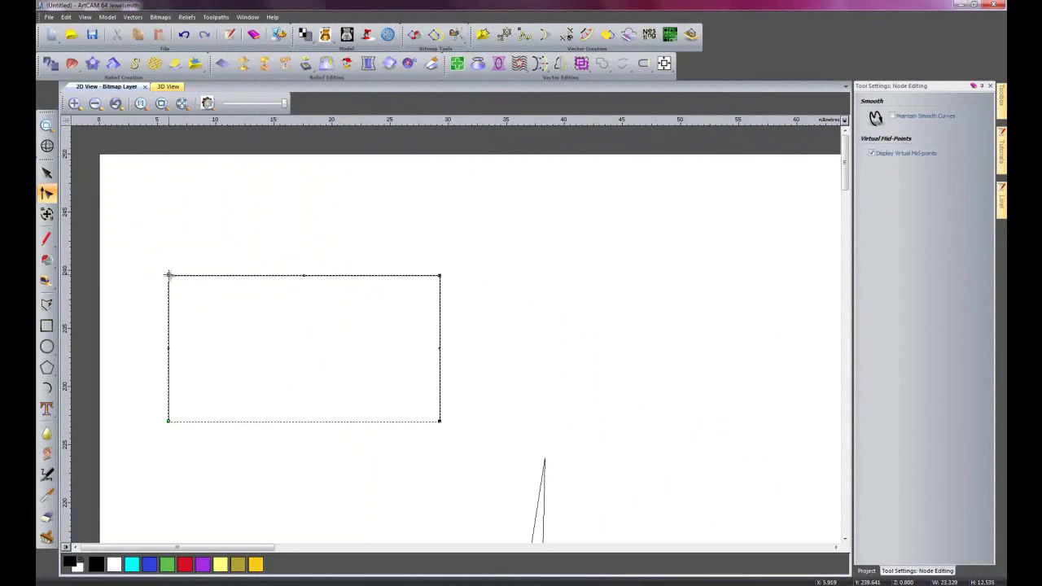
- Drag the nodes into a bent profile rising to the top-right corner, then deselect it
{"action": "left_click_drag", "start_coordinate": [168, 274], "coordinate": [280, 341]}
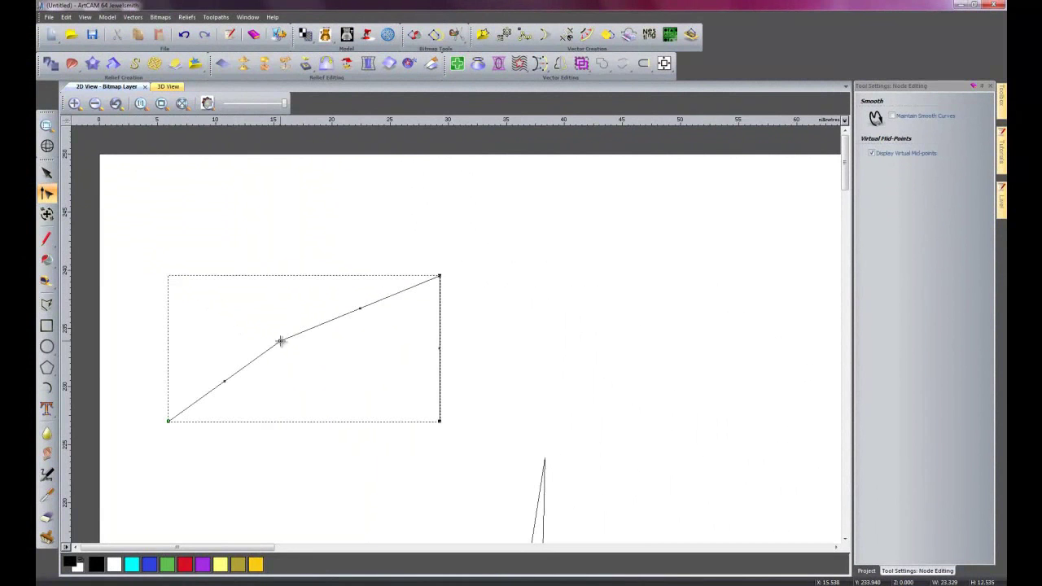
{"action": "left_click", "coordinate": [358, 308]}
{"action": "left_click_drag", "start_coordinate": [357, 307], "coordinate": [350, 294]}
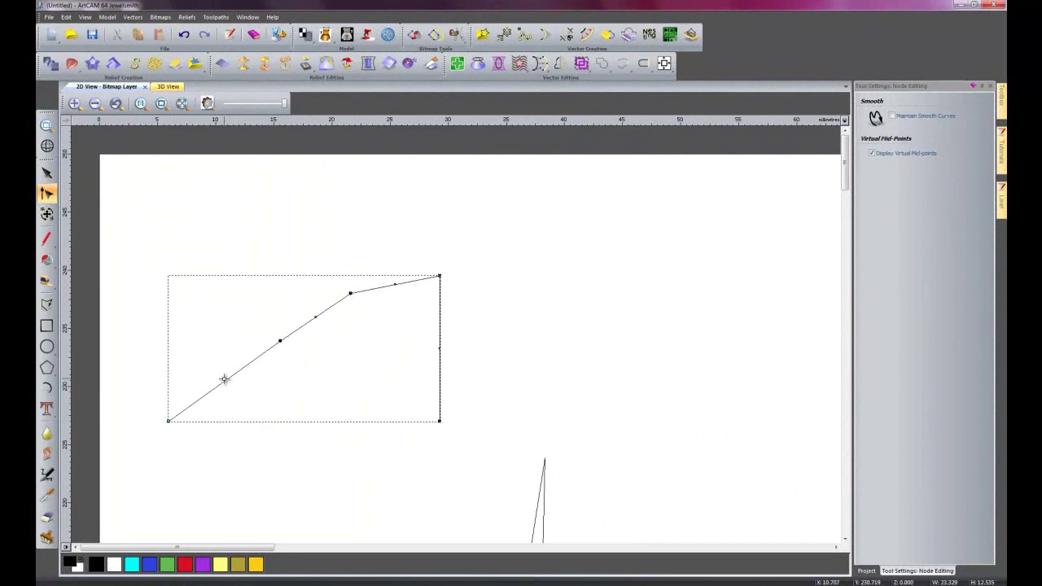
{"action": "left_click_drag", "start_coordinate": [226, 383], "coordinate": [205, 375]}
{"action": "left_click", "coordinate": [337, 370]}
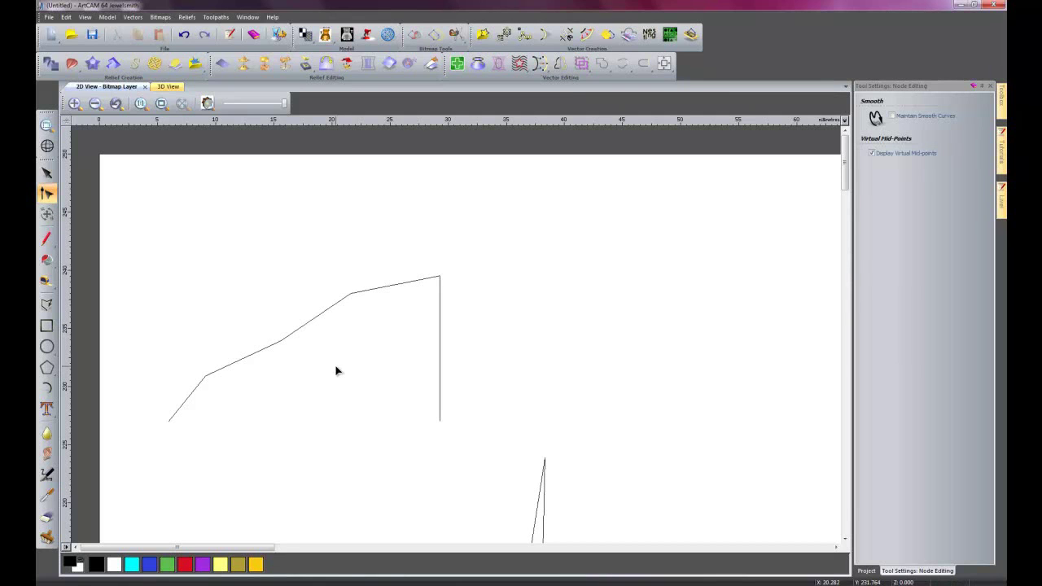
- In the 3D view, give Contour Blend the small drawn line as its Selected Vector profile
{"action": "left_click", "coordinate": [46, 174]}
{"action": "key", "text": "F3"}
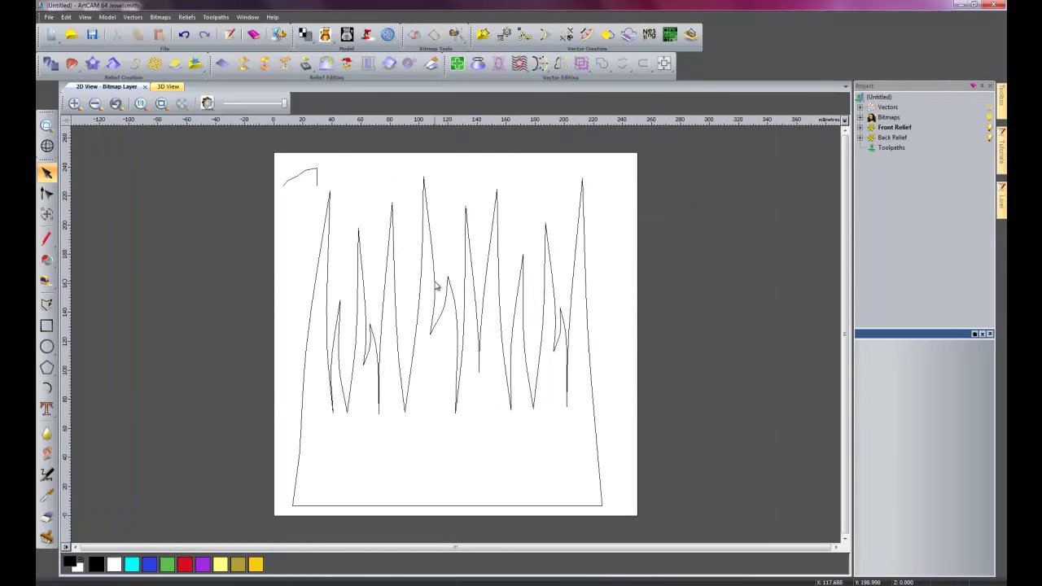
{"action": "left_click", "coordinate": [167, 87]}
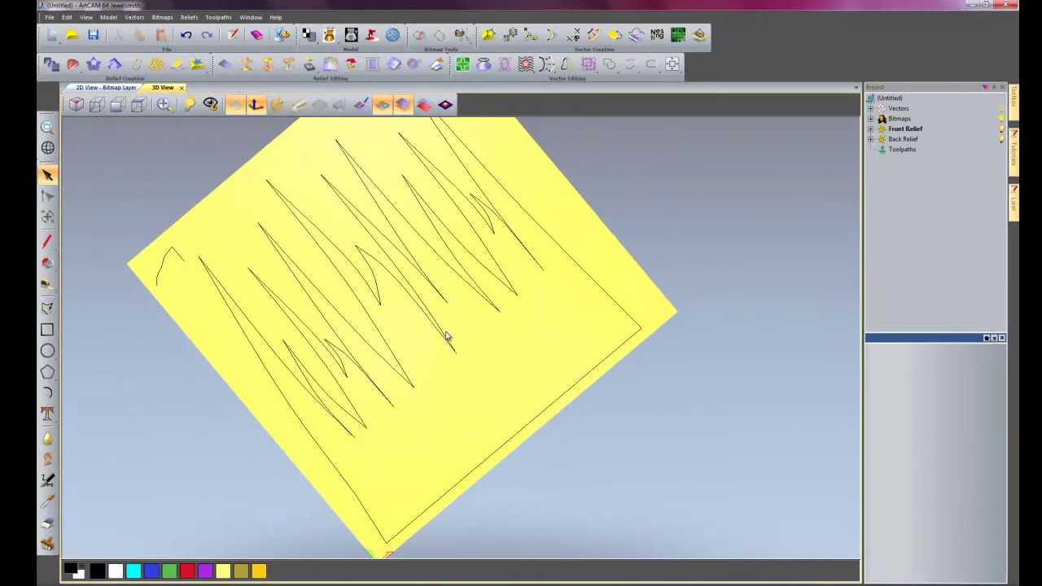
{"action": "left_click_drag", "start_coordinate": [446, 336], "coordinate": [578, 444]}
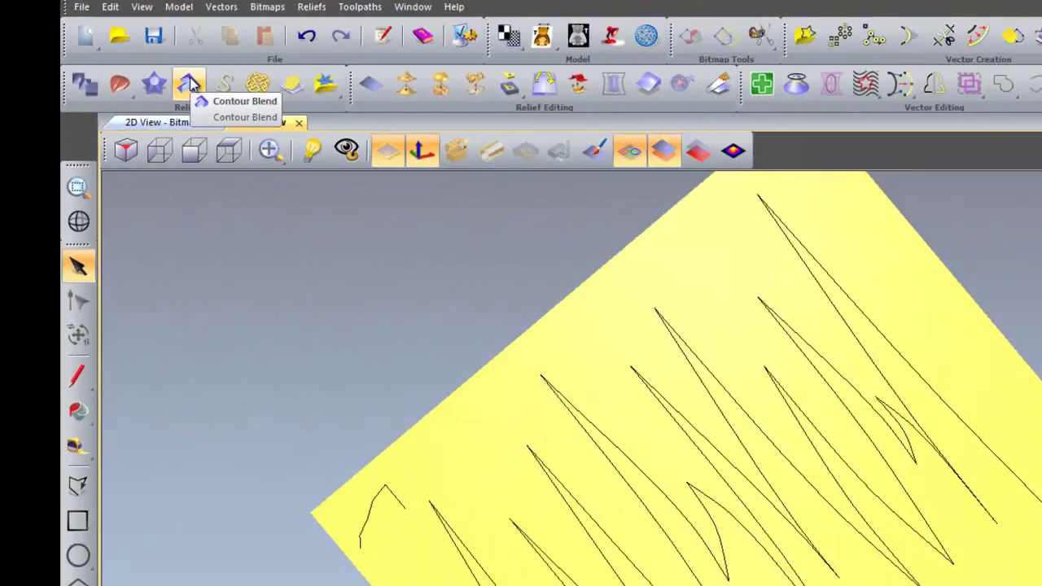
{"action": "left_click", "coordinate": [269, 139]}
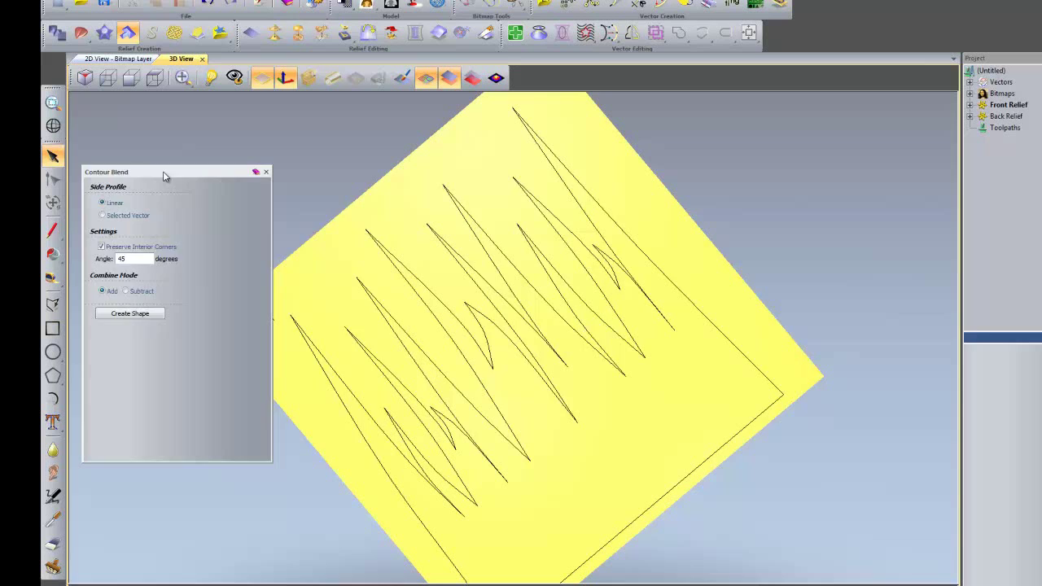
{"action": "left_click_drag", "start_coordinate": [163, 175], "coordinate": [834, 133]}
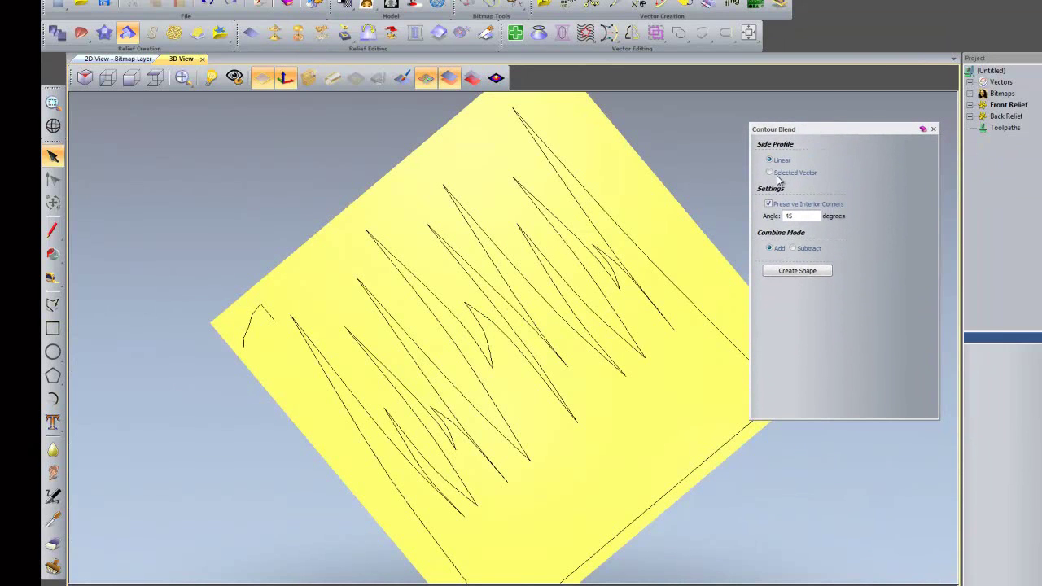
{"action": "left_click", "coordinate": [770, 173]}
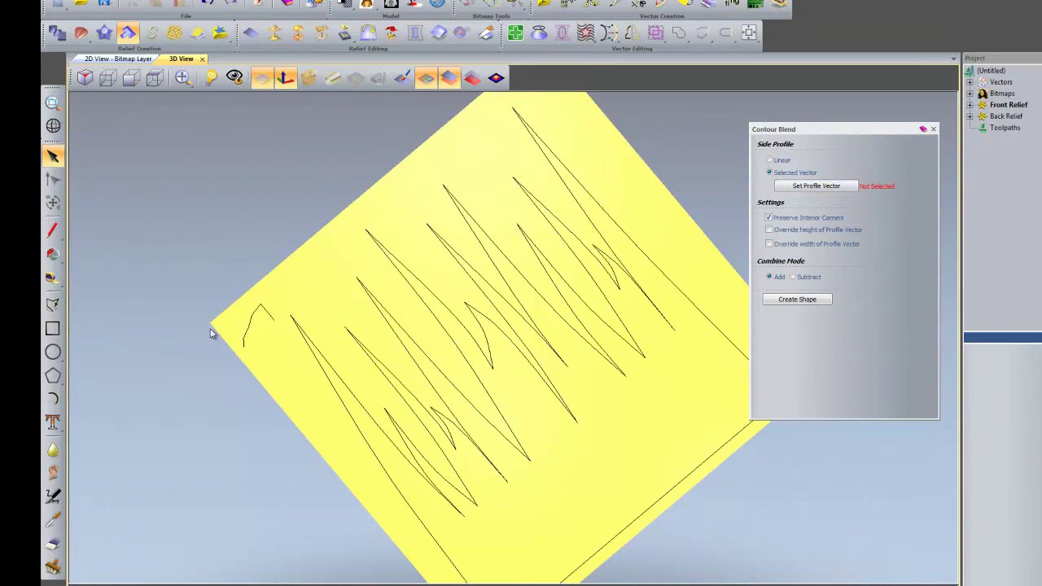
{"action": "left_click", "coordinate": [260, 311]}
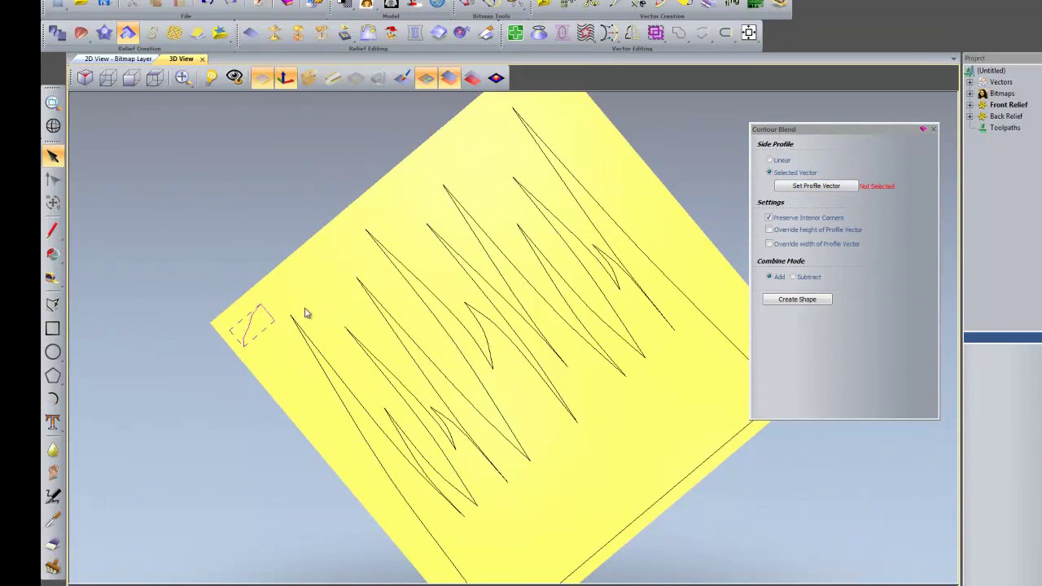
{"action": "left_click", "coordinate": [812, 187]}
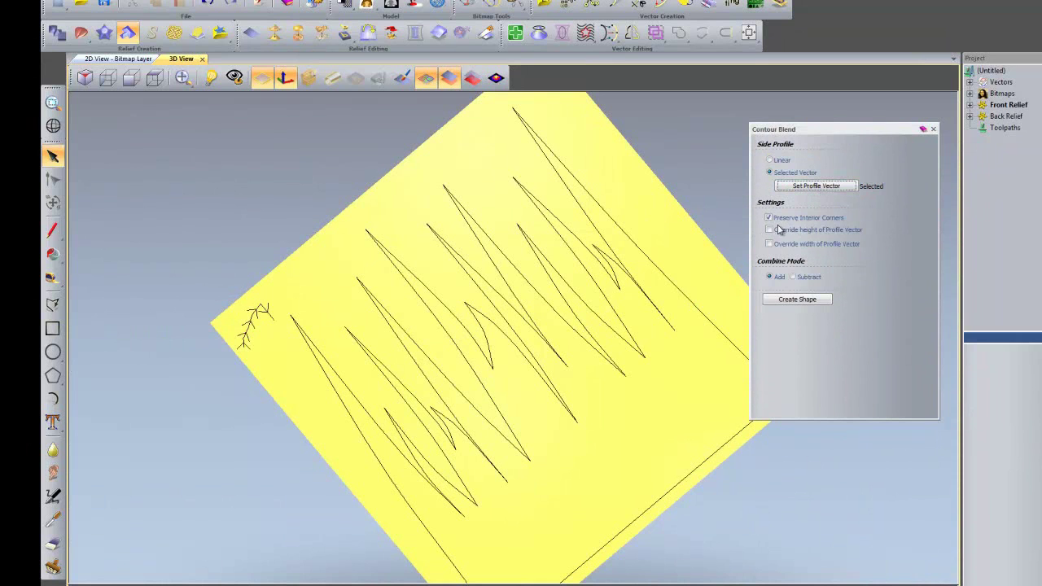
- Override profile height to 2 mm and width to 16 mm on the grass outline, and create the blend
{"action": "left_click", "coordinate": [770, 230]}
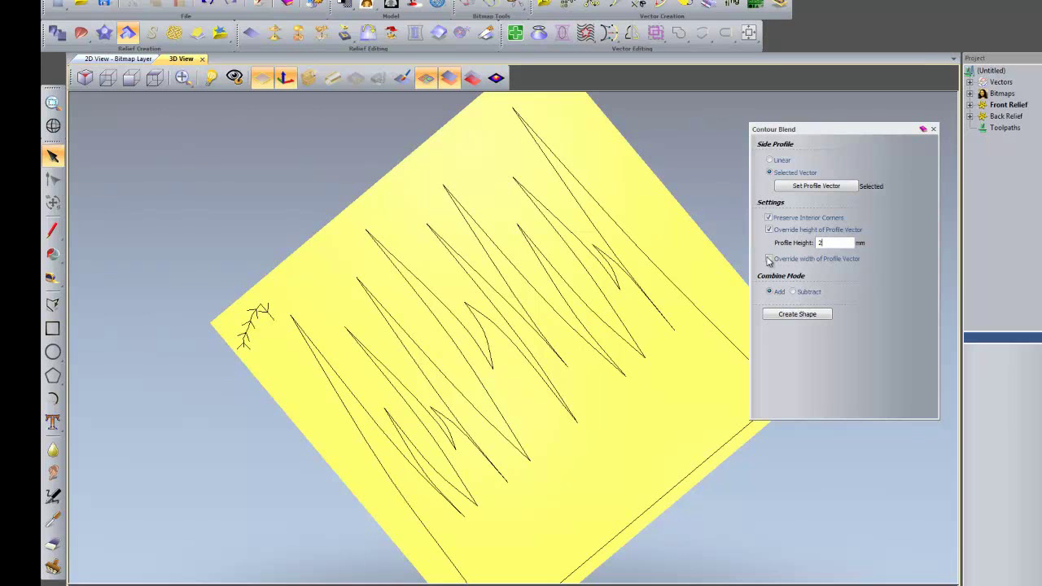
{"action": "left_click", "coordinate": [769, 259]}
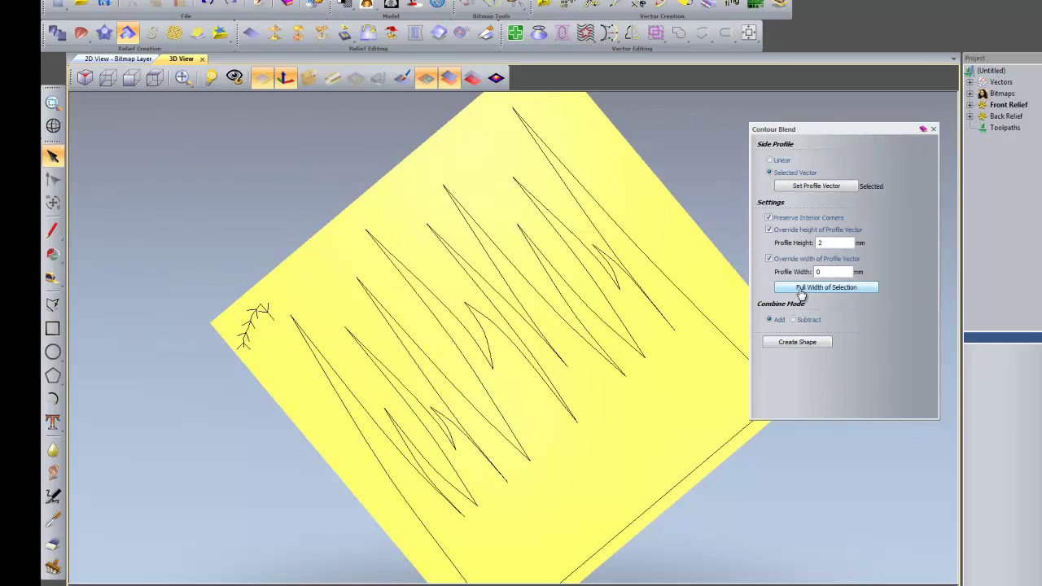
{"action": "left_click", "coordinate": [670, 284]}
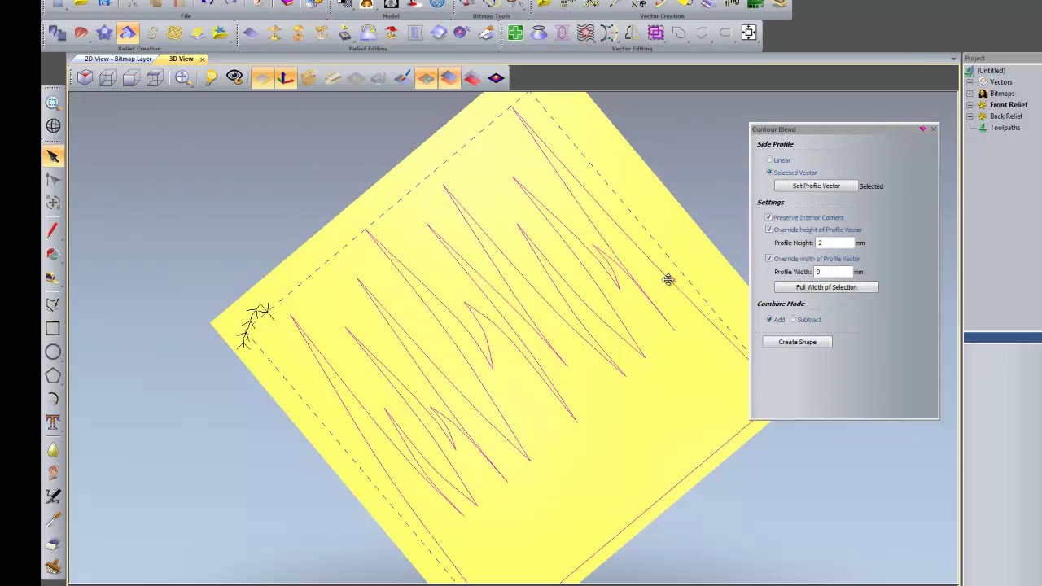
{"action": "left_click", "coordinate": [832, 289]}
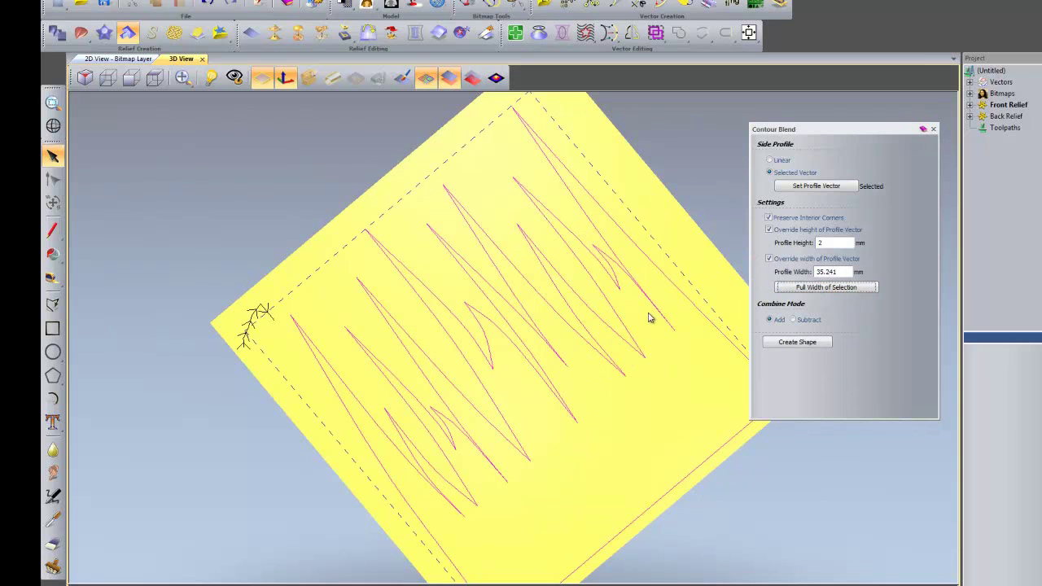
{"action": "double_click", "coordinate": [830, 272]}
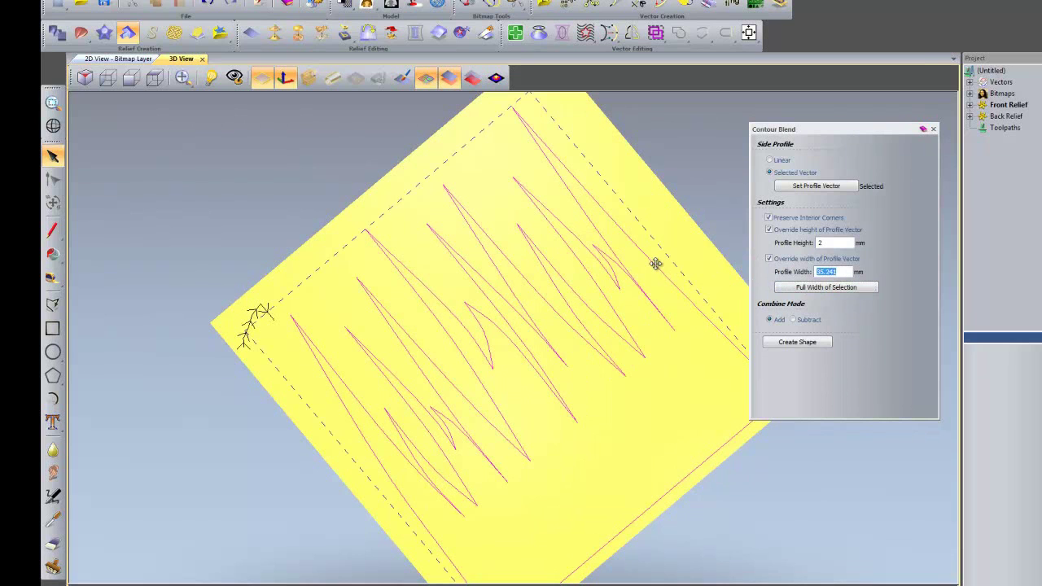
{"action": "type", "text": "16"}
{"action": "left_click", "coordinate": [806, 349]}
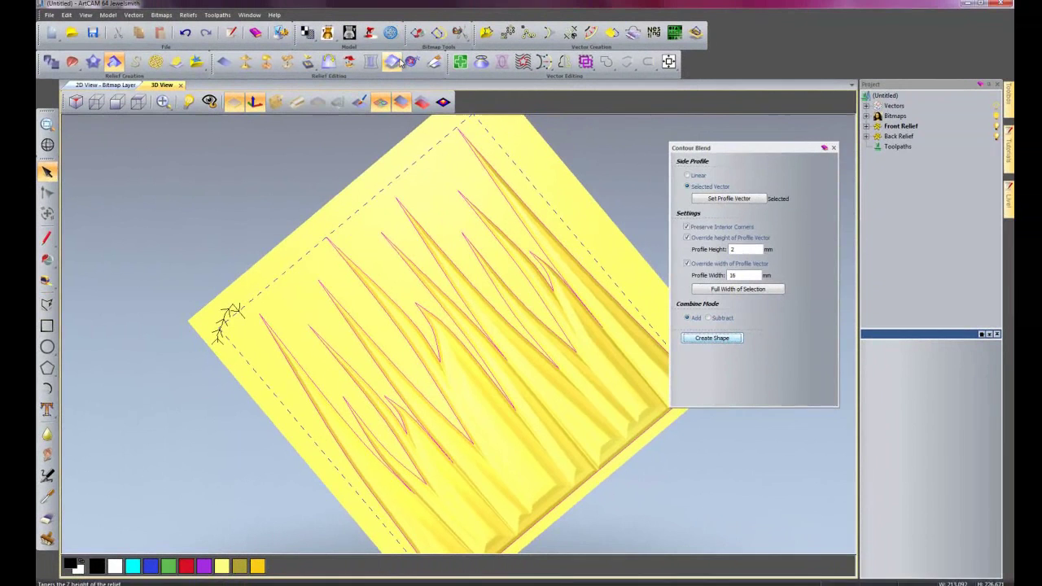
- Close Contour Blend, orbit to inspect the ridged grass blades, and hide the 3D vector outlines
{"action": "left_click", "coordinate": [828, 149]}
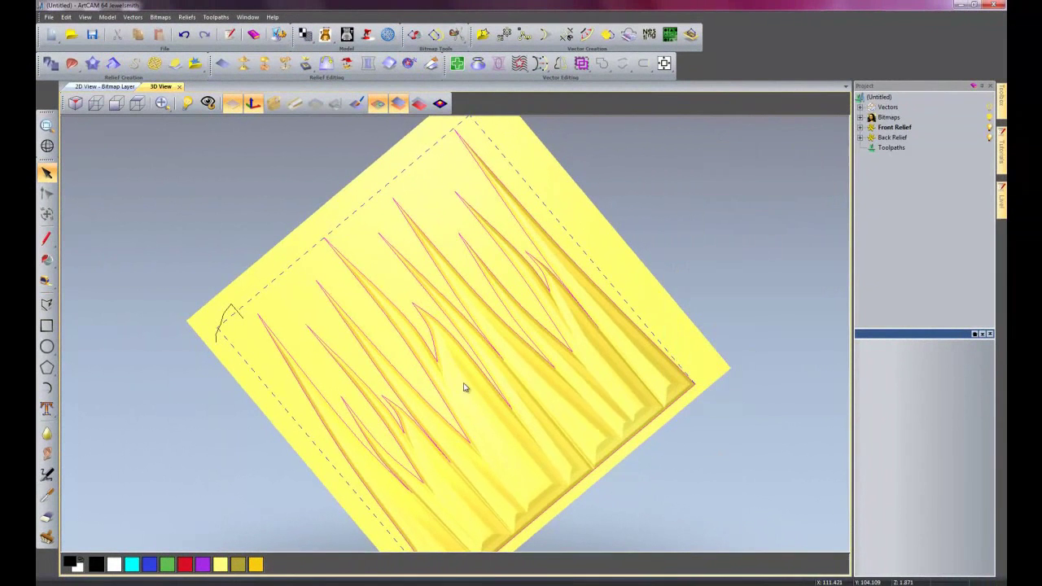
{"action": "left_click_drag", "start_coordinate": [465, 384], "coordinate": [452, 471]}
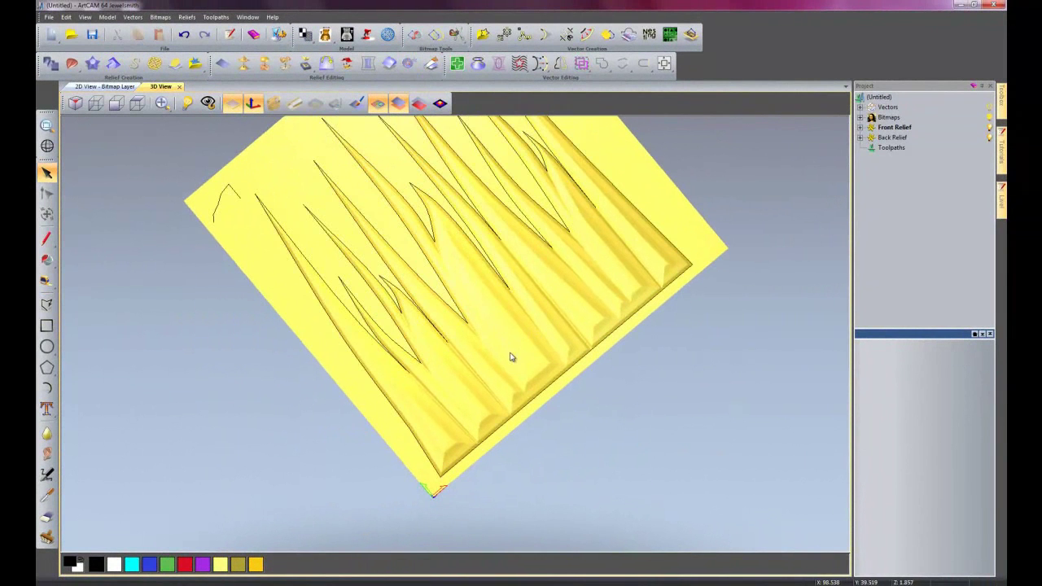
{"action": "left_click_drag", "start_coordinate": [516, 345], "coordinate": [460, 432]}
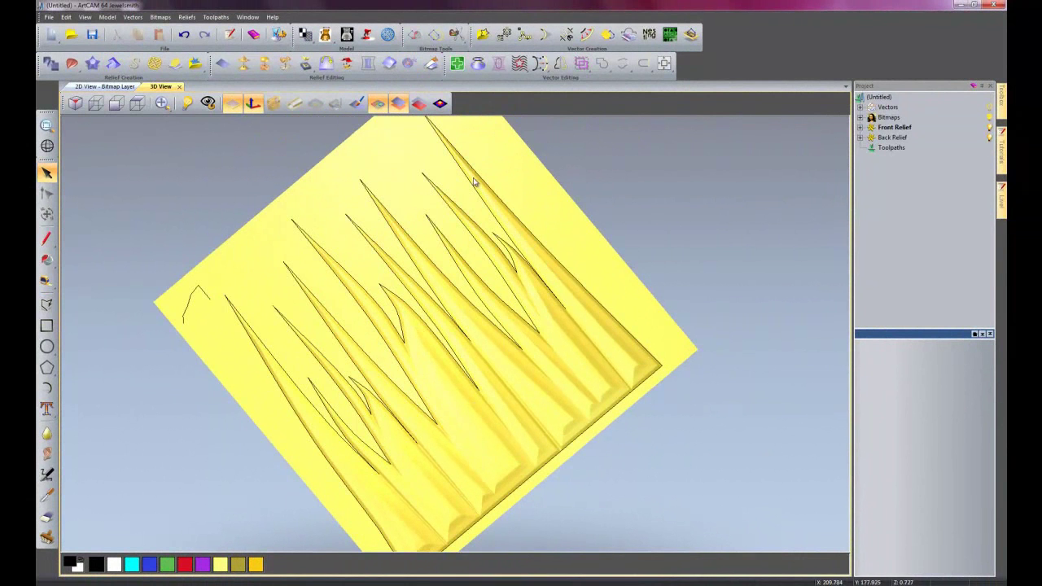
{"action": "mouse_move", "coordinate": [432, 378]}
{"action": "left_mouse_down"}
{"action": "mouse_move", "coordinate": [442, 253]}
{"action": "mouse_move", "coordinate": [414, 275]}
{"action": "mouse_move", "coordinate": [415, 307]}
{"action": "mouse_move", "coordinate": [423, 300]}
{"action": "mouse_move", "coordinate": [421, 277]}
{"action": "mouse_move", "coordinate": [390, 329]}
{"action": "left_mouse_up"}
{"action": "left_click_drag", "start_coordinate": [251, 186], "coordinate": [435, 307]}
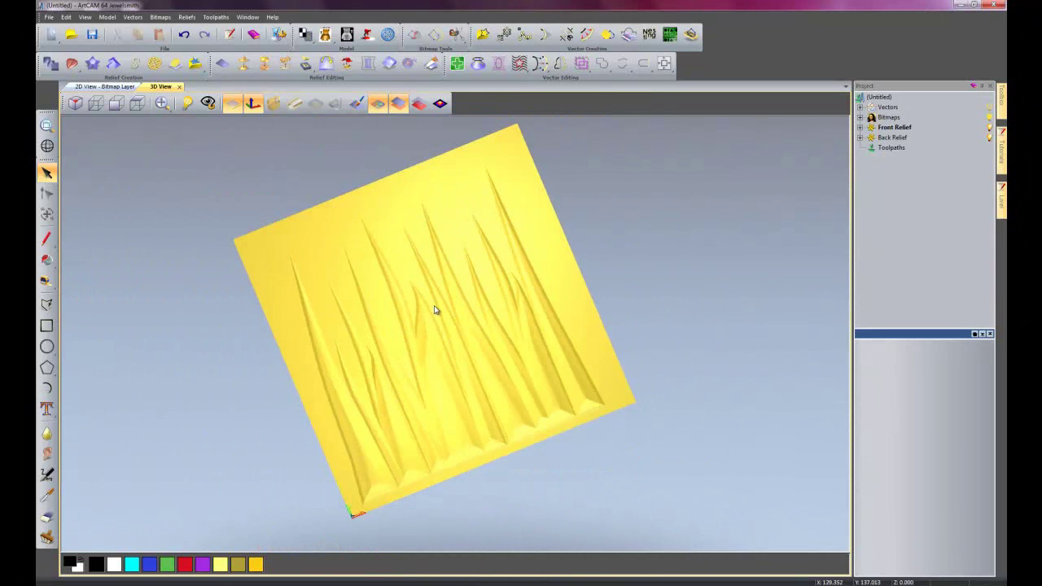
{"action": "left_click", "coordinate": [379, 104]}
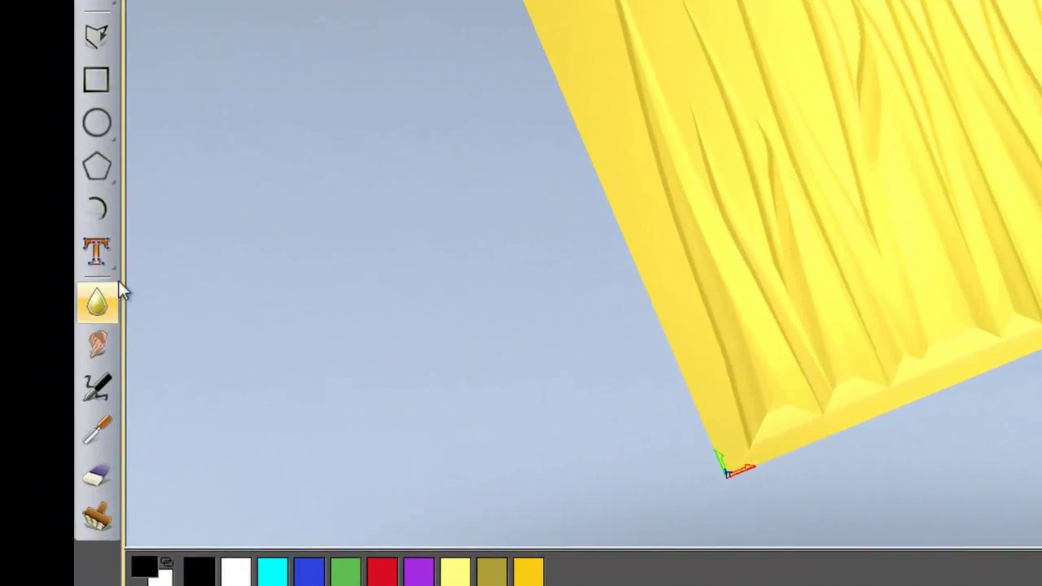
- With the sculpting Eraser at raised strength, smooth away the blade ends along the relief's bottom edge
{"action": "left_click", "coordinate": [46, 433]}
{"action": "left_click", "coordinate": [123, 454]}
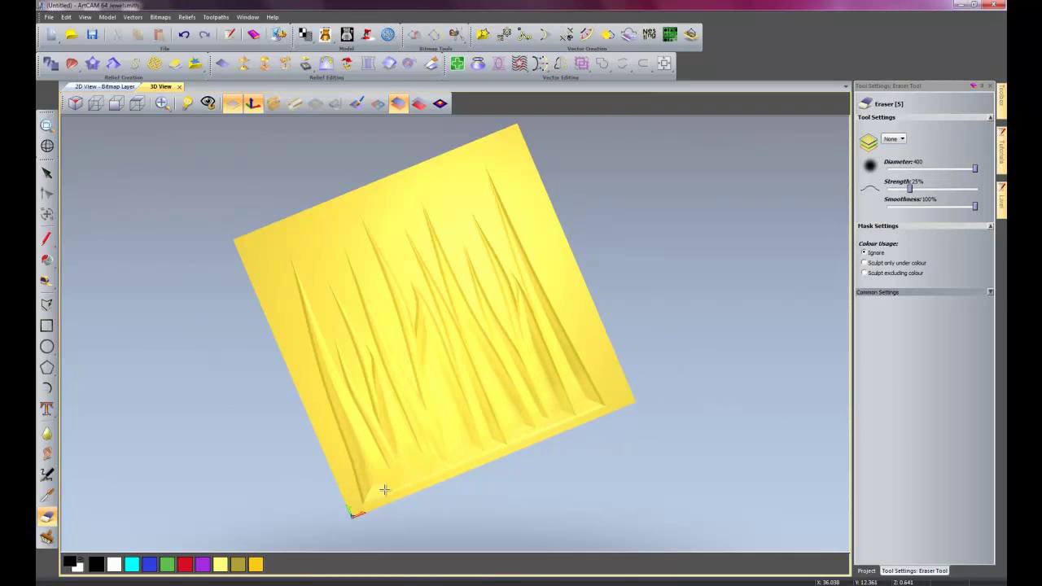
{"action": "left_click_drag", "start_coordinate": [911, 189], "coordinate": [926, 190]}
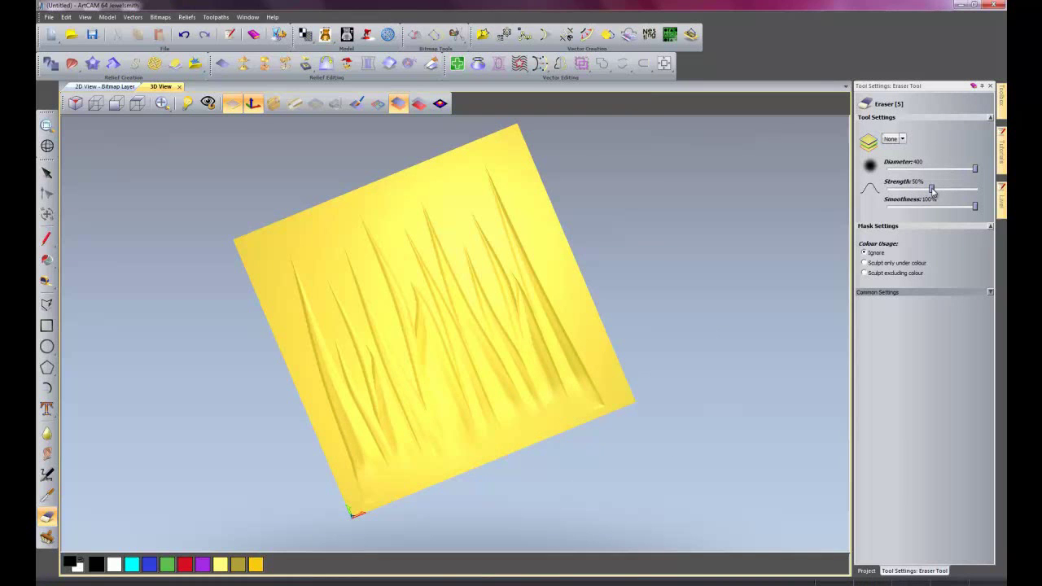
{"action": "left_click_drag", "start_coordinate": [621, 377], "coordinate": [570, 407]}
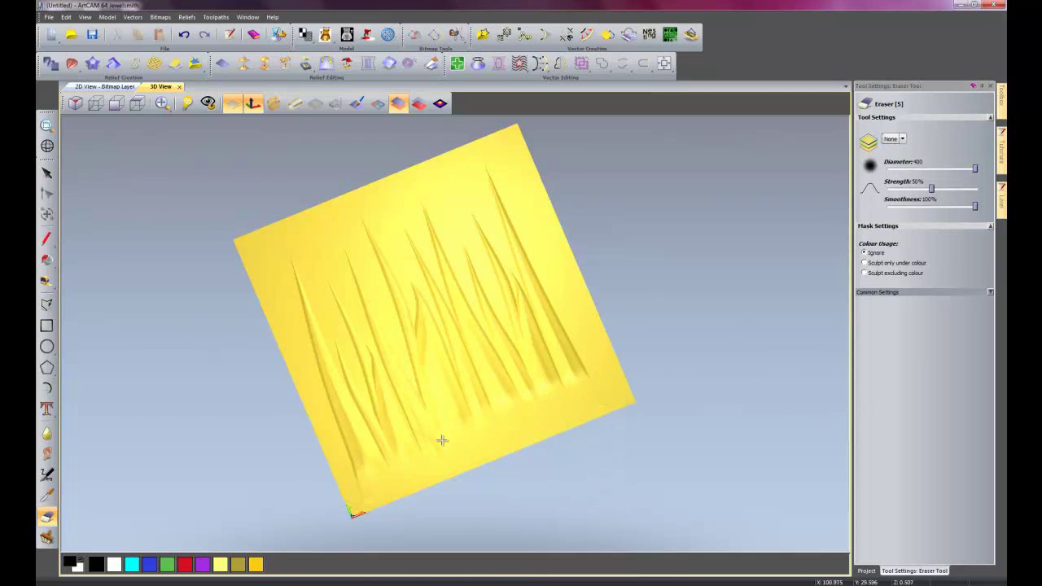
{"action": "mouse_move", "coordinate": [442, 441]}
{"action": "left_mouse_down"}
{"action": "mouse_move", "coordinate": [361, 481]}
{"action": "mouse_move", "coordinate": [594, 379]}
{"action": "mouse_move", "coordinate": [520, 419]}
{"action": "left_mouse_up"}
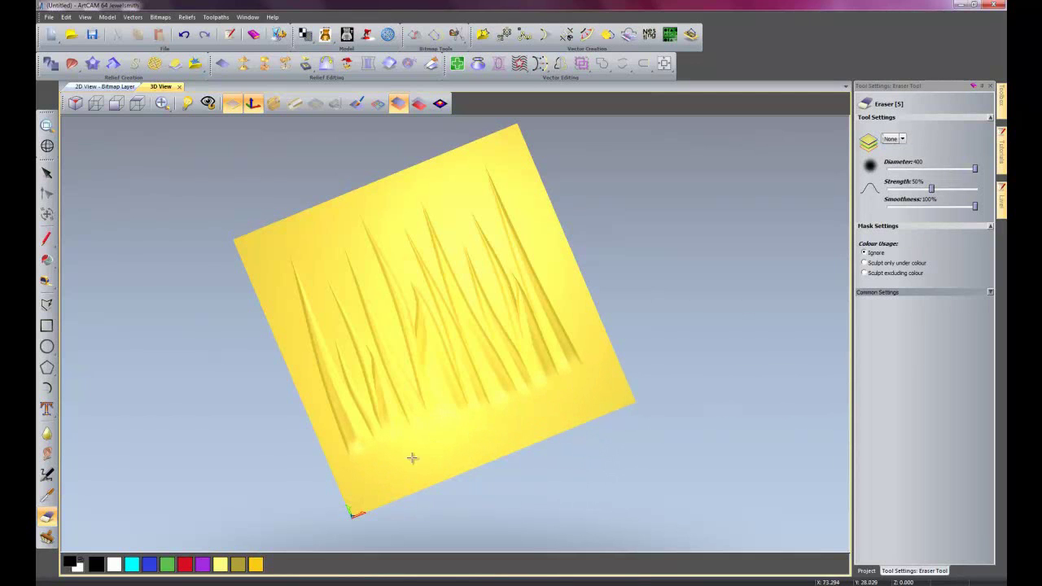
{"action": "mouse_move", "coordinate": [439, 473]}
{"action": "left_mouse_down"}
{"action": "mouse_move", "coordinate": [624, 424]}
{"action": "mouse_move", "coordinate": [493, 472]}
{"action": "left_mouse_up"}
{"action": "mouse_move", "coordinate": [494, 473]}
{"action": "middle_mouse_down"}
{"action": "mouse_move", "coordinate": [510, 372]}
{"action": "mouse_move", "coordinate": [500, 468]}
{"action": "mouse_move", "coordinate": [493, 456]}
{"action": "middle_mouse_up"}
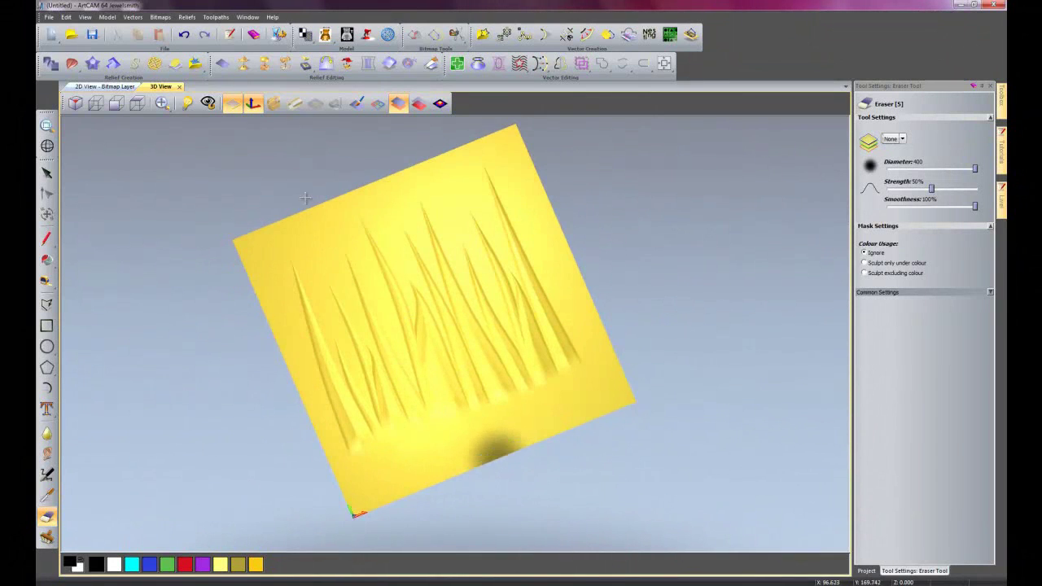
- Compare the relief in a 2D colour preview against the 3D view
{"action": "left_click", "coordinate": [123, 88]}
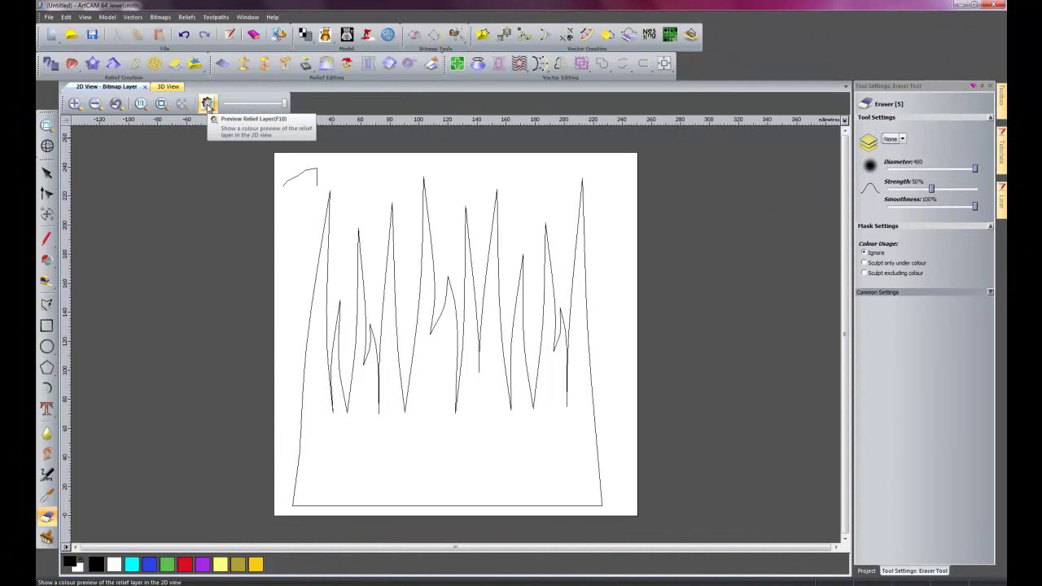
{"action": "left_click", "coordinate": [207, 104]}
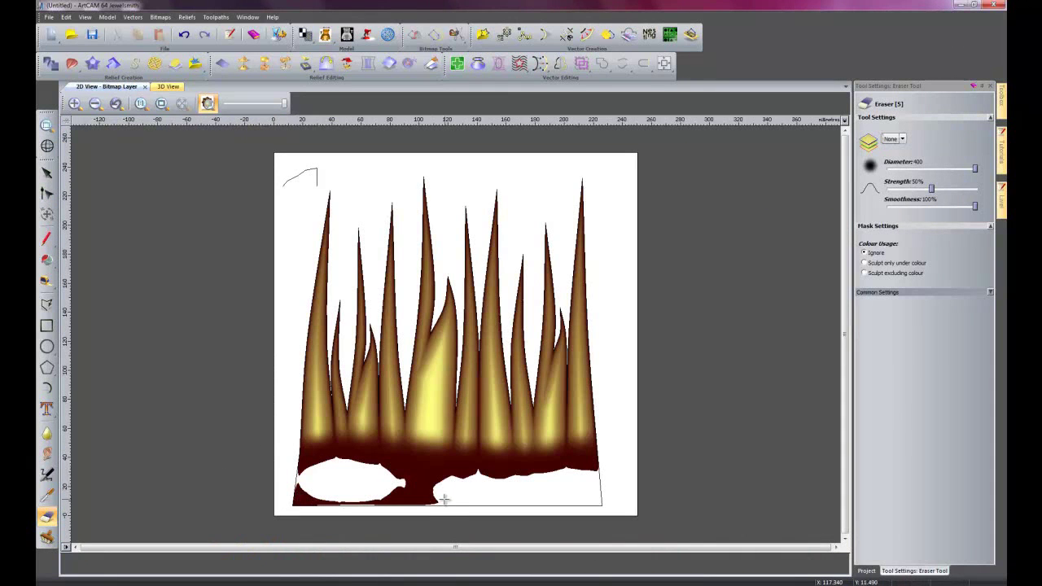
{"action": "left_click", "coordinate": [168, 86]}
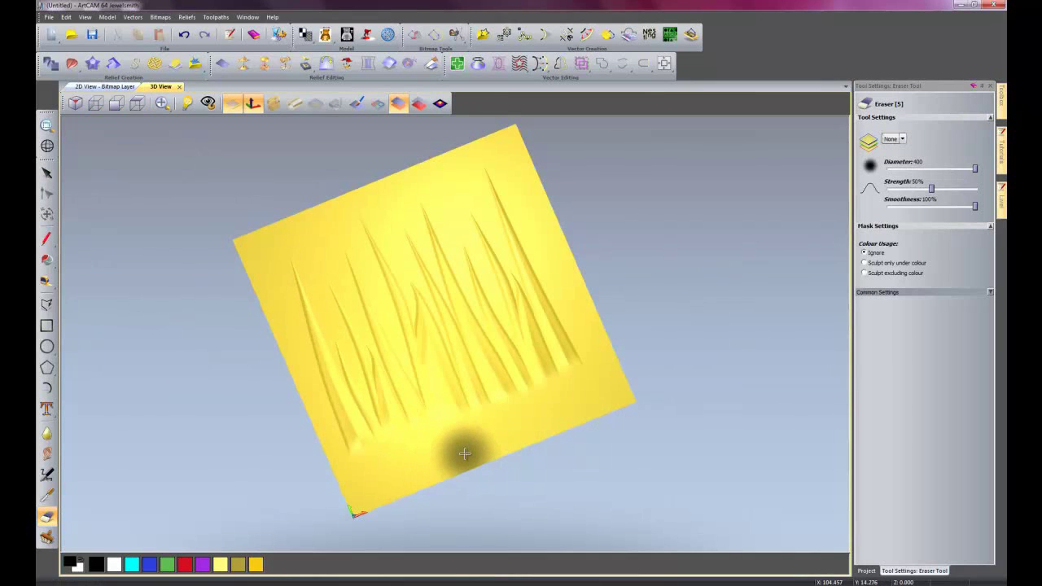
{"action": "left_click", "coordinate": [104, 86]}
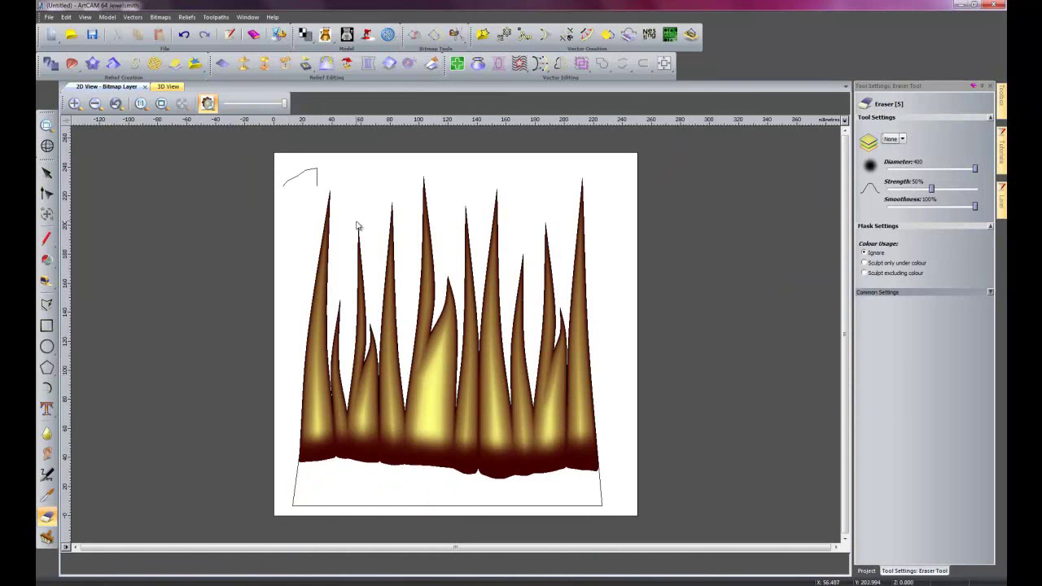
{"action": "left_click", "coordinate": [168, 86]}
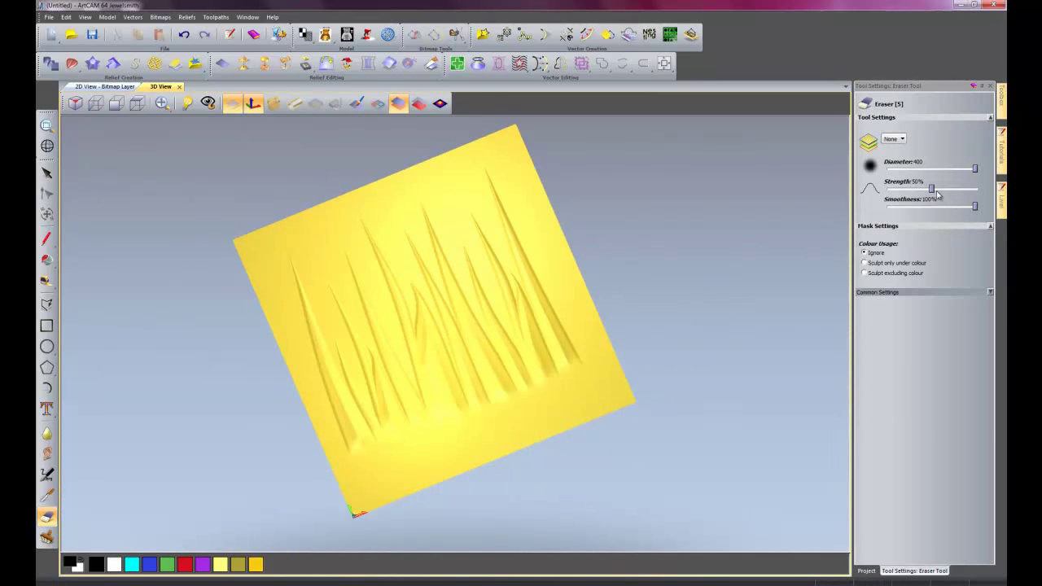
- Lower the eraser strength to 8% and lightly brush the blade bases at the lower right
{"action": "left_click_drag", "start_coordinate": [932, 189], "coordinate": [897, 190]}
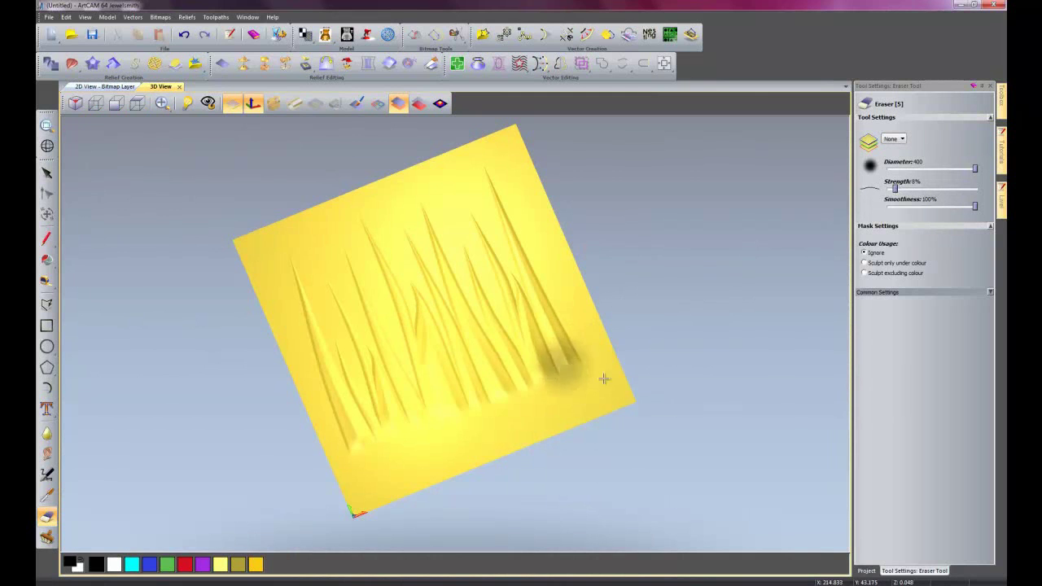
{"action": "mouse_move", "coordinate": [583, 386]}
{"action": "left_mouse_down"}
{"action": "mouse_move", "coordinate": [572, 361]}
{"action": "mouse_move", "coordinate": [552, 360]}
{"action": "mouse_move", "coordinate": [556, 391]}
{"action": "mouse_move", "coordinate": [562, 358]}
{"action": "mouse_move", "coordinate": [570, 364]}
{"action": "mouse_move", "coordinate": [555, 376]}
{"action": "mouse_move", "coordinate": [545, 368]}
{"action": "mouse_move", "coordinate": [531, 401]}
{"action": "mouse_move", "coordinate": [514, 376]}
{"action": "mouse_move", "coordinate": [520, 397]}
{"action": "mouse_move", "coordinate": [500, 393]}
{"action": "mouse_move", "coordinate": [542, 406]}
{"action": "mouse_move", "coordinate": [504, 404]}
{"action": "mouse_move", "coordinate": [494, 392]}
{"action": "mouse_move", "coordinate": [478, 408]}
{"action": "mouse_move", "coordinate": [481, 397]}
{"action": "mouse_move", "coordinate": [481, 419]}
{"action": "mouse_move", "coordinate": [461, 399]}
{"action": "mouse_move", "coordinate": [456, 427]}
{"action": "mouse_move", "coordinate": [445, 406]}
{"action": "mouse_move", "coordinate": [378, 442]}
{"action": "left_mouse_up"}
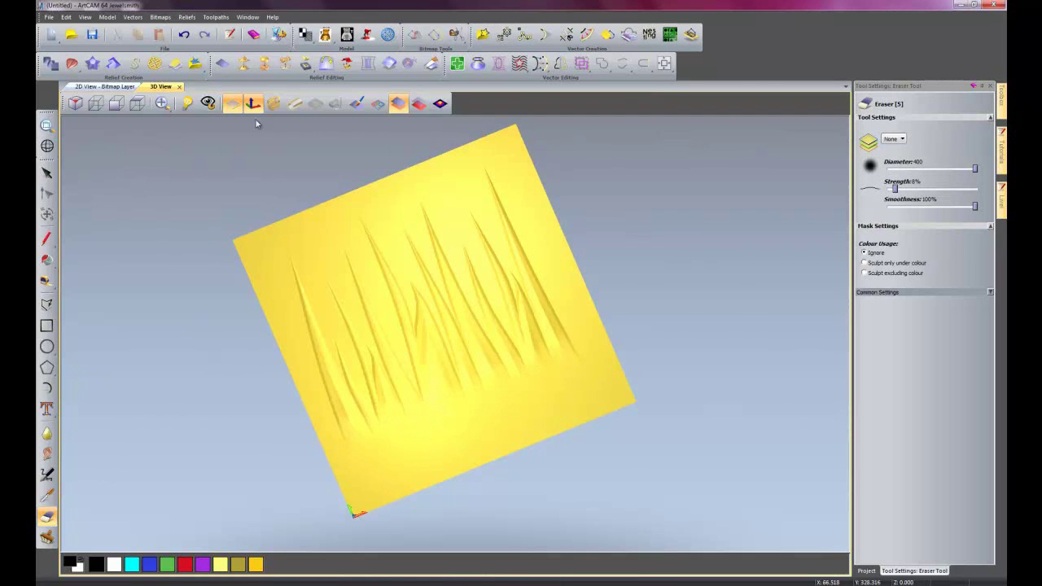
{"action": "left_click", "coordinate": [132, 85]}
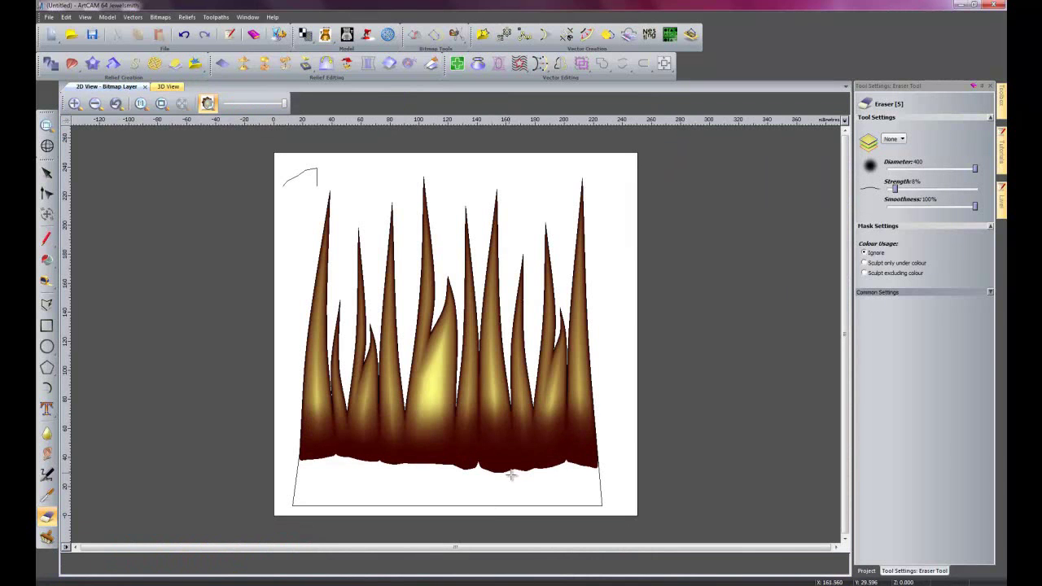
{"action": "left_click", "coordinate": [165, 86]}
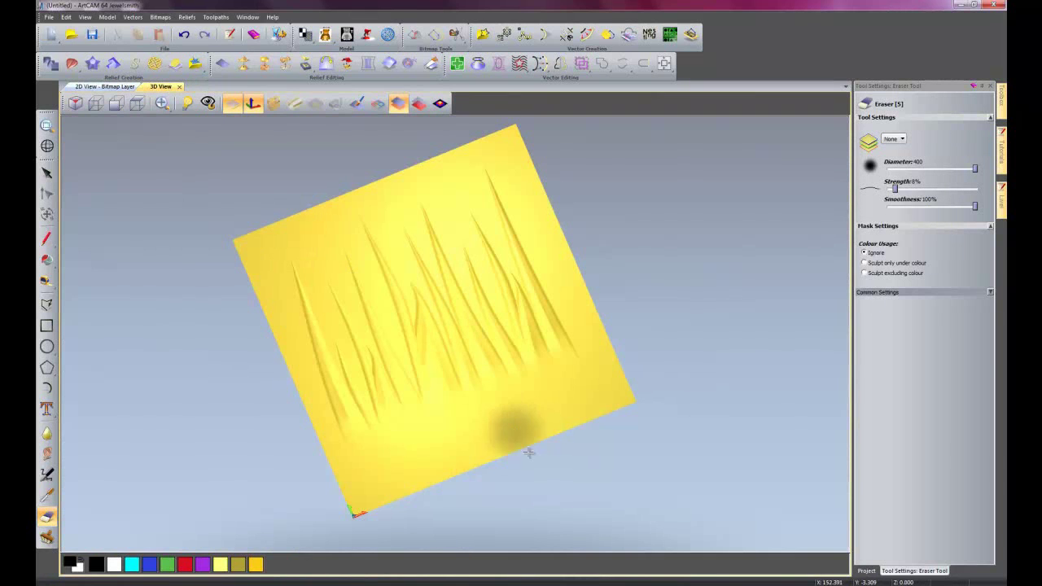
{"action": "middle_click_drag", "start_coordinate": [530, 450], "coordinate": [554, 453]}
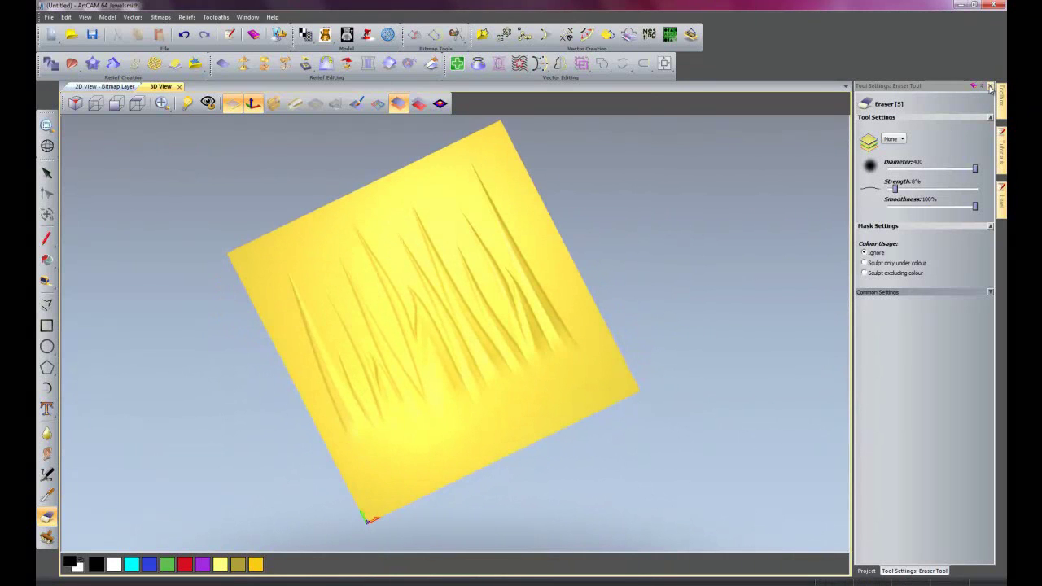
- Close the eraser settings, expand Front Relief and rename its Relief Layer to 'grass brush'
{"action": "left_click", "coordinate": [990, 86]}
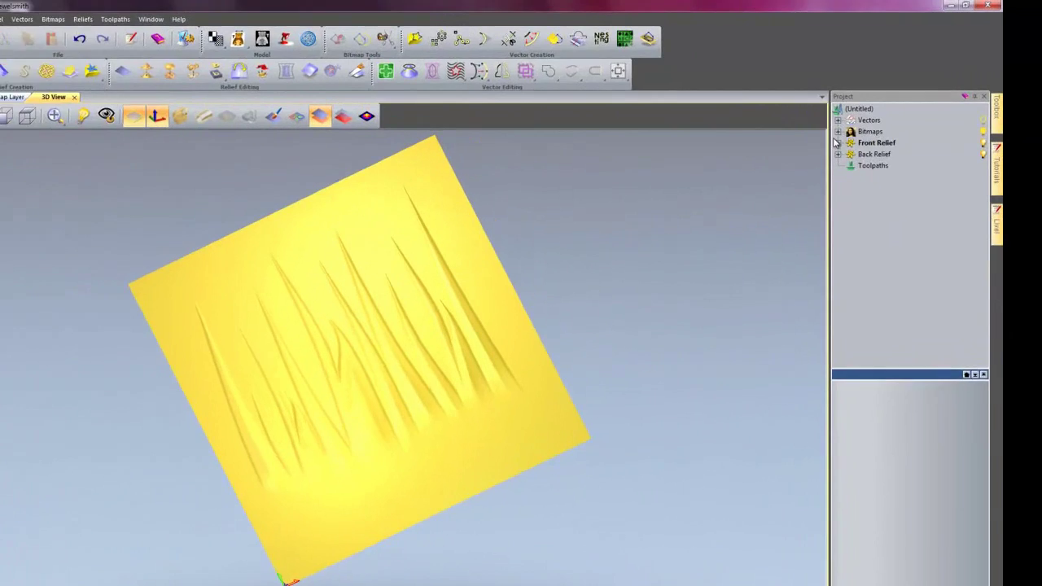
{"action": "left_click", "coordinate": [838, 143]}
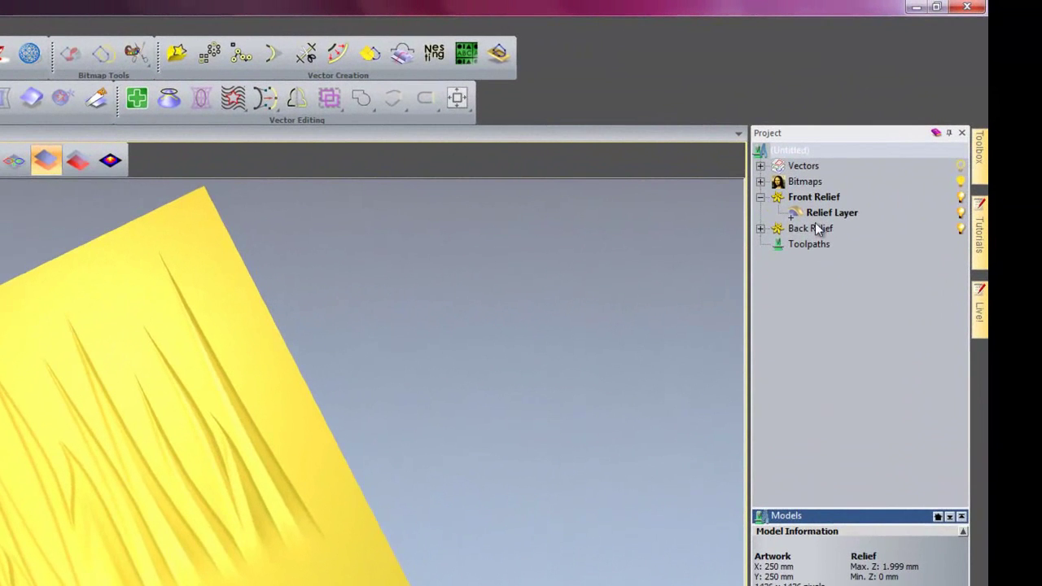
{"action": "right_click", "coordinate": [815, 214]}
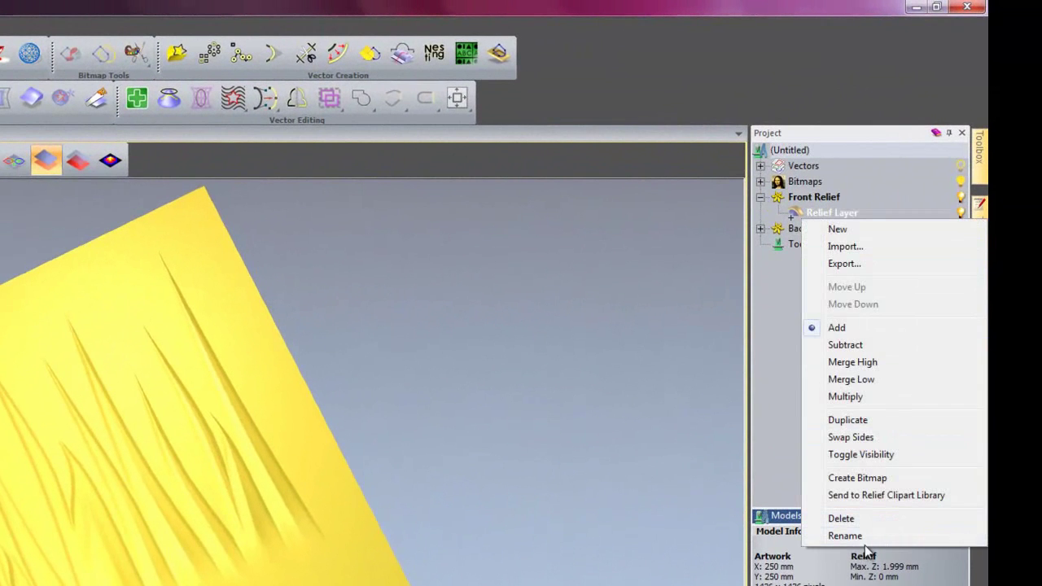
{"action": "left_click", "coordinate": [845, 536]}
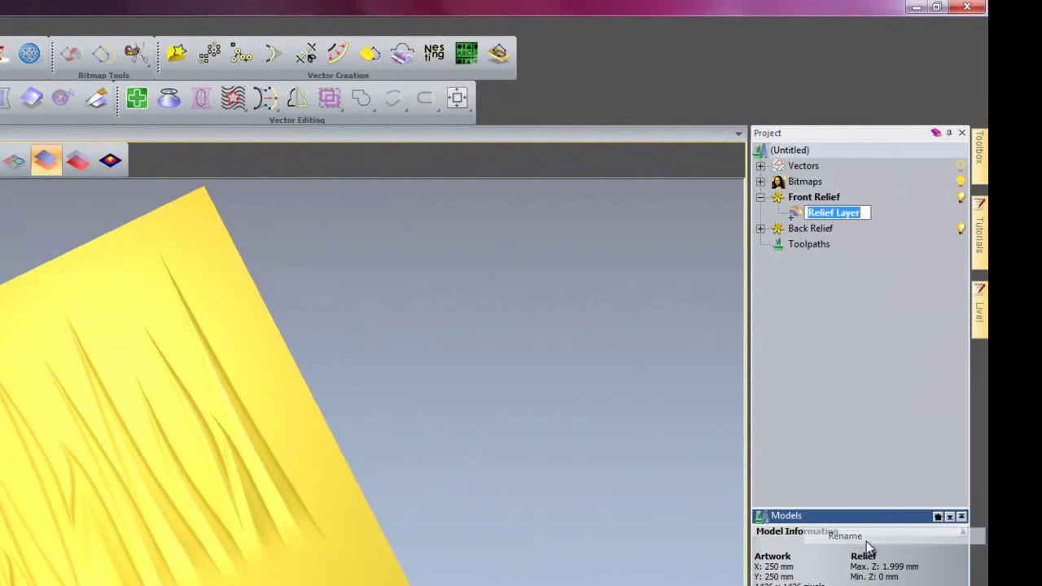
{"action": "type", "text": "g"}
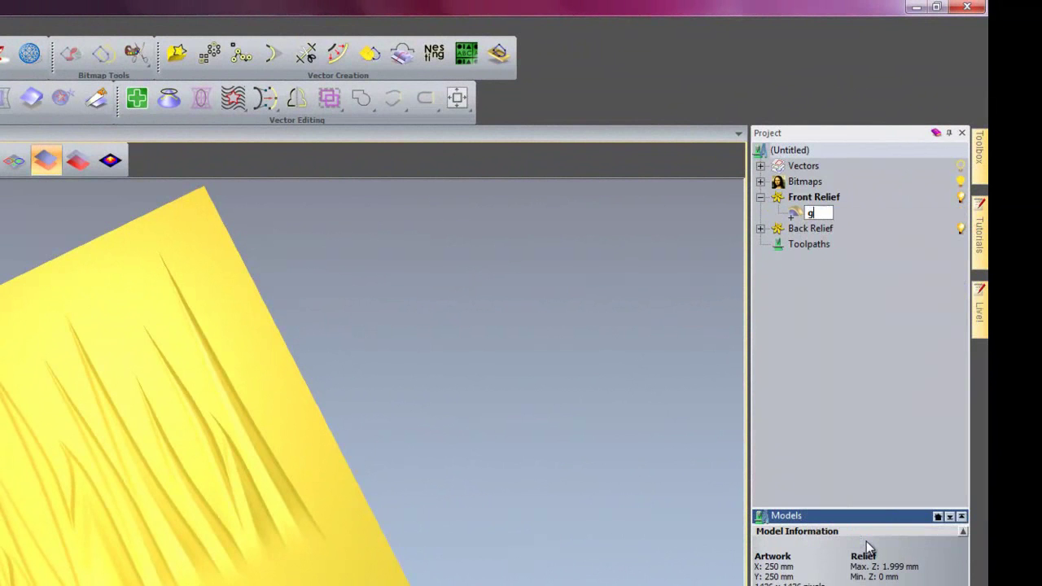
{"action": "type", "text": "rass brush"}
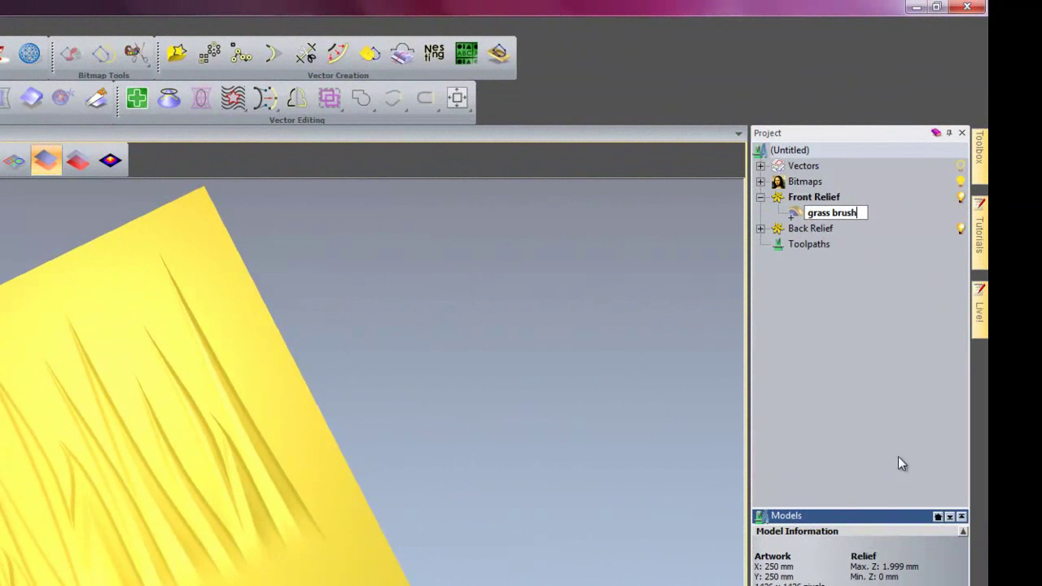
{"action": "left_click", "coordinate": [864, 379]}
{"action": "left_click", "coordinate": [799, 197]}
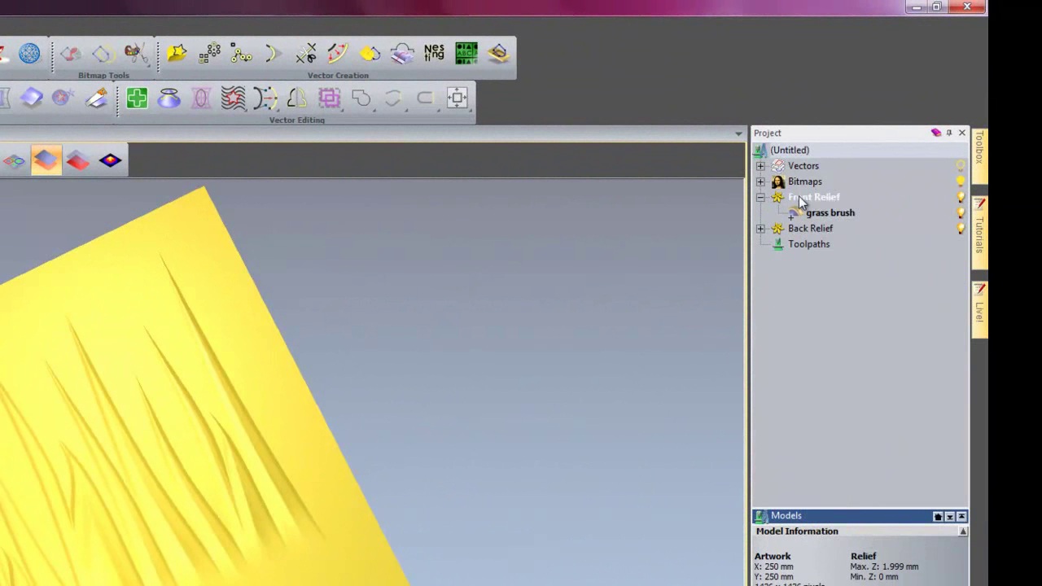
- Add a new Front Relief layer named 'field' and hide the grass brush layer
{"action": "right_click", "coordinate": [798, 196]}
{"action": "left_click", "coordinate": [843, 214]}
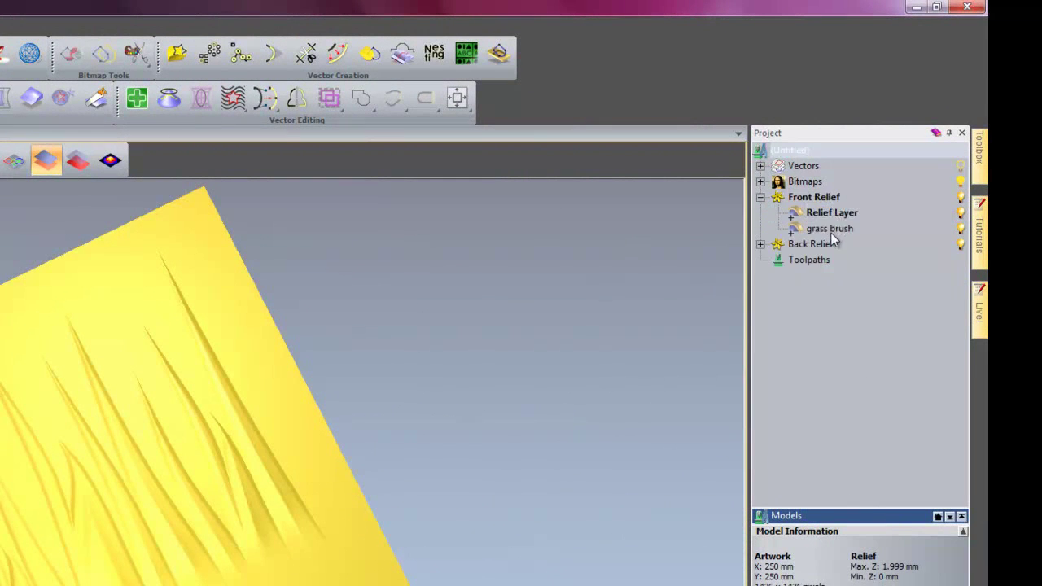
{"action": "right_click", "coordinate": [830, 212]}
{"action": "left_click", "coordinate": [864, 533]}
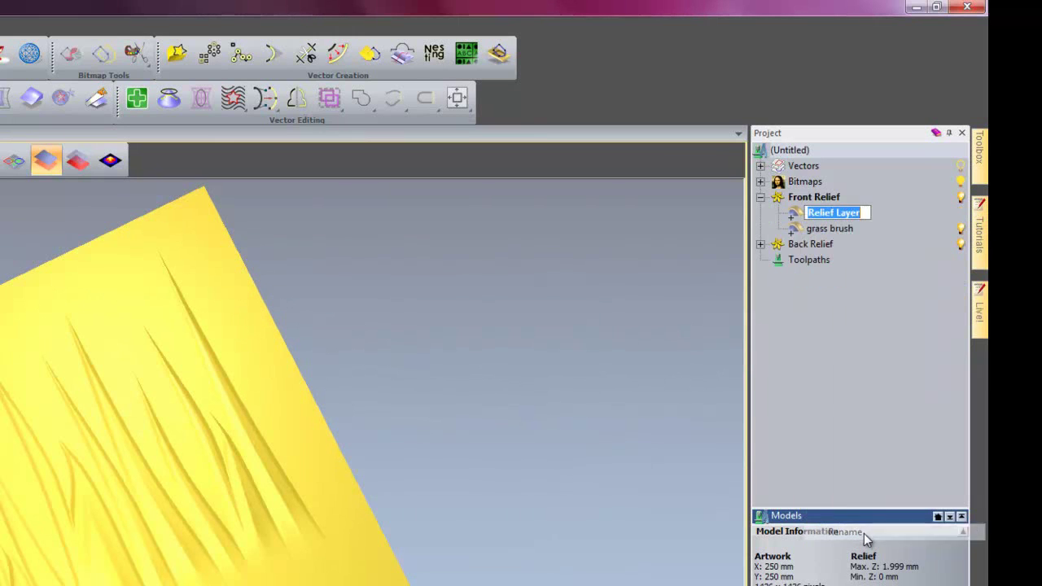
{"action": "type", "text": "field"}
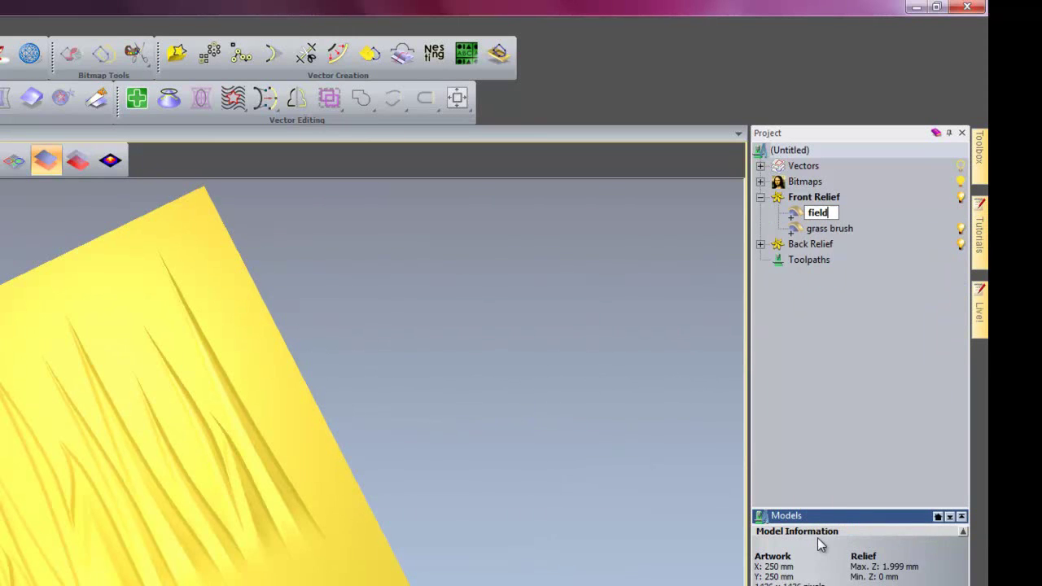
{"action": "key", "text": "Return"}
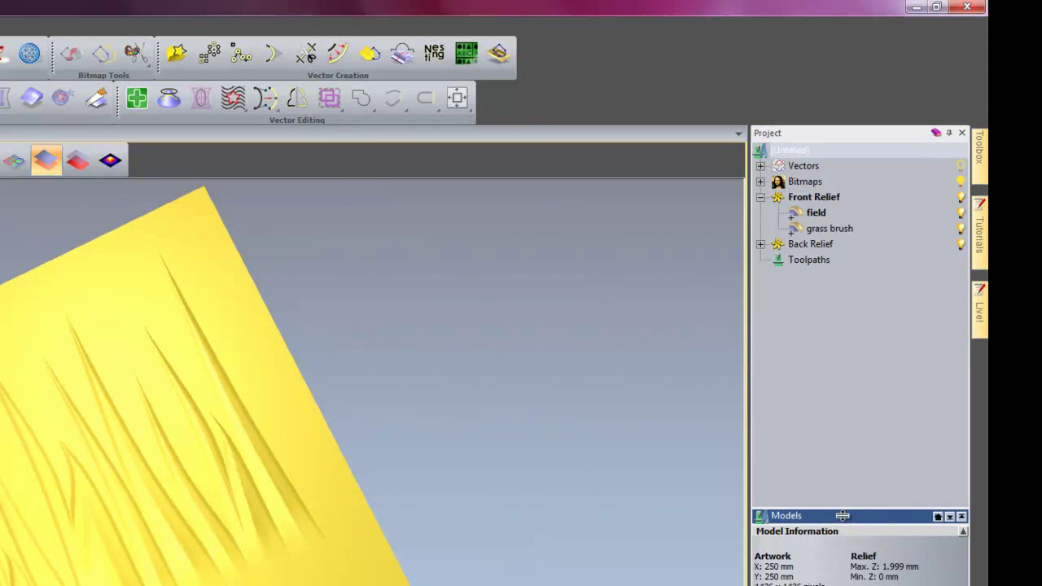
{"action": "left_click", "coordinate": [961, 232]}
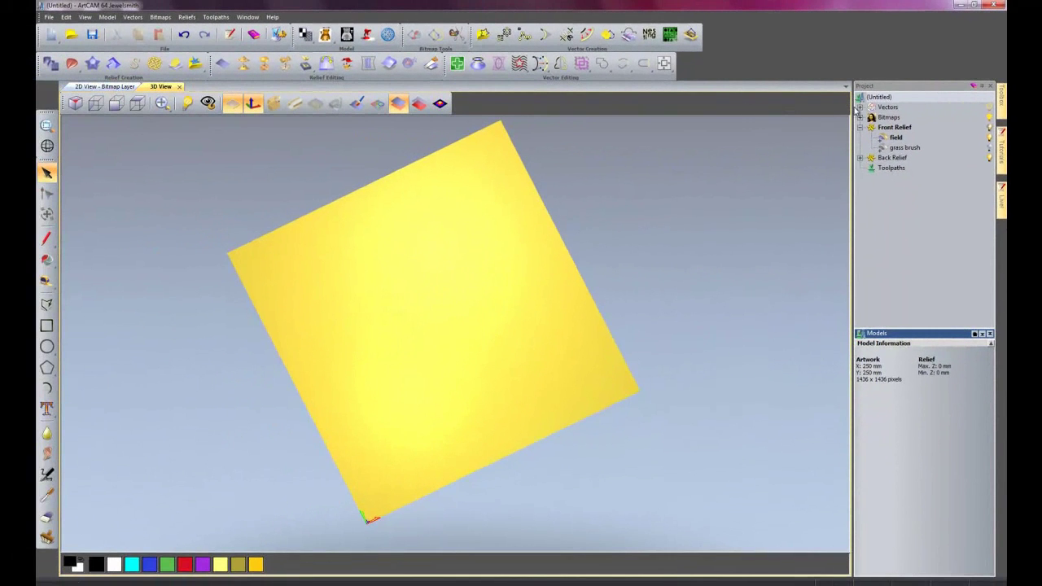
- In the 2D view, draw a rectangle covering the lower part of the page
{"action": "left_click", "coordinate": [860, 107]}
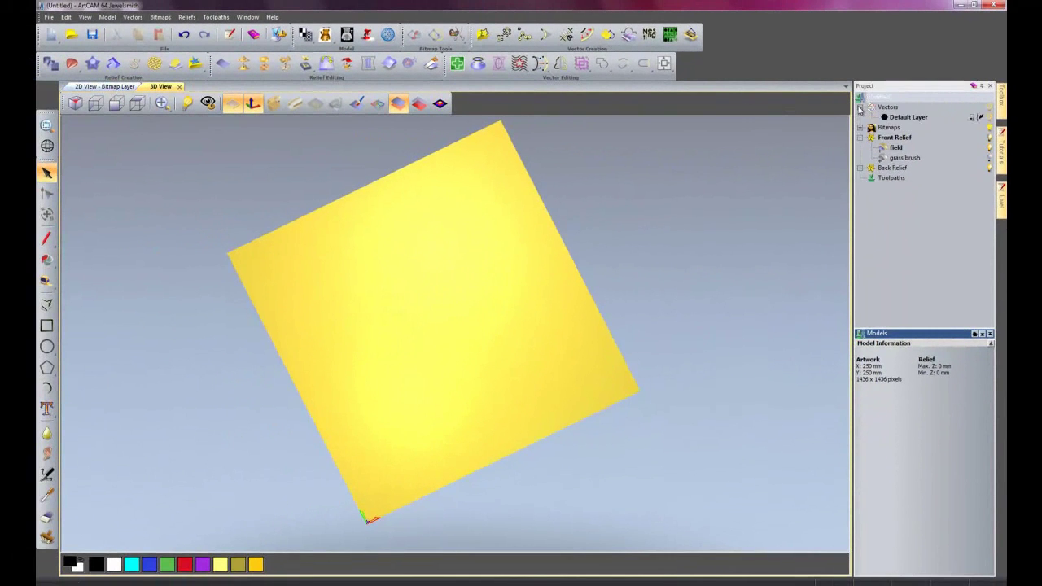
{"action": "left_click", "coordinate": [104, 87]}
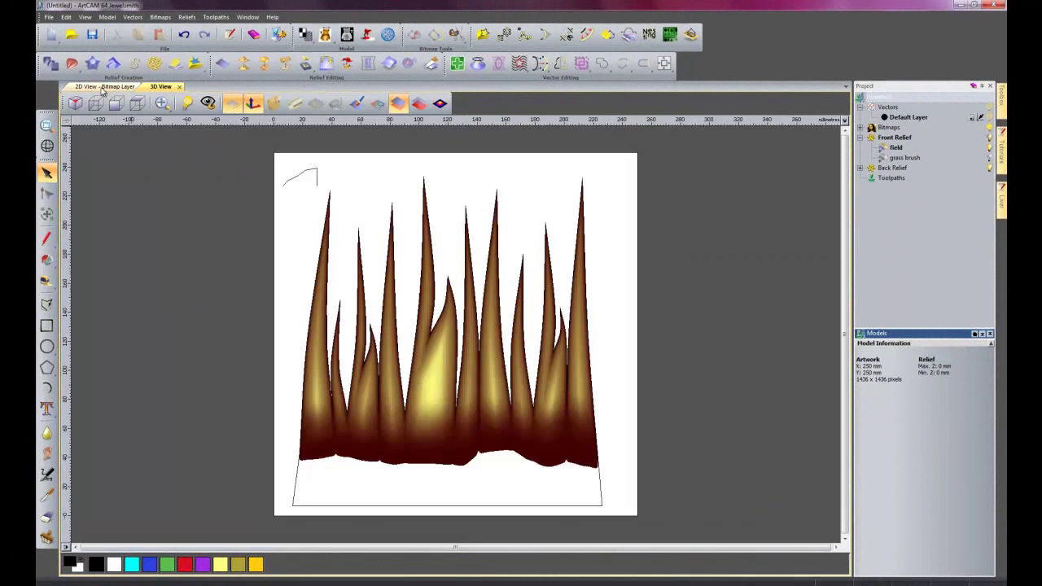
{"action": "left_click", "coordinate": [47, 326]}
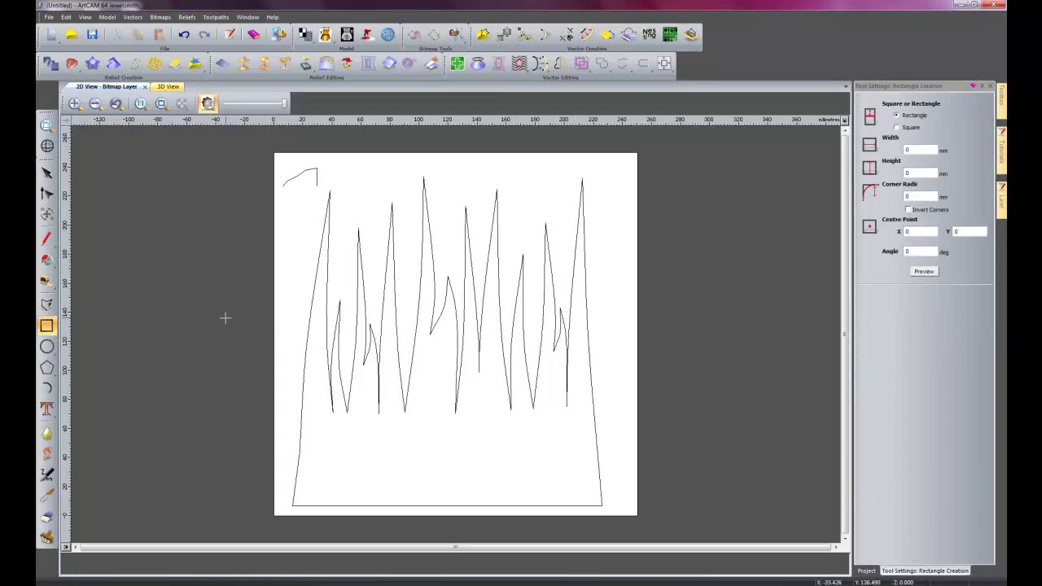
{"action": "left_click_drag", "start_coordinate": [265, 370], "coordinate": [676, 527]}
{"action": "key", "text": "Escape"}
- Move the rectangle onto a new vector layer and hide the layer holding the grass spike vectors
{"action": "right_click", "coordinate": [595, 311]}
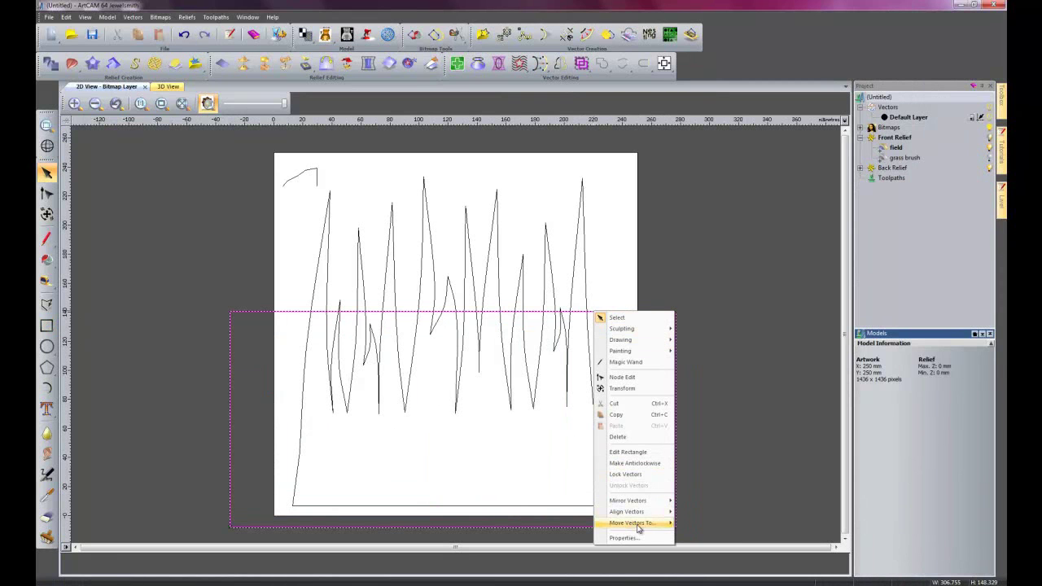
{"action": "mouse_move", "coordinate": [673, 528]}
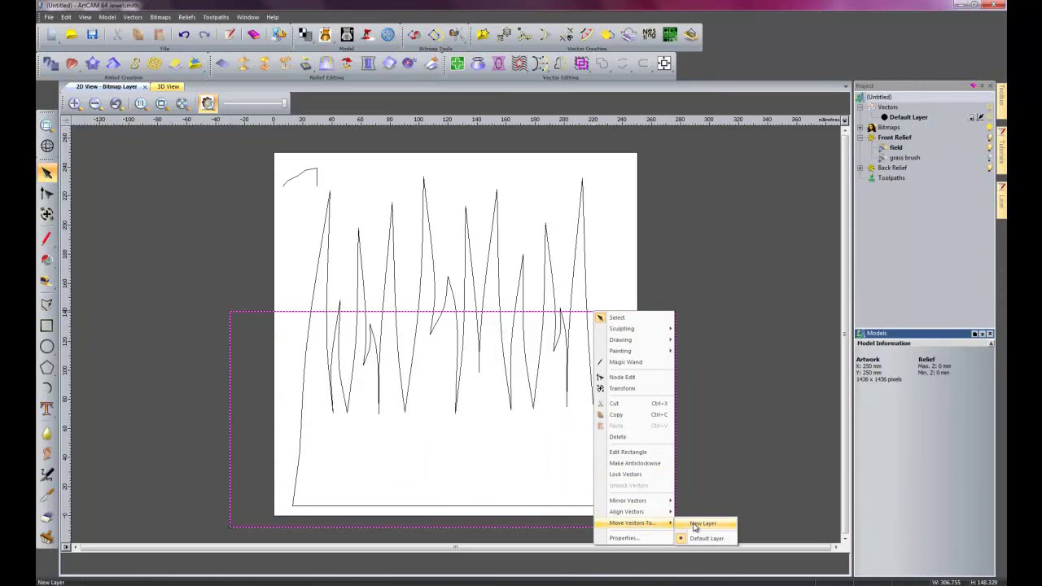
{"action": "left_click", "coordinate": [693, 526]}
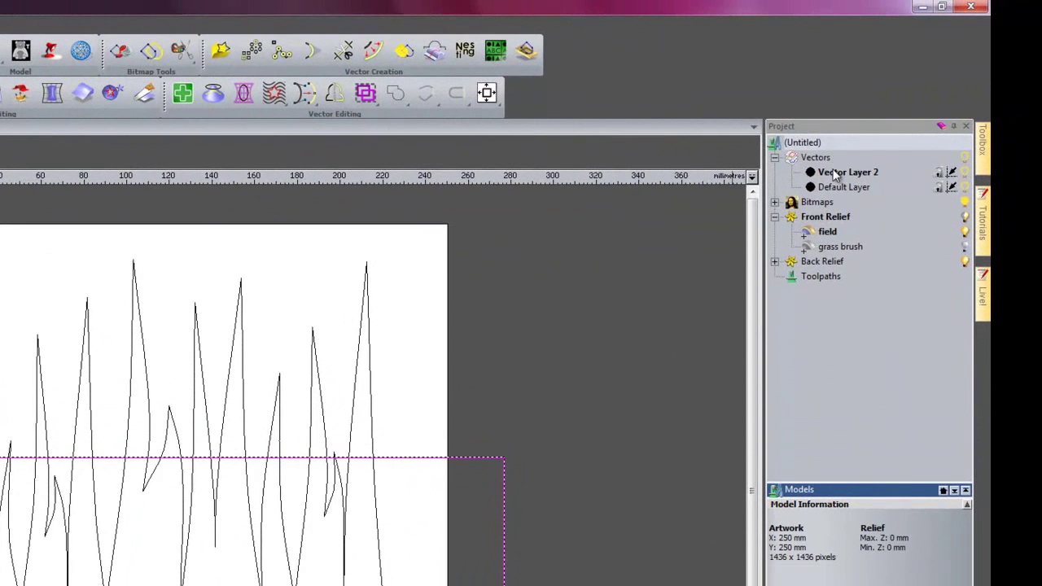
{"action": "left_click", "coordinate": [967, 174]}
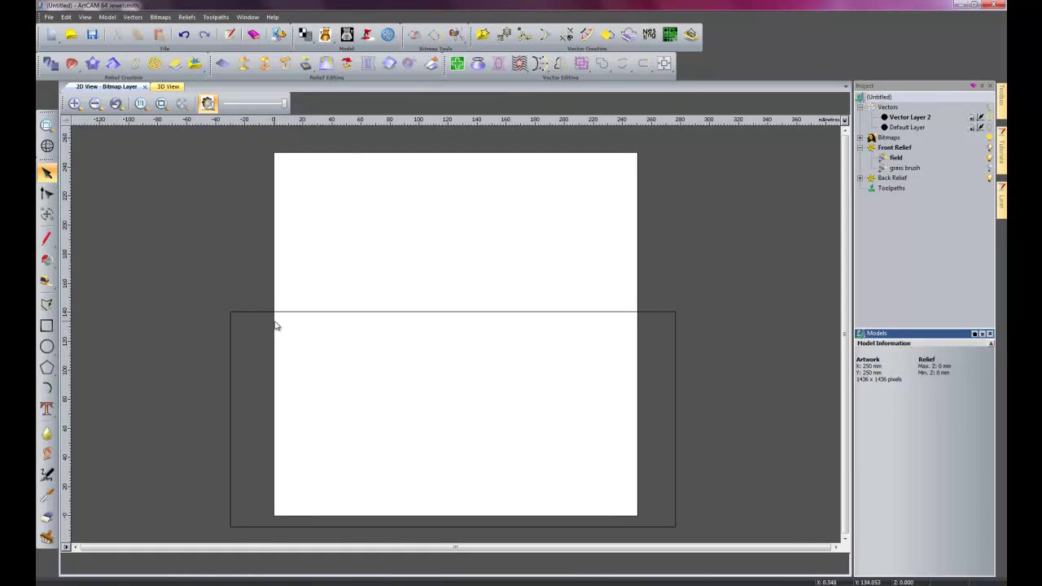
- View the flat relief straight down along Z with vectors overlaid, and select the Deposit sculpting tool
{"action": "left_click", "coordinate": [168, 86]}
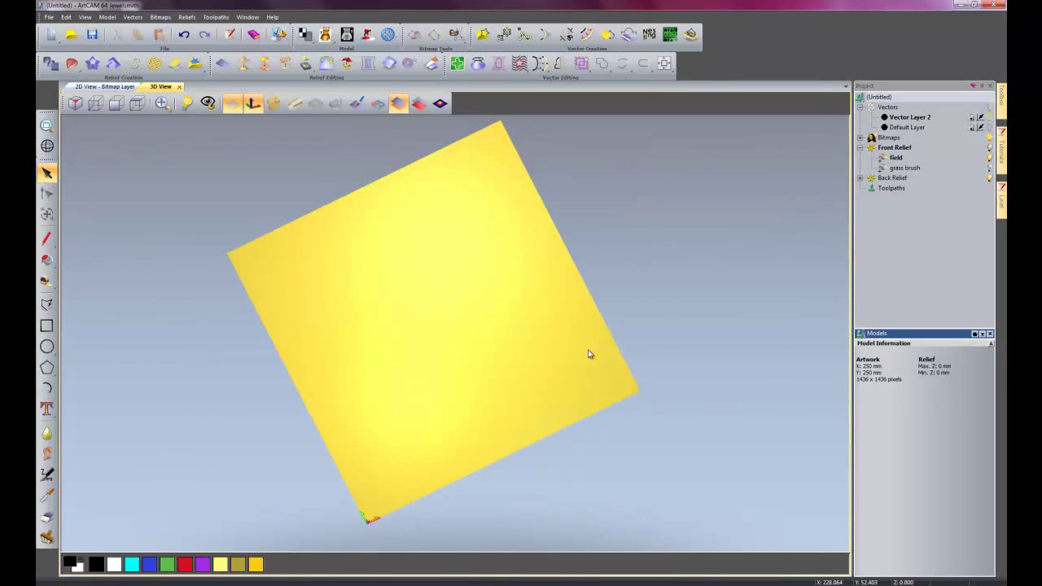
{"action": "left_click_drag", "start_coordinate": [588, 353], "coordinate": [446, 265]}
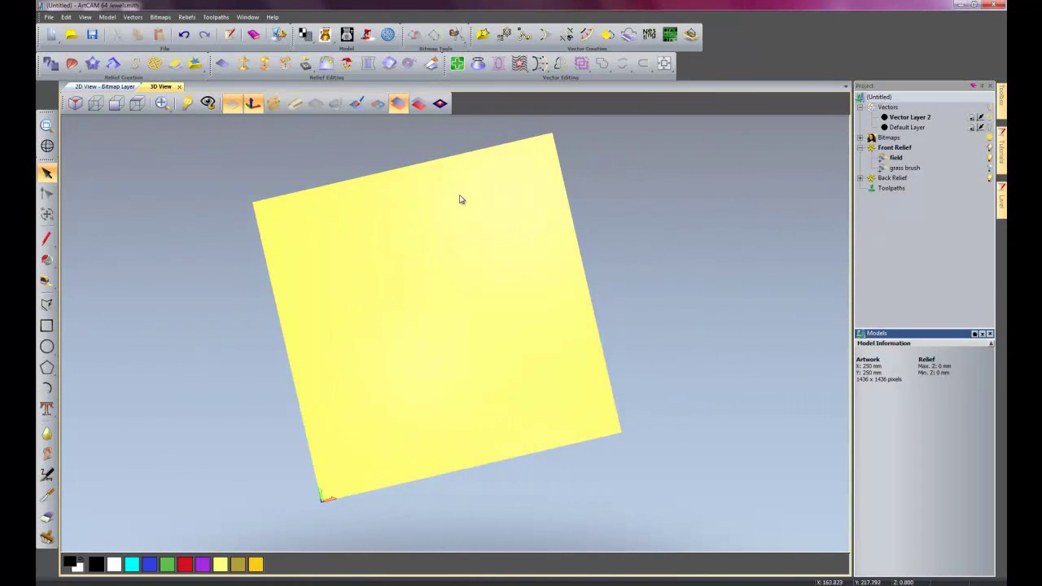
{"action": "left_click_drag", "start_coordinate": [461, 198], "coordinate": [482, 203]}
{"action": "left_click", "coordinate": [136, 104]}
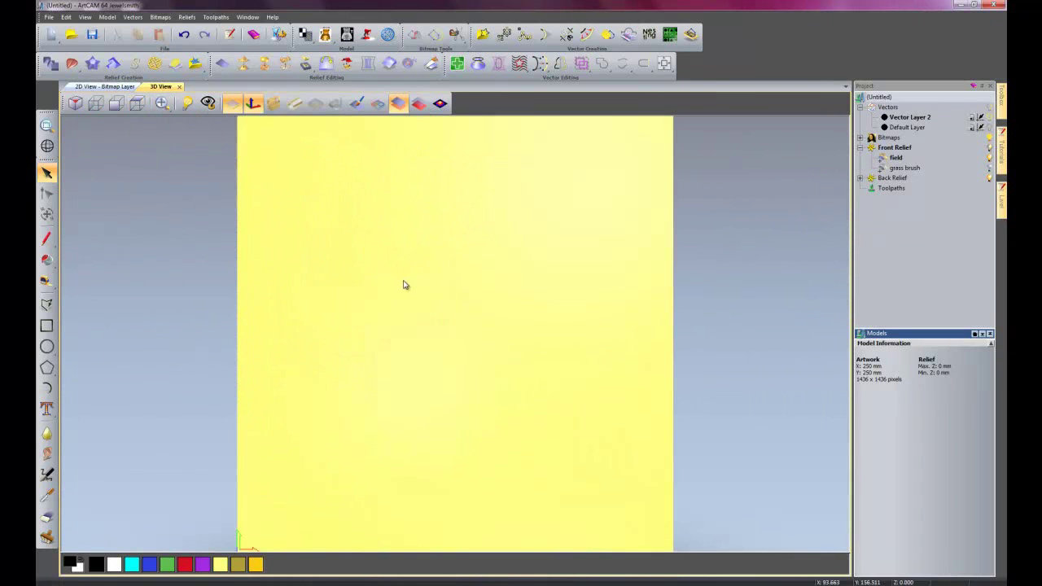
{"action": "left_click", "coordinate": [378, 105]}
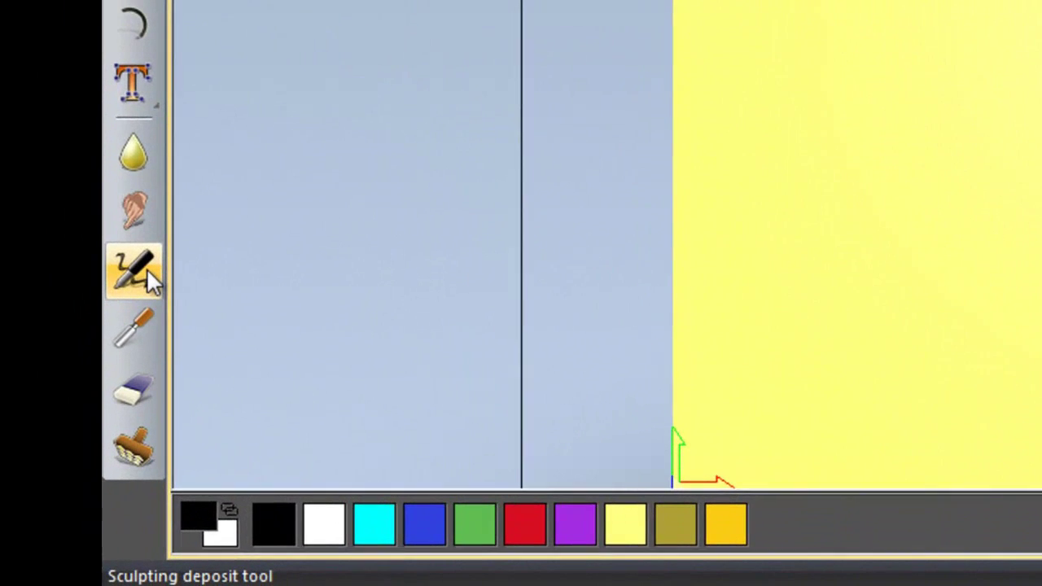
{"action": "left_click", "coordinate": [145, 269]}
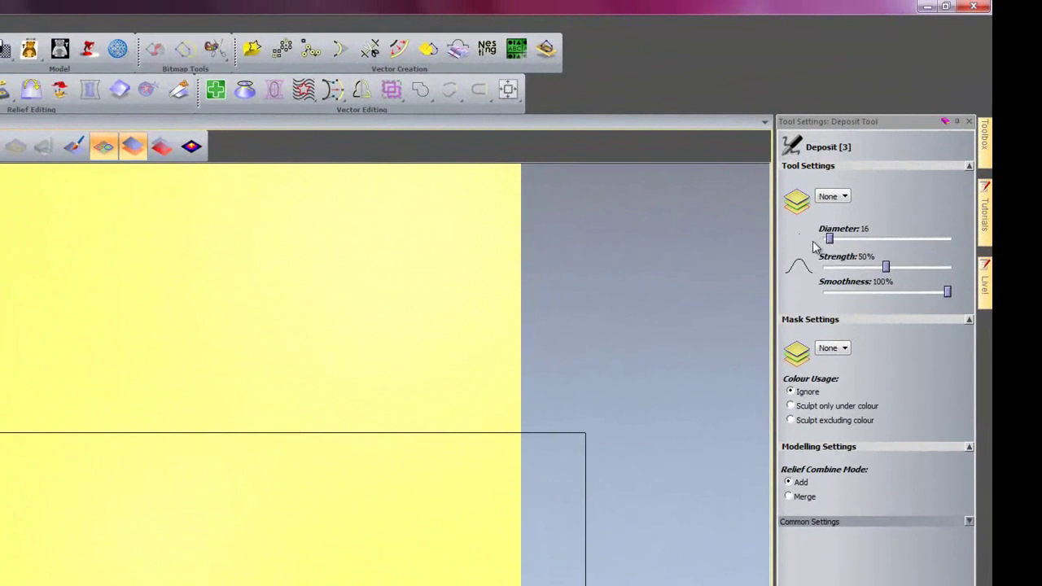
{"action": "left_click", "coordinate": [845, 197]}
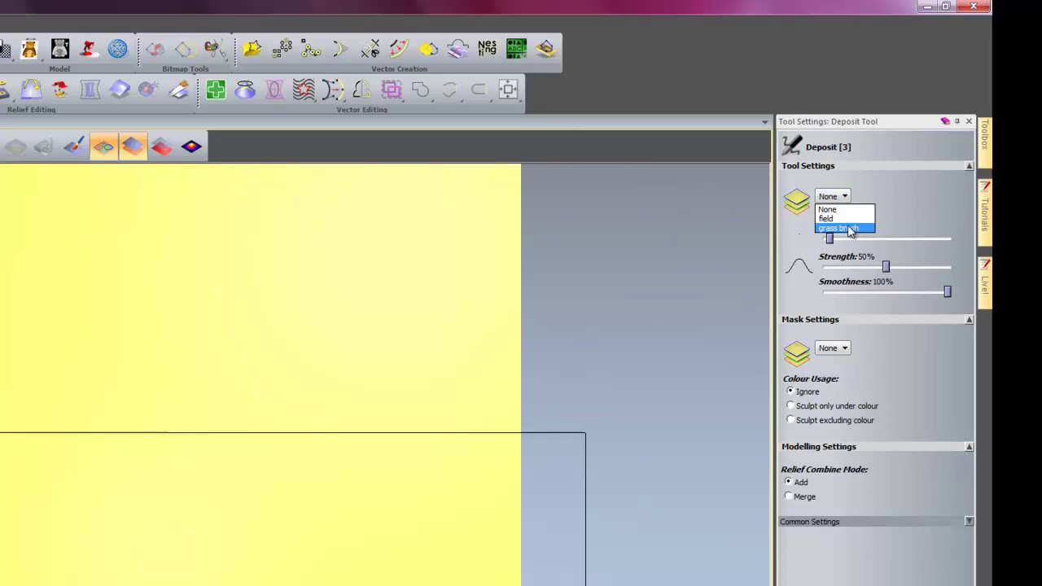
- Set Deposit to the grass brush at diameter 150, strength 5% and Merge combine mode
{"action": "left_click", "coordinate": [849, 230]}
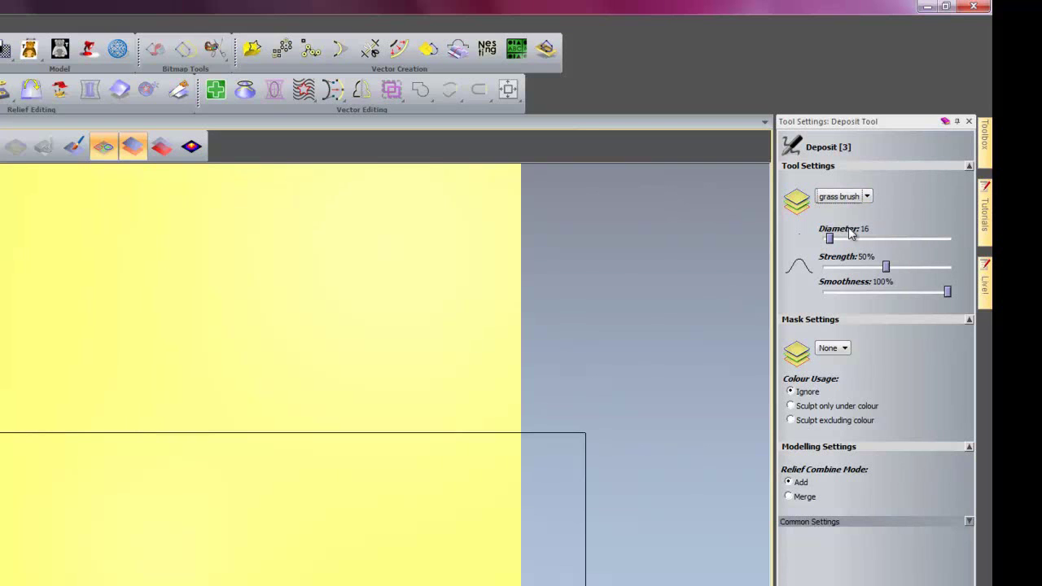
{"action": "left_click_drag", "start_coordinate": [830, 239], "coordinate": [944, 239]}
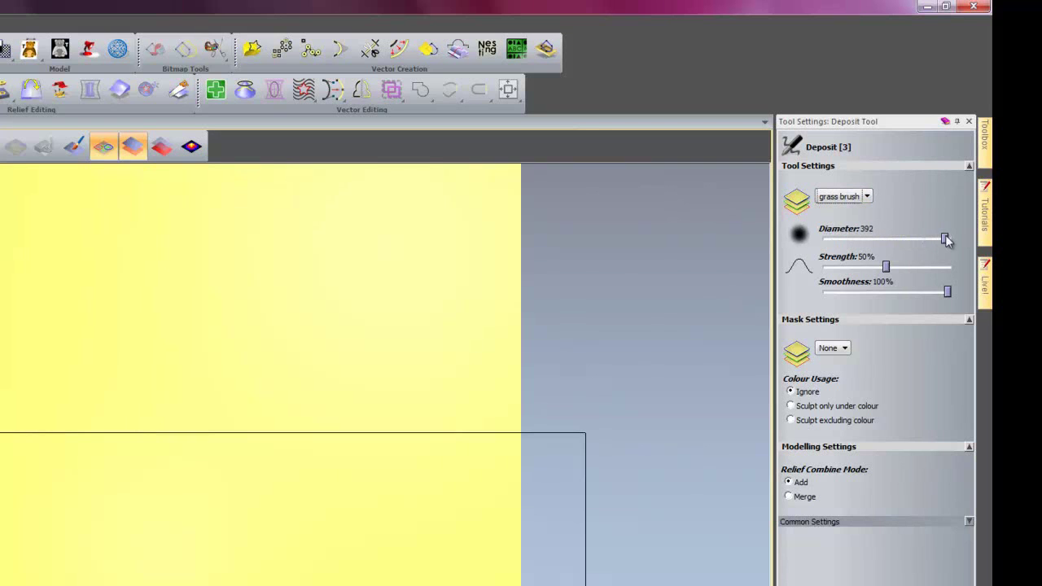
{"action": "left_click_drag", "start_coordinate": [403, 573], "coordinate": [381, 546]}
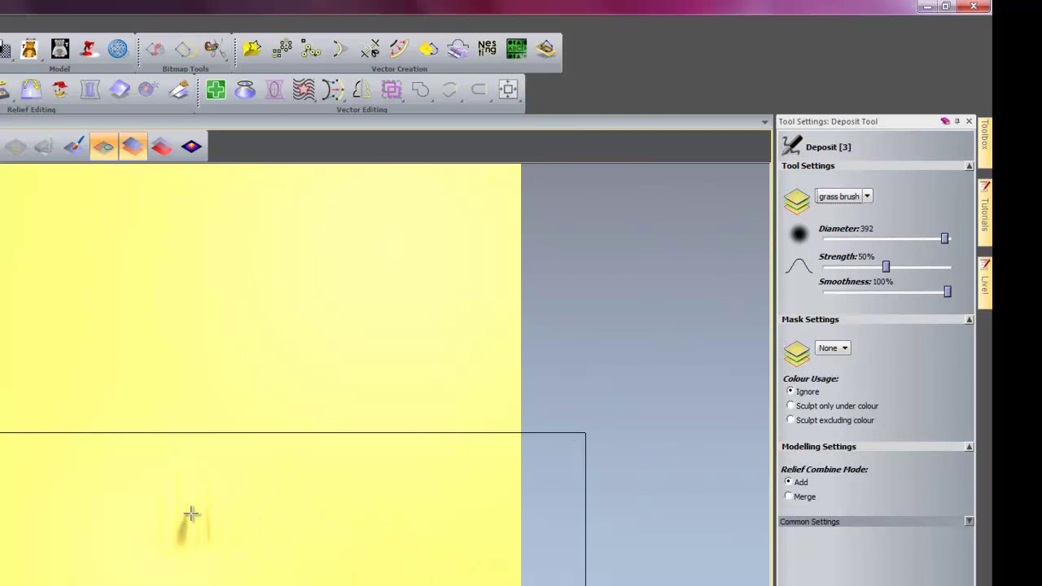
{"action": "mouse_move", "coordinate": [943, 238]}
{"action": "left_mouse_down"}
{"action": "mouse_move", "coordinate": [851, 242]}
{"action": "mouse_move", "coordinate": [872, 238]}
{"action": "left_mouse_up"}
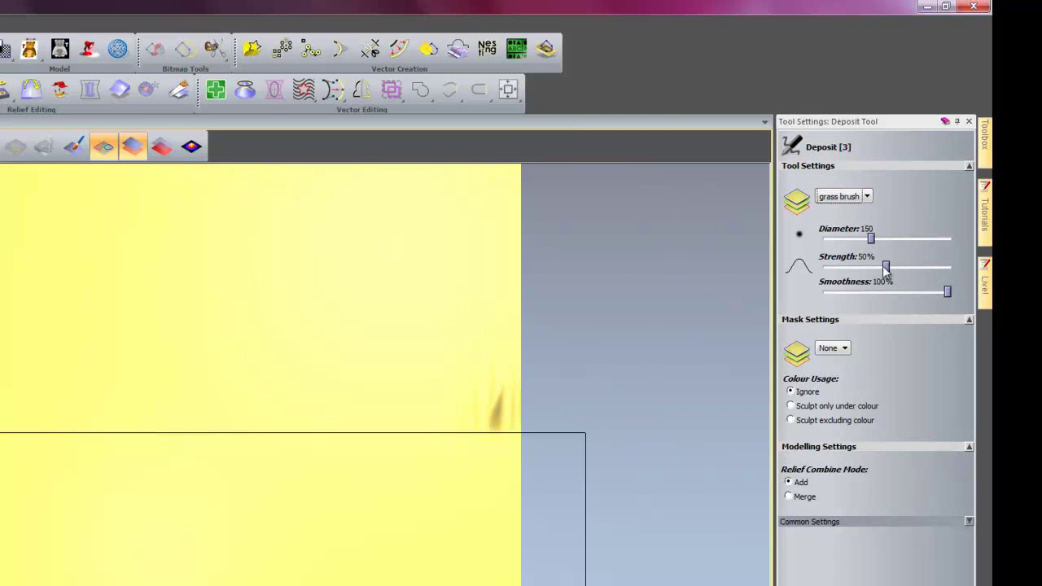
{"action": "left_click_drag", "start_coordinate": [886, 269], "coordinate": [831, 271]}
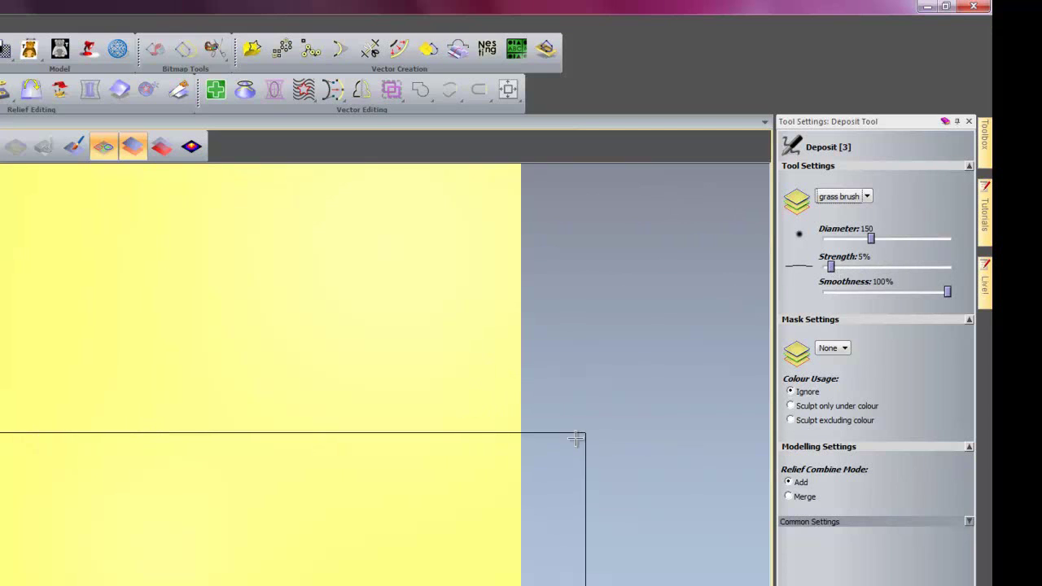
{"action": "left_click", "coordinate": [789, 497]}
- Deposit grass strands along the horizon edge and across the field below it, using the larger brush at 4% strength
{"action": "mouse_move", "coordinate": [459, 448]}
{"action": "left_mouse_down"}
{"action": "mouse_move", "coordinate": [454, 438]}
{"action": "mouse_move", "coordinate": [520, 439]}
{"action": "left_mouse_up"}
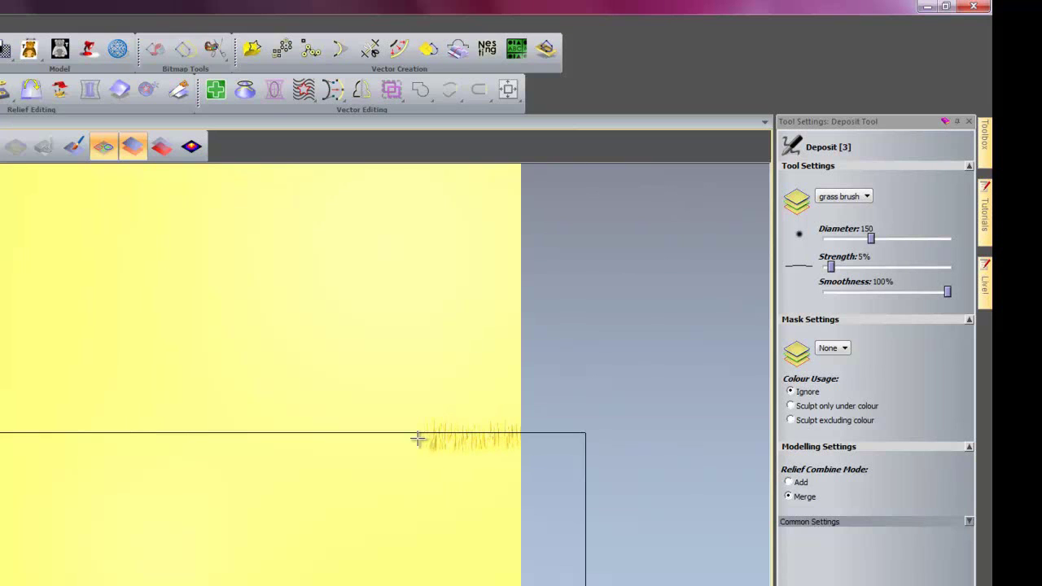
{"action": "left_click_drag", "start_coordinate": [412, 438], "coordinate": [256, 440]}
{"action": "left_click_drag", "start_coordinate": [380, 437], "coordinate": [22, 442]}
{"action": "mouse_move", "coordinate": [101, 407]}
{"action": "left_mouse_down"}
{"action": "mouse_move", "coordinate": [0, 399]}
{"action": "mouse_move", "coordinate": [20, 399]}
{"action": "left_mouse_up"}
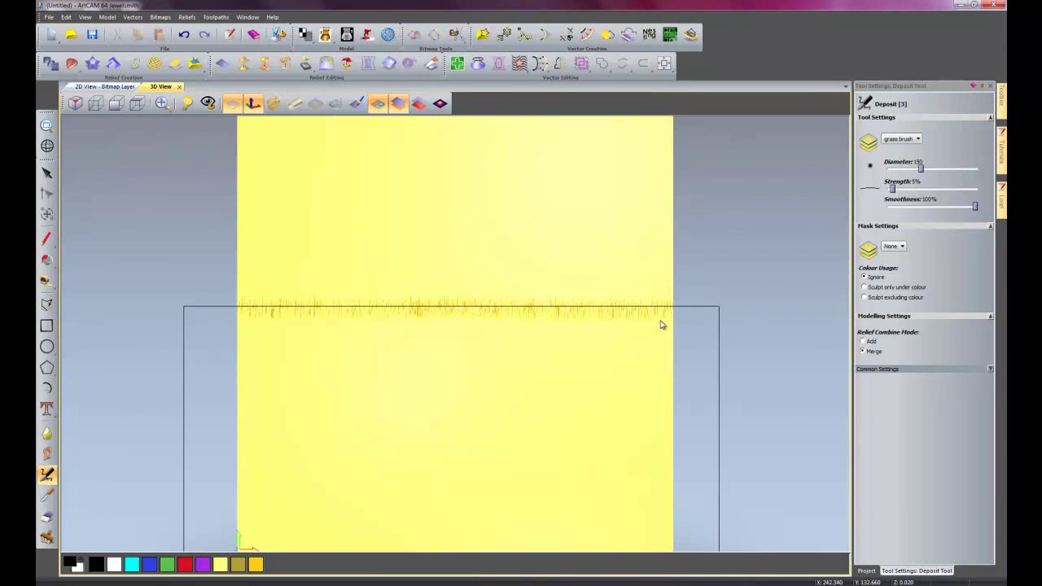
{"action": "left_click_drag", "start_coordinate": [661, 324], "coordinate": [591, 325]}
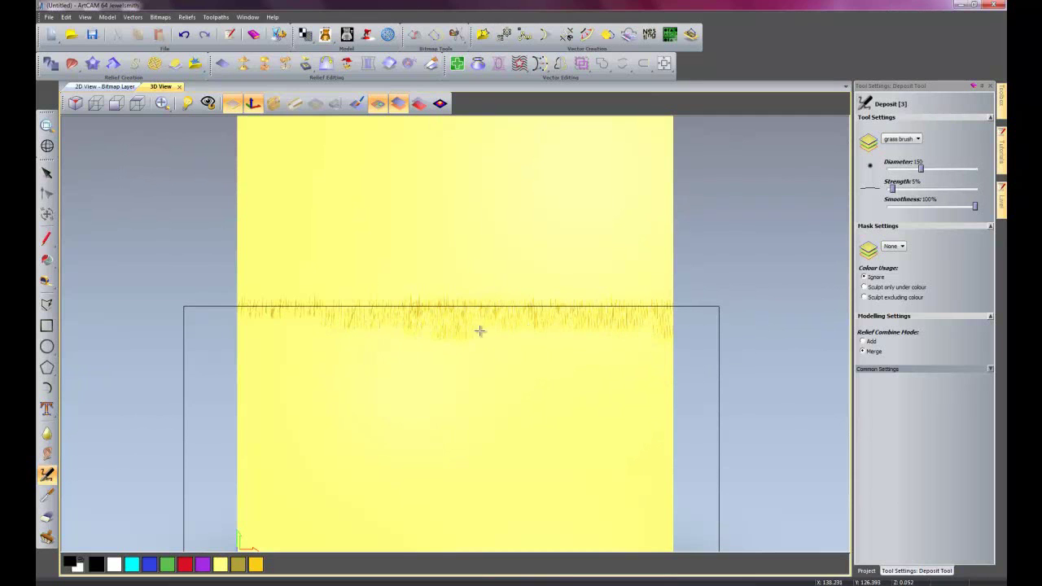
{"action": "mouse_move", "coordinate": [513, 331]}
{"action": "left_mouse_down"}
{"action": "mouse_move", "coordinate": [533, 333]}
{"action": "mouse_move", "coordinate": [426, 342]}
{"action": "mouse_move", "coordinate": [447, 346]}
{"action": "left_mouse_up"}
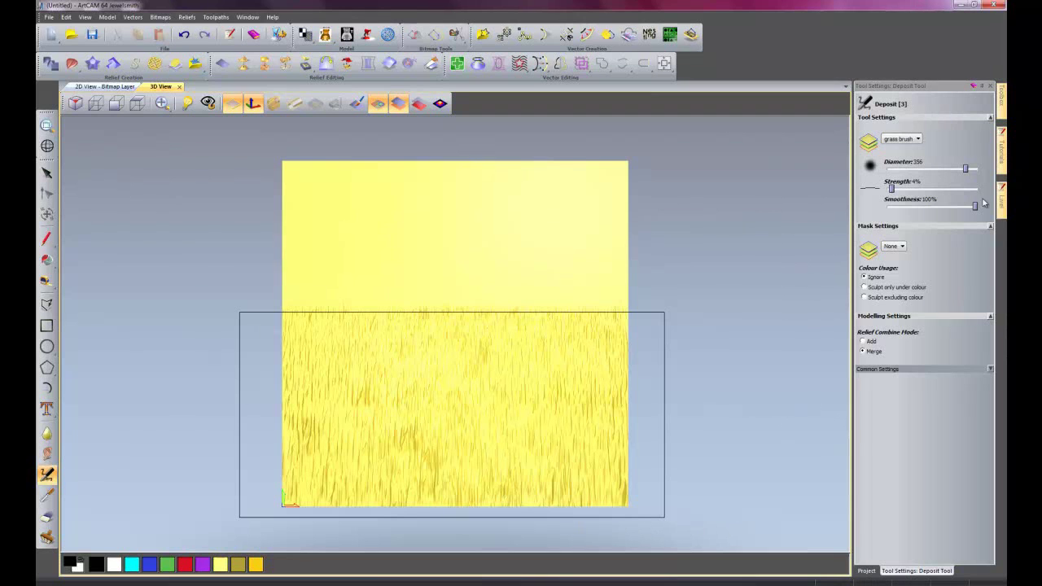
- Switch to the Smooth sculpting tool with diameter 202 at 11% strength
{"action": "left_click", "coordinate": [46, 433]}
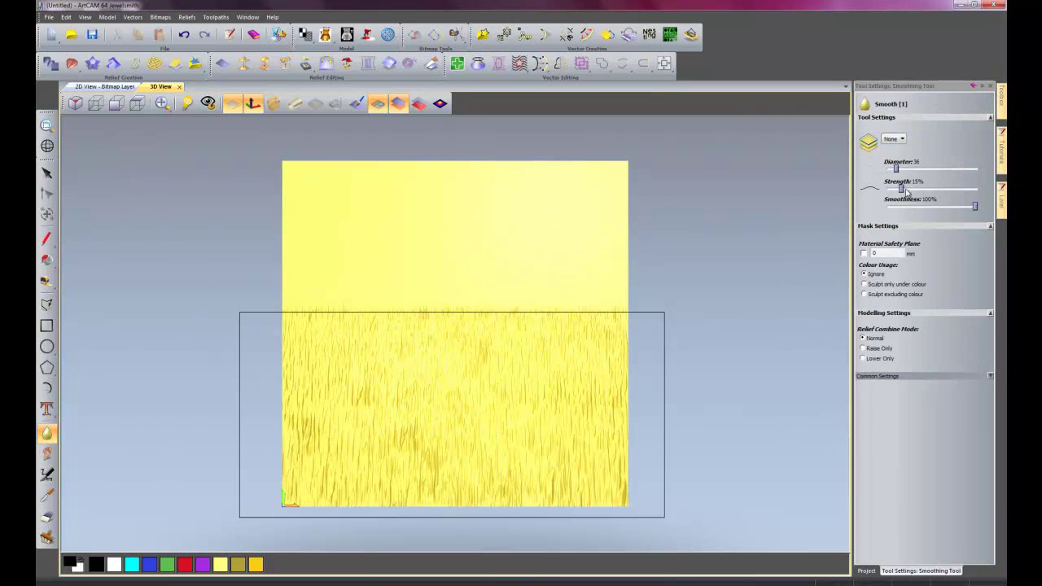
{"action": "left_click_drag", "start_coordinate": [910, 169], "coordinate": [928, 169]}
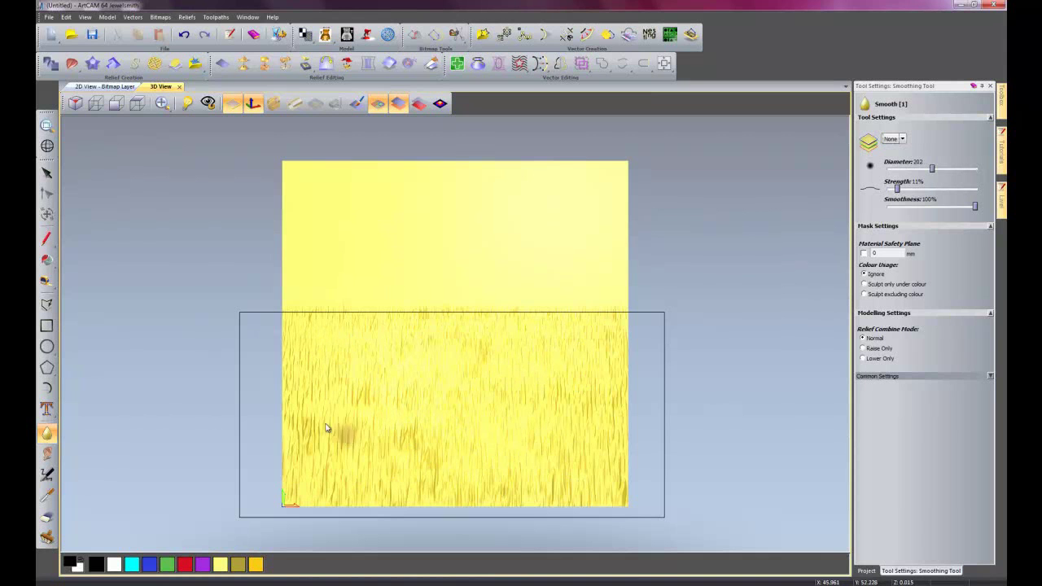
{"action": "mouse_move", "coordinate": [585, 452]}
{"action": "middle_mouse_down"}
{"action": "mouse_move", "coordinate": [562, 375]}
{"action": "mouse_move", "coordinate": [620, 338]}
{"action": "mouse_move", "coordinate": [414, 372]}
{"action": "mouse_move", "coordinate": [317, 440]}
{"action": "mouse_move", "coordinate": [382, 437]}
{"action": "middle_mouse_up"}
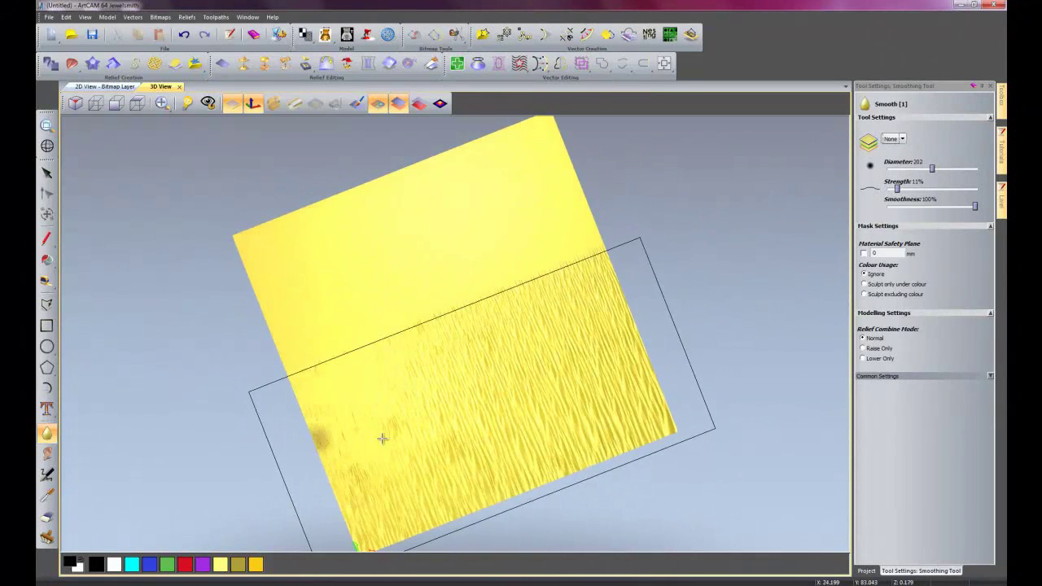
{"action": "scroll", "coordinate": [493, 426], "scroll_direction": "up", "scroll_amount": 5}
- Smooth a patch in the lower left of the grass field, then return to the Select tool
{"action": "left_click_drag", "start_coordinate": [497, 419], "coordinate": [510, 438]}
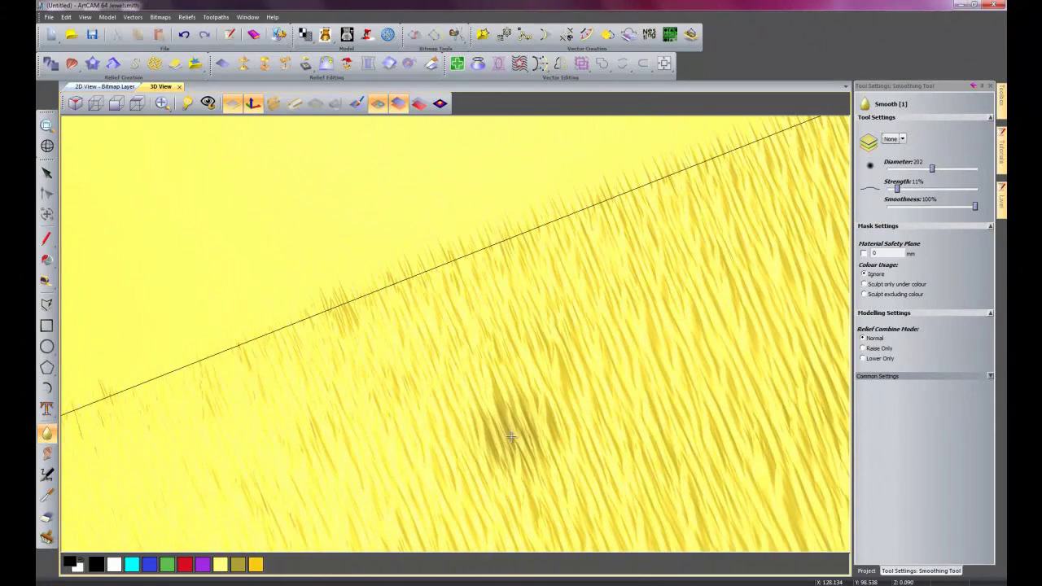
{"action": "scroll", "coordinate": [508, 440], "scroll_direction": "down", "scroll_amount": 3}
{"action": "middle_click_drag", "start_coordinate": [505, 442], "coordinate": [508, 444]}
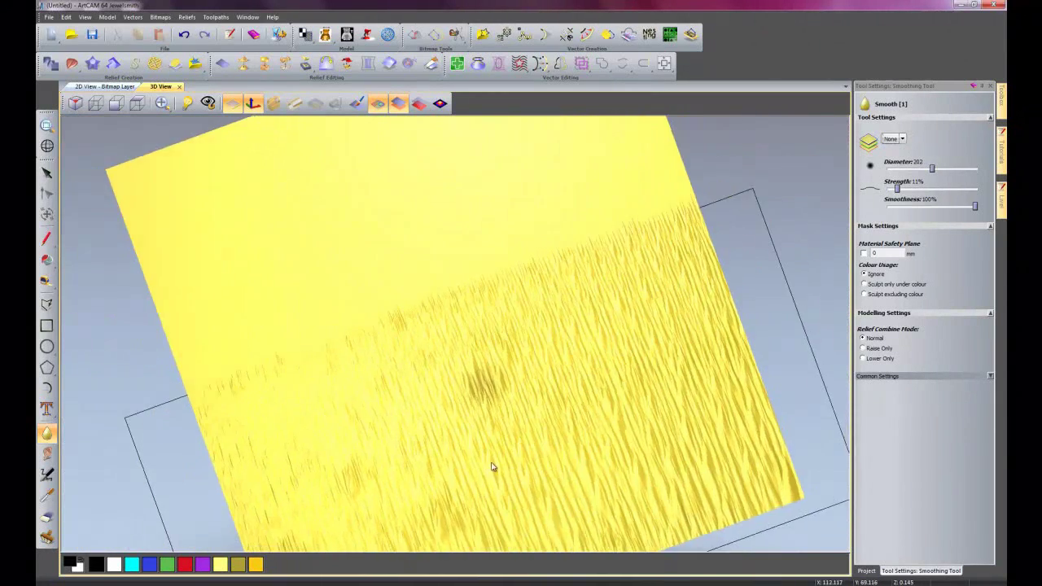
{"action": "scroll", "coordinate": [493, 465], "scroll_direction": "up", "scroll_amount": 1}
{"action": "scroll", "coordinate": [466, 448], "scroll_direction": "down", "scroll_amount": 2}
{"action": "scroll", "coordinate": [464, 464], "scroll_direction": "down", "scroll_amount": 2}
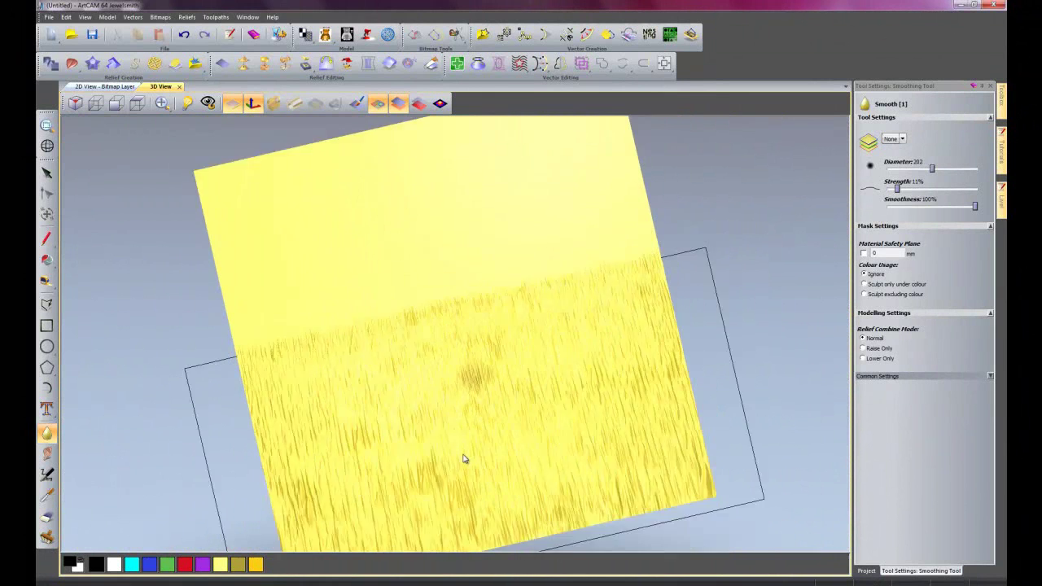
{"action": "middle_click_drag", "start_coordinate": [465, 456], "coordinate": [528, 452]}
{"action": "left_click", "coordinate": [990, 85]}
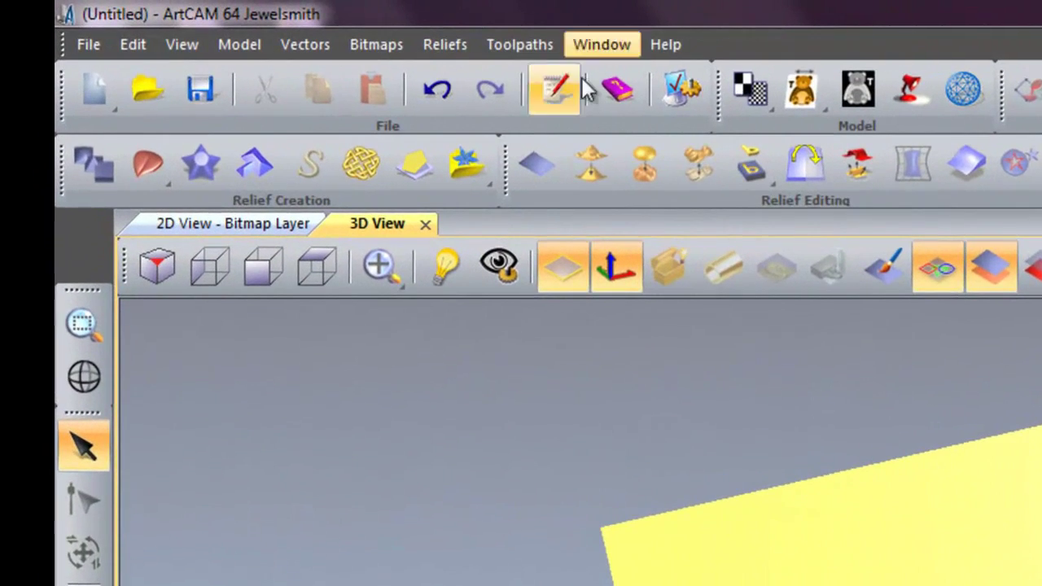
- Add the field relief and grass brush to the On The Rocks relief clipart library, then close it
{"action": "left_click", "coordinate": [437, 159]}
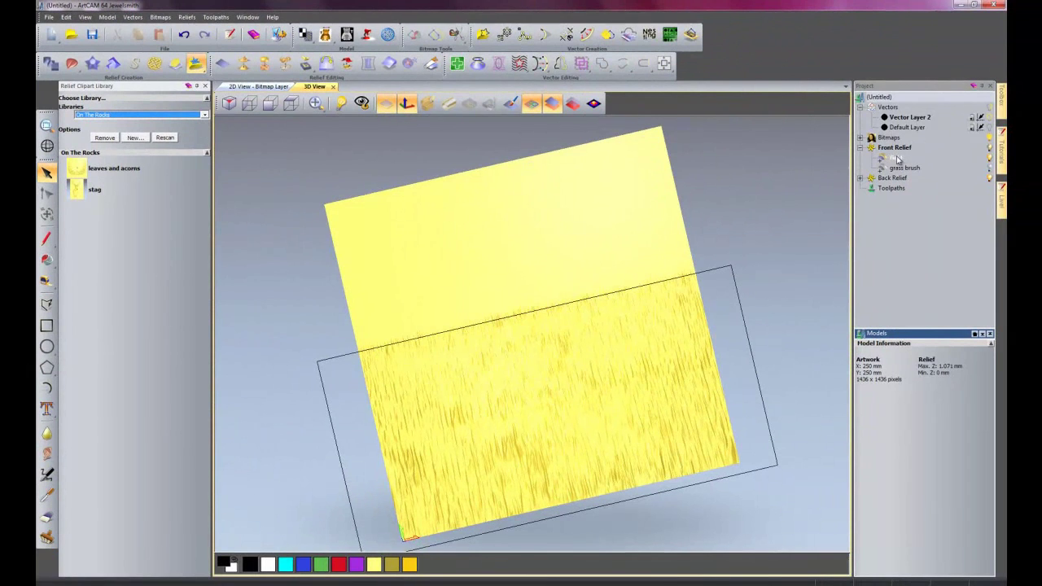
{"action": "left_click_drag", "start_coordinate": [899, 161], "coordinate": [295, 167]}
{"action": "left_click_drag", "start_coordinate": [140, 220], "coordinate": [139, 221]}
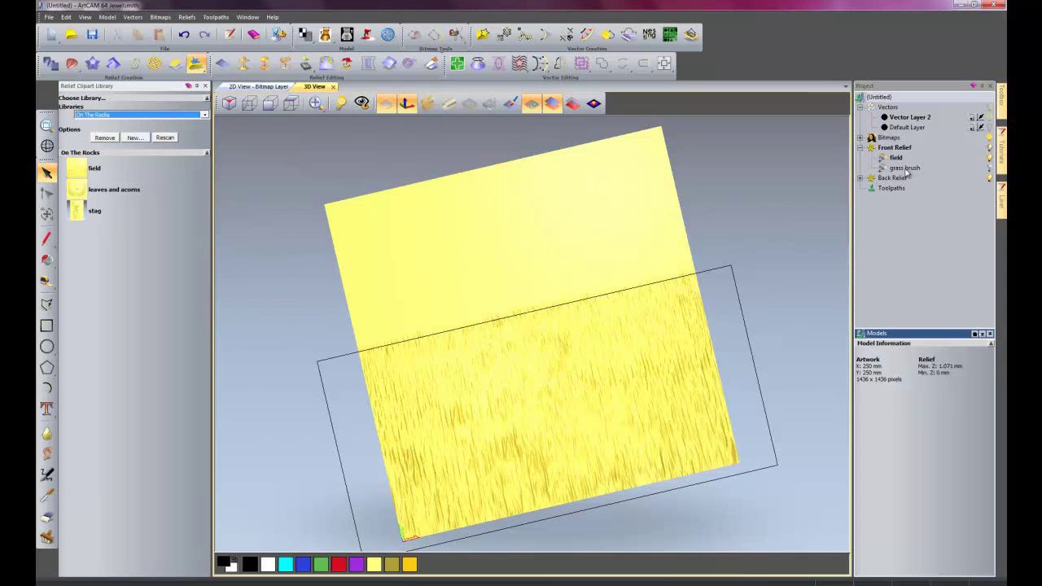
{"action": "left_click_drag", "start_coordinate": [177, 256], "coordinate": [176, 257]}
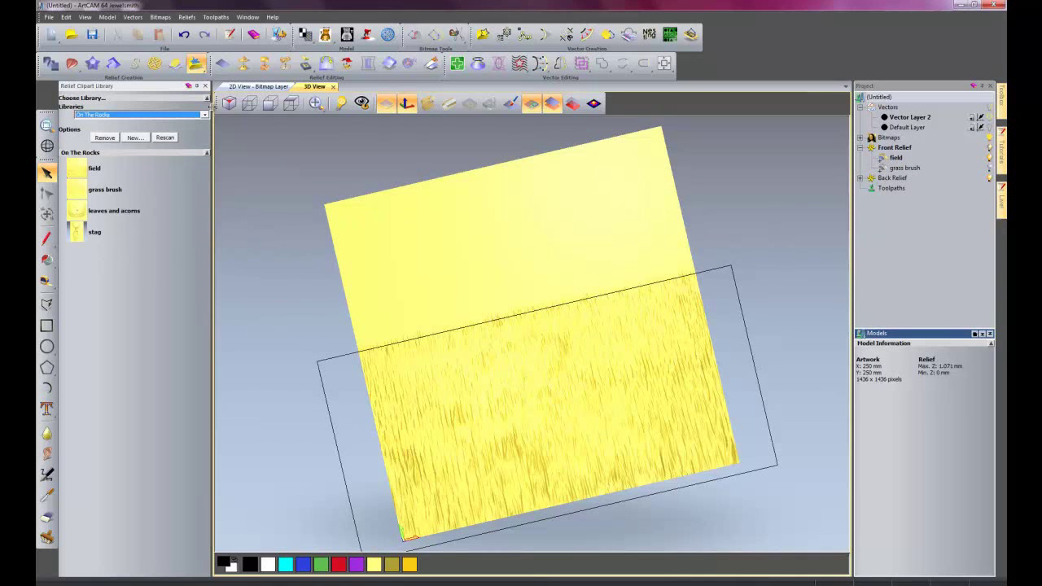
{"action": "left_click", "coordinate": [206, 87]}
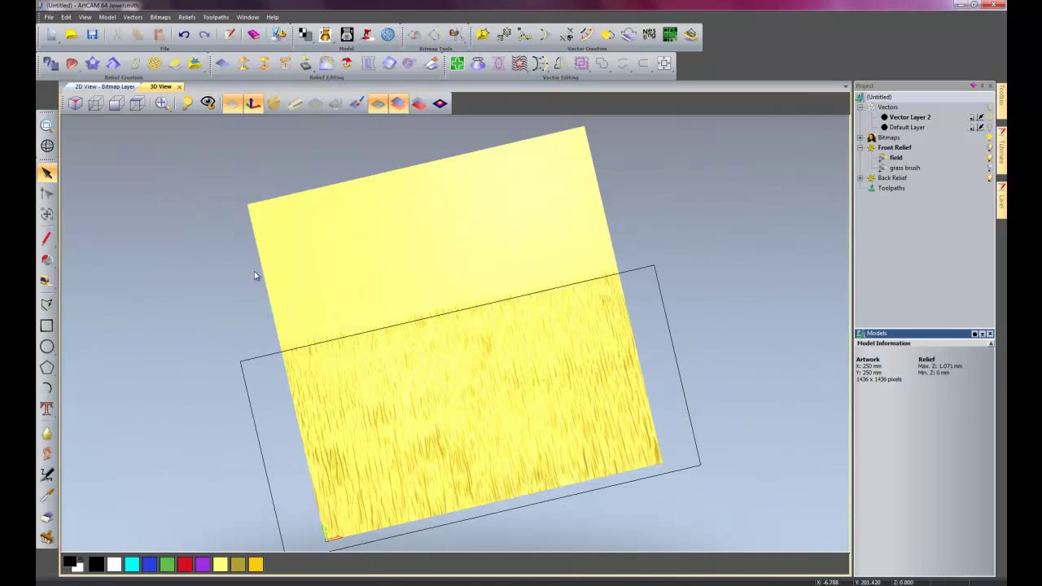